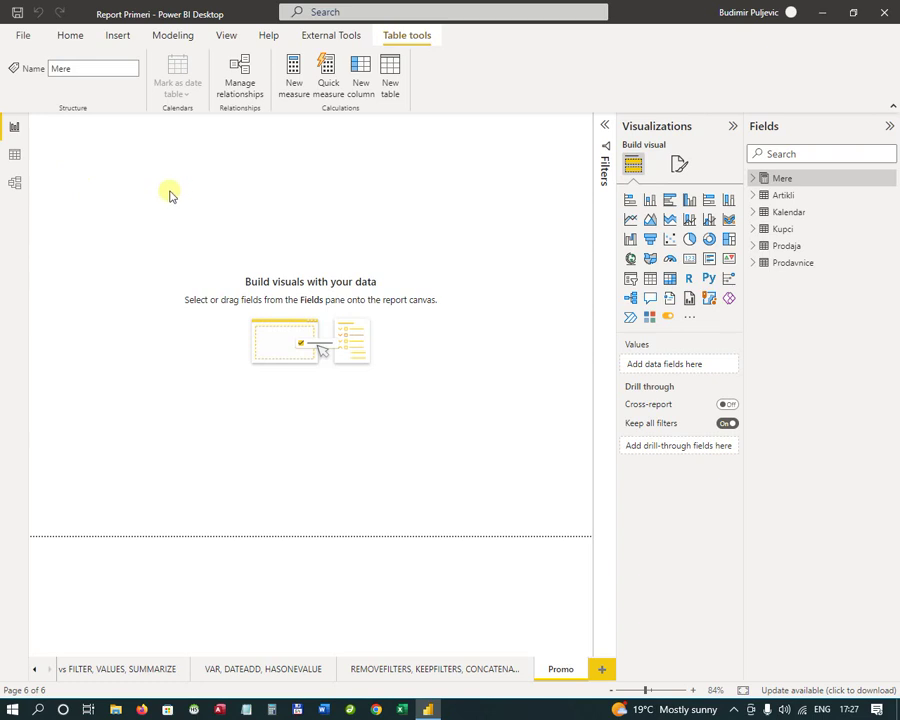
Step: Review the data in the Artikli, Kalendar, Kupci, Prodaja and Prodavnice tables
click(15, 155)
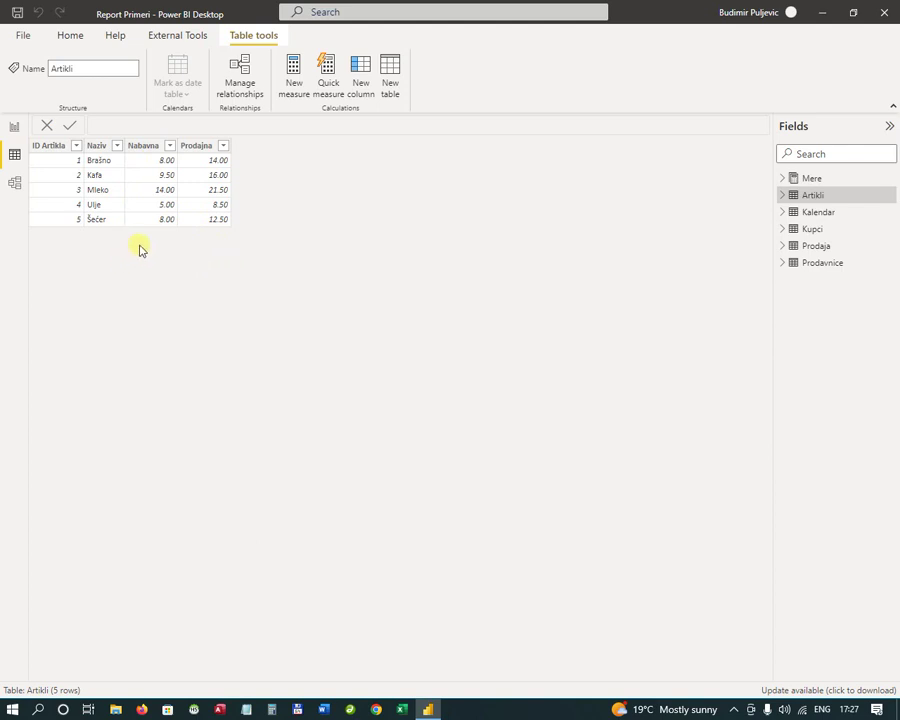
click(818, 214)
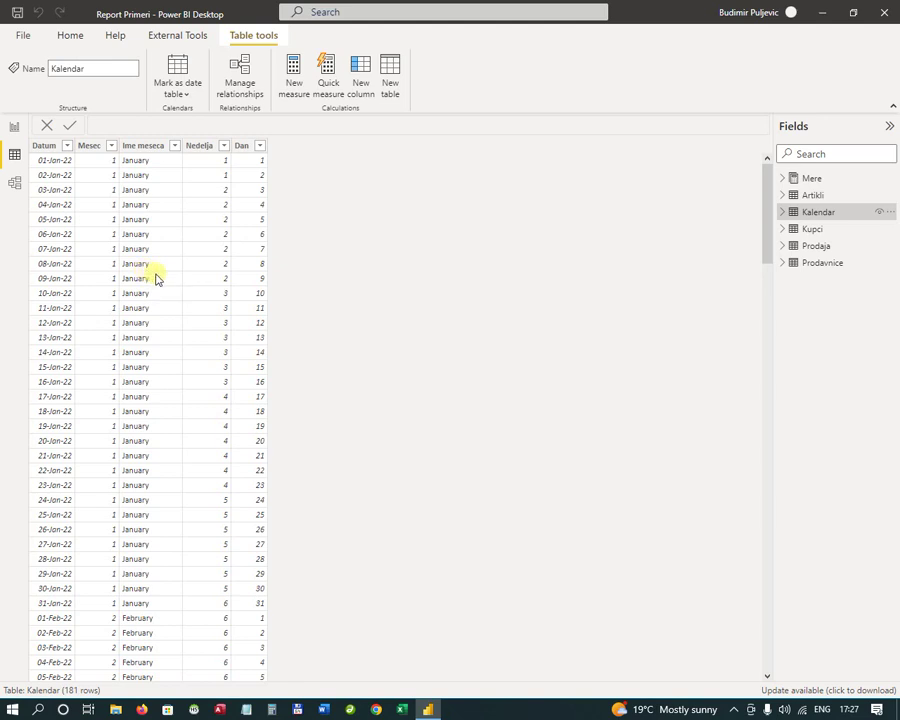
click(812, 229)
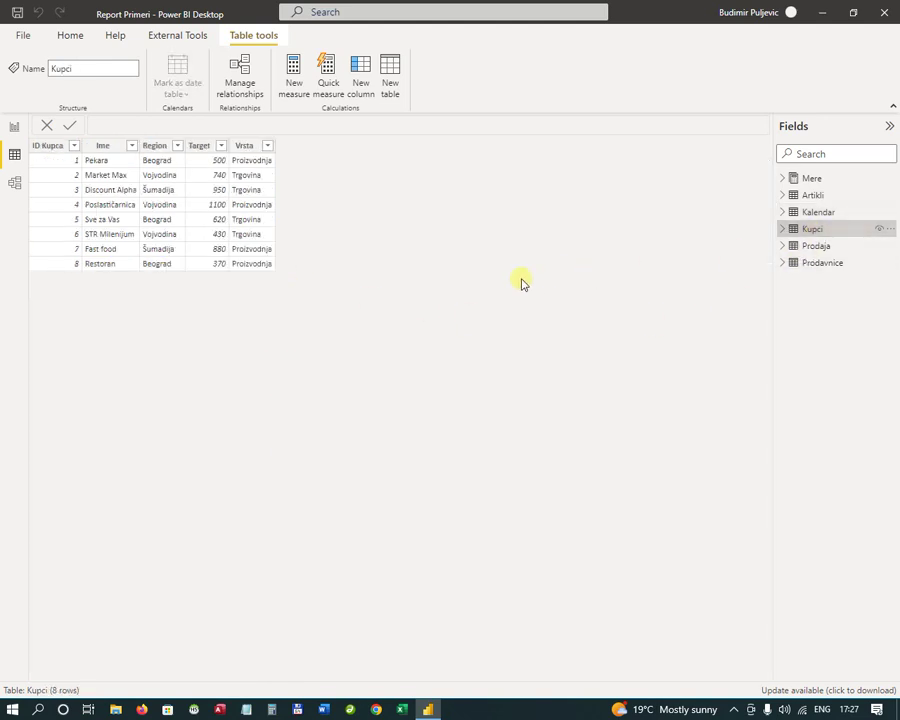
click(822, 249)
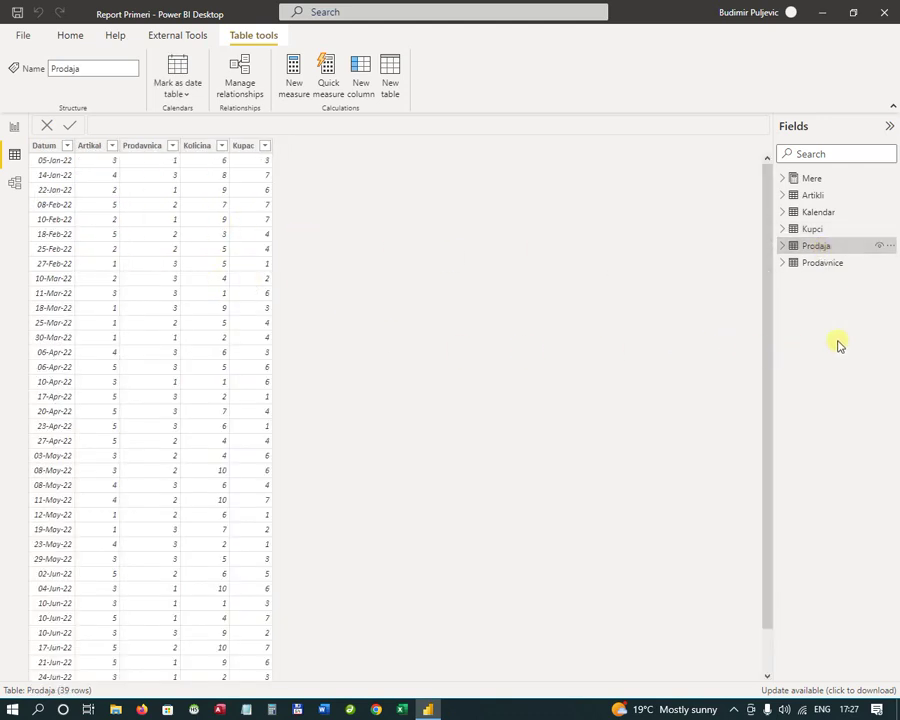
click(829, 264)
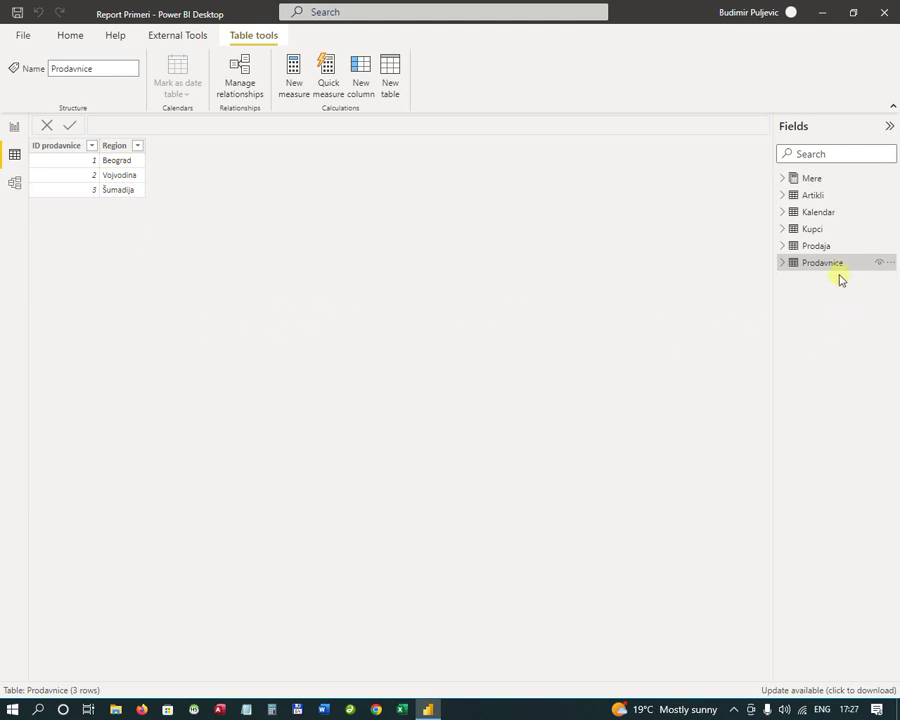
click(826, 250)
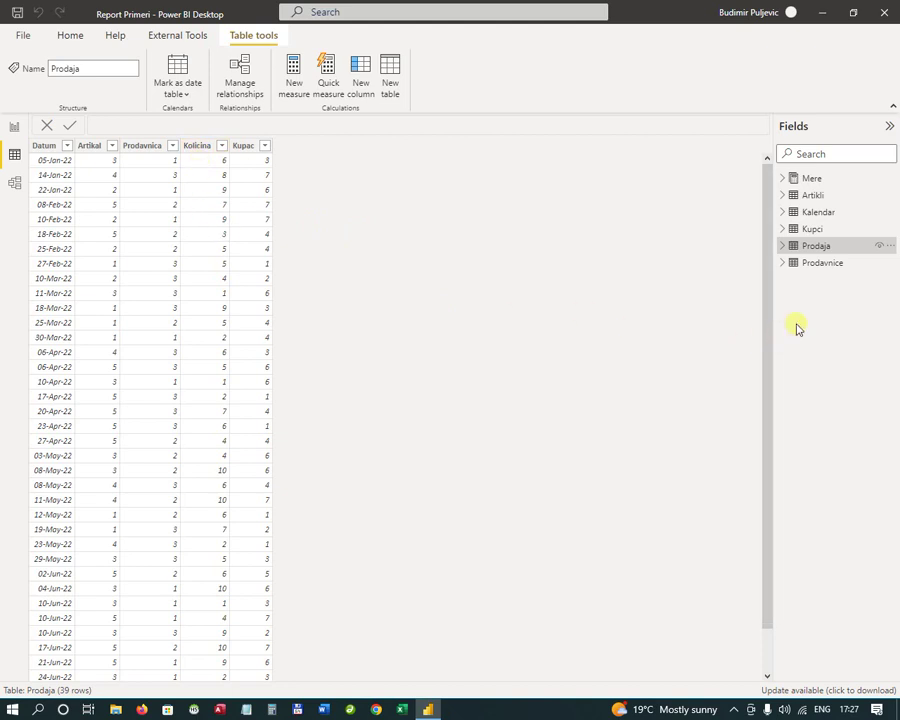
click(815, 197)
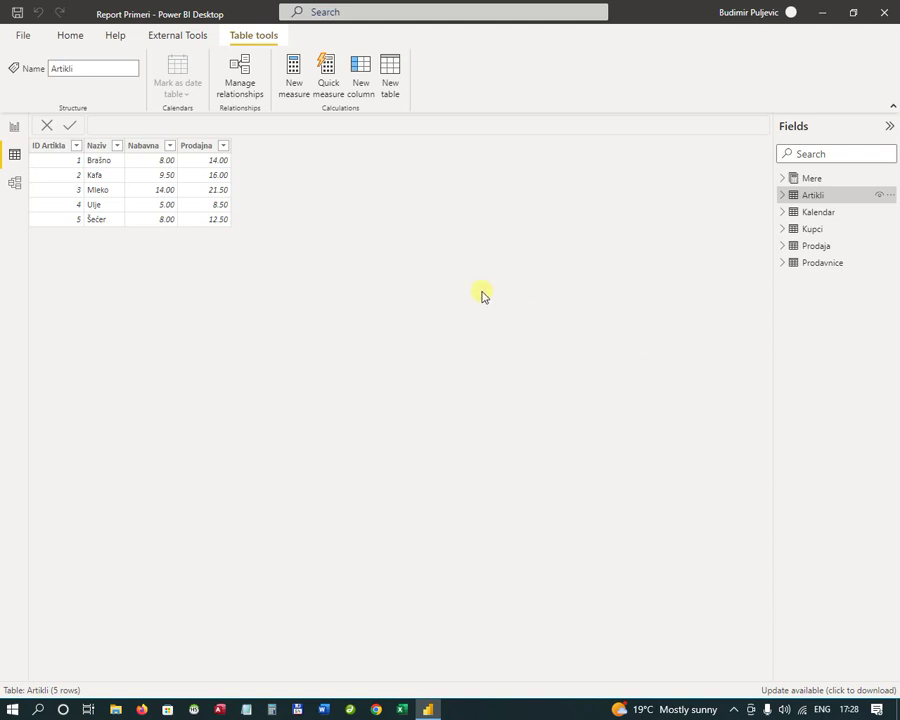
Step: Examine the relationships between the tables in the model diagram with the Properties and Fields panes collapsed
click(15, 187)
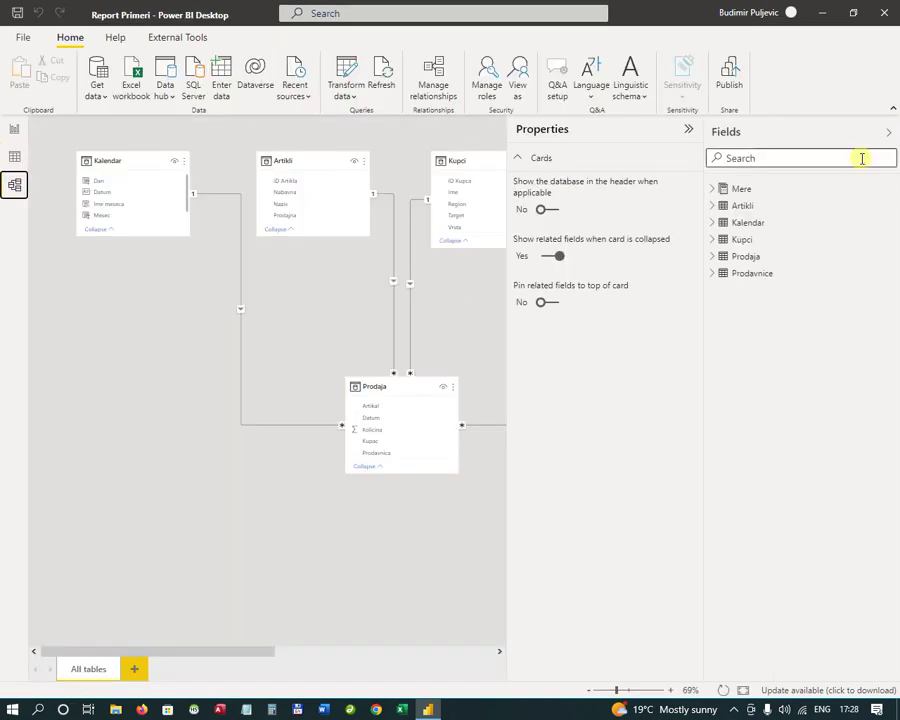
click(688, 131)
click(889, 133)
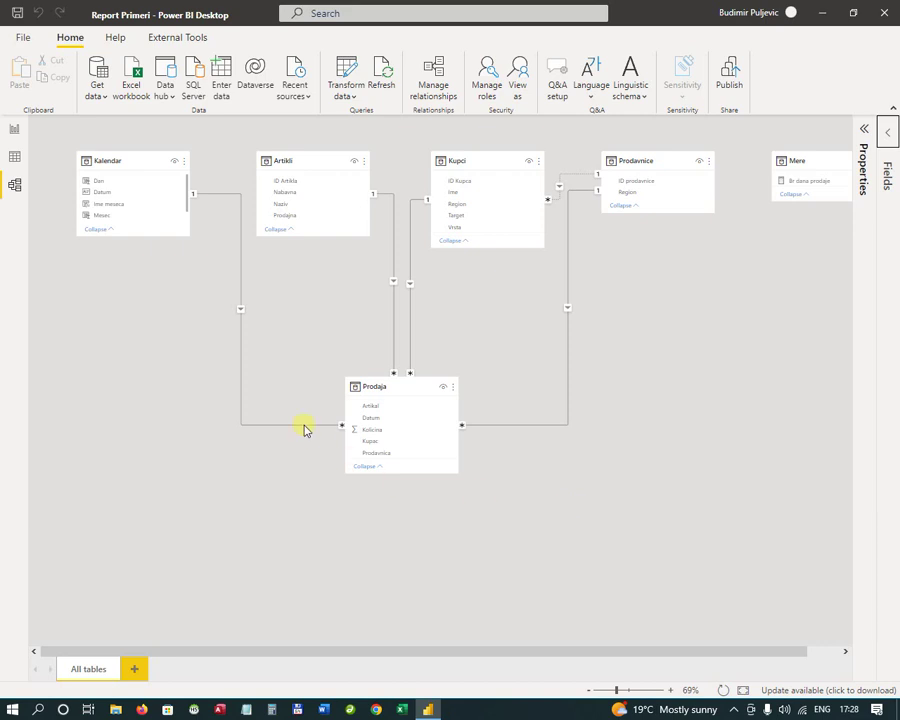
Step: Create a new measure in the Mere table and name it Zbirni prihod in its formula
click(15, 156)
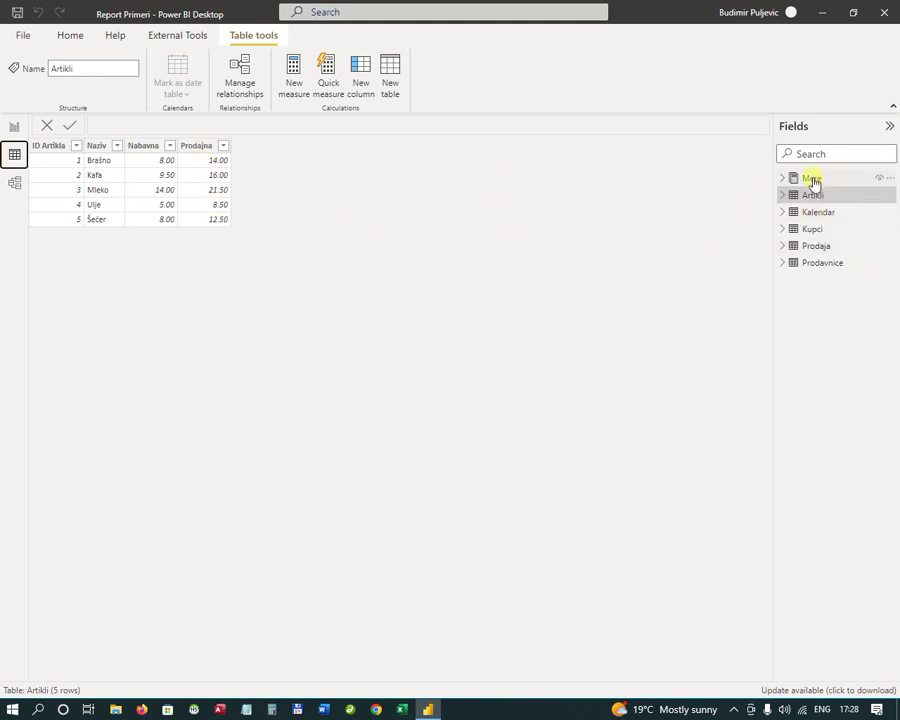
mouse_move(813, 183)
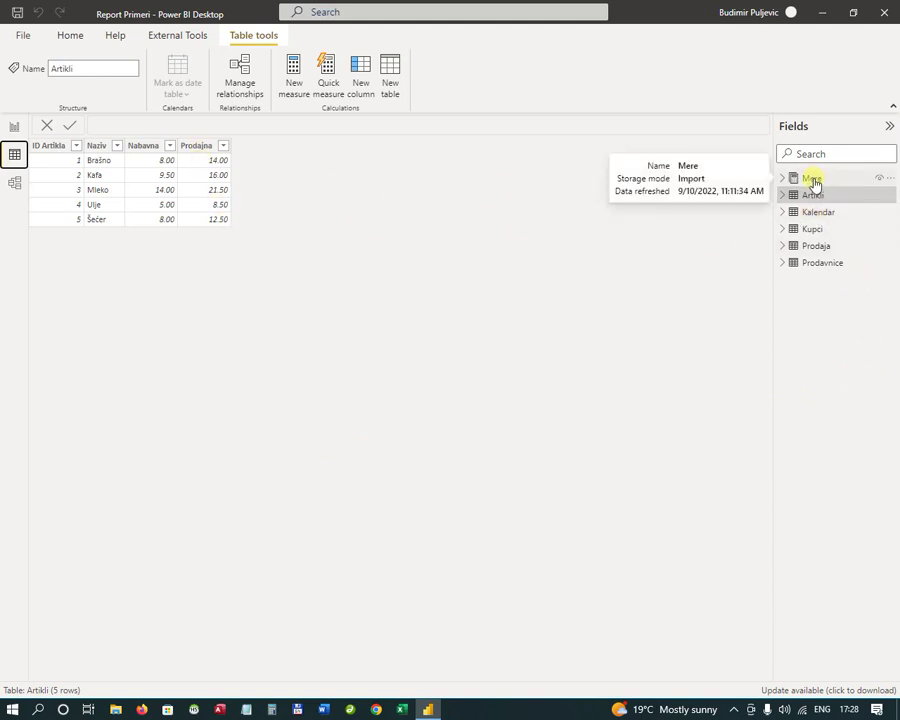
right_click(813, 183)
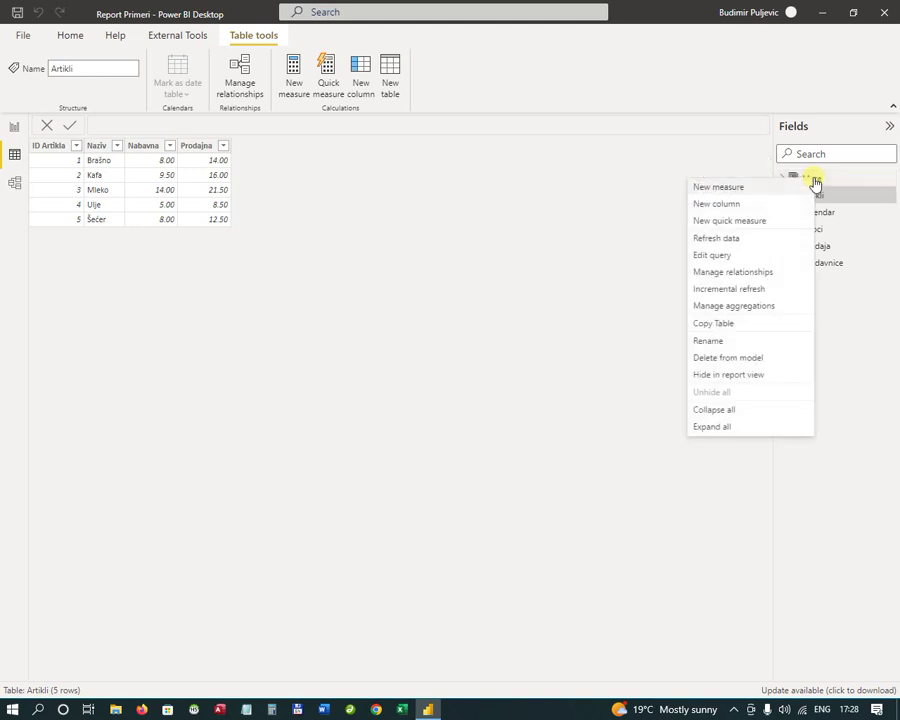
click(728, 188)
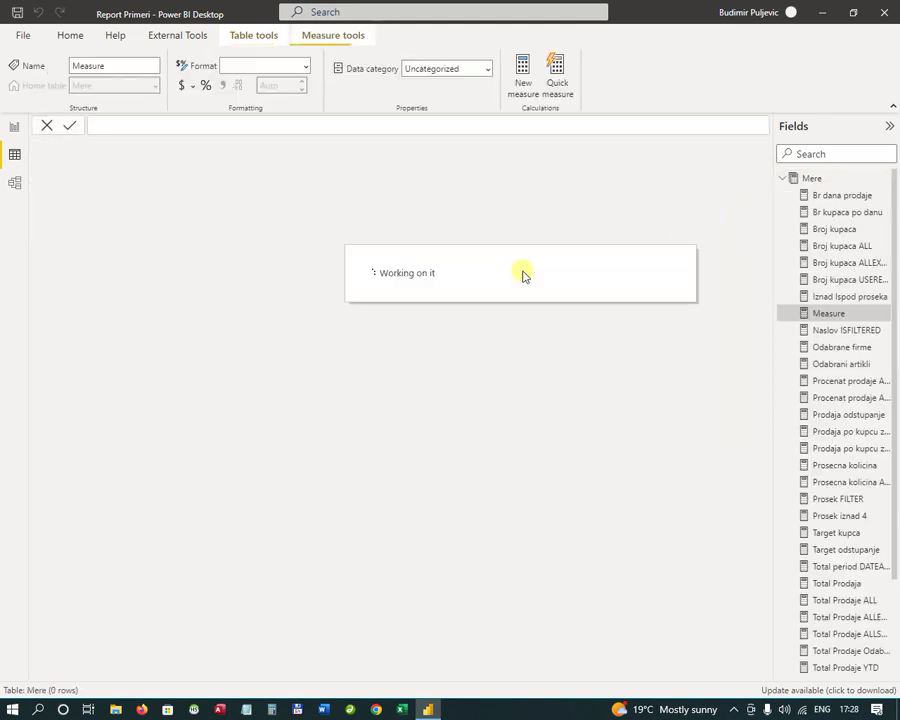
click(133, 125)
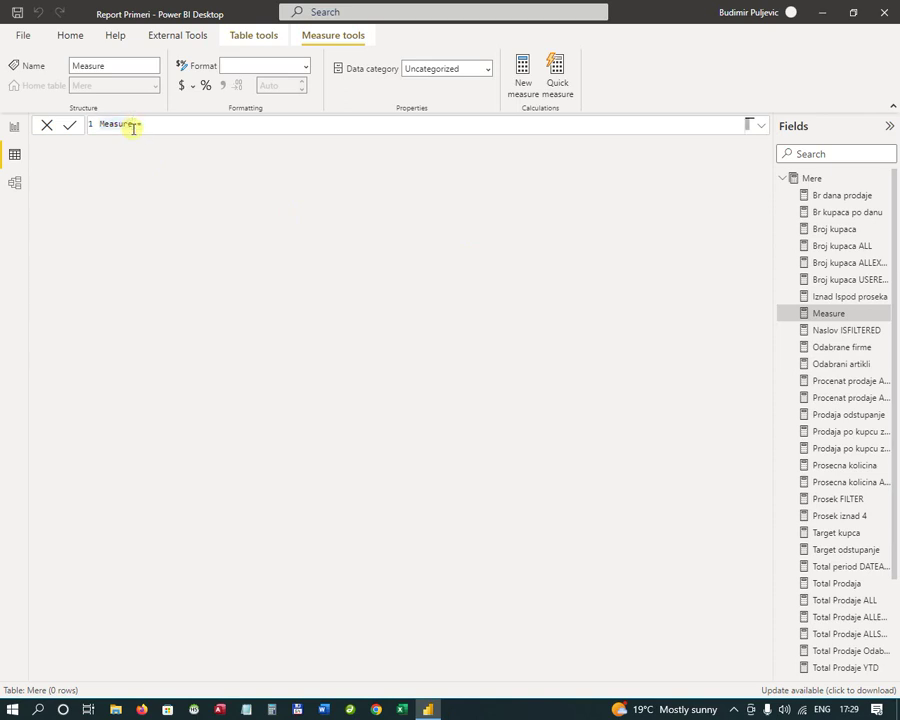
key(BackSpace)
key(BackSpace)
key(BackSpace)
key(BackSpace)
key(BackSpace)
key(BackSpace)
key(BackSpace)
text(Zbirni prihod)
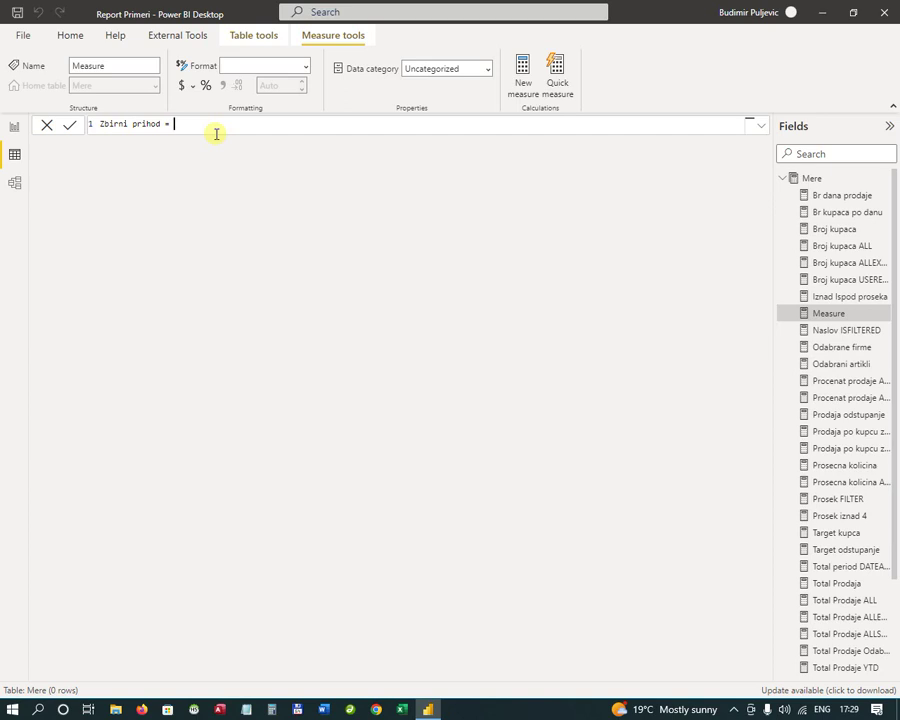
Step: Start the Zbirni prihod formula with SUMX over the Prodaja table, using Prodaja[Kolicina] in the expression
text(sum)
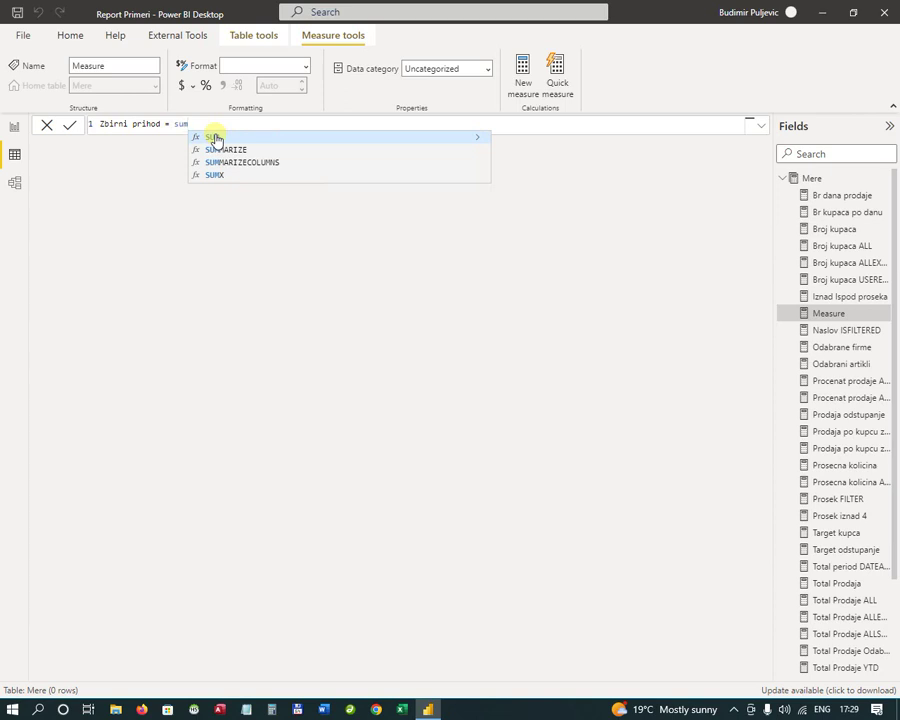
text(x)
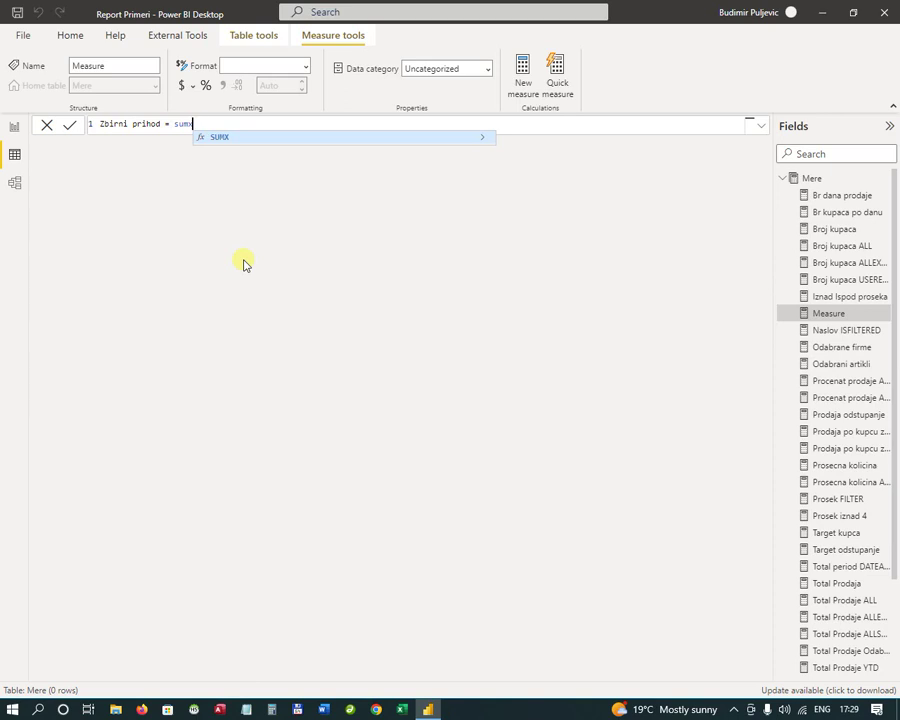
key(Tab)
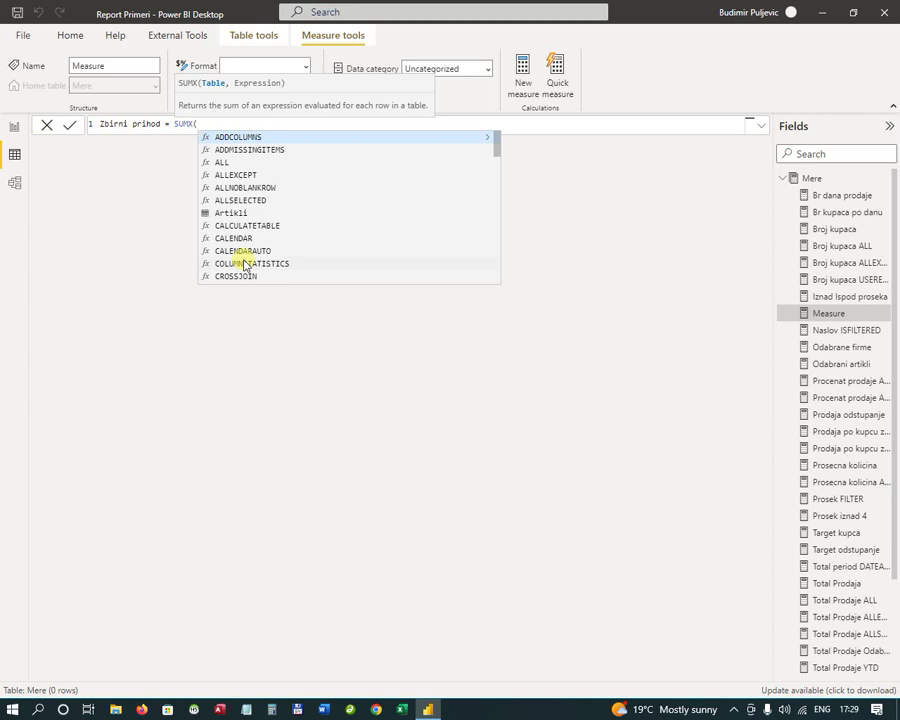
text(proda)
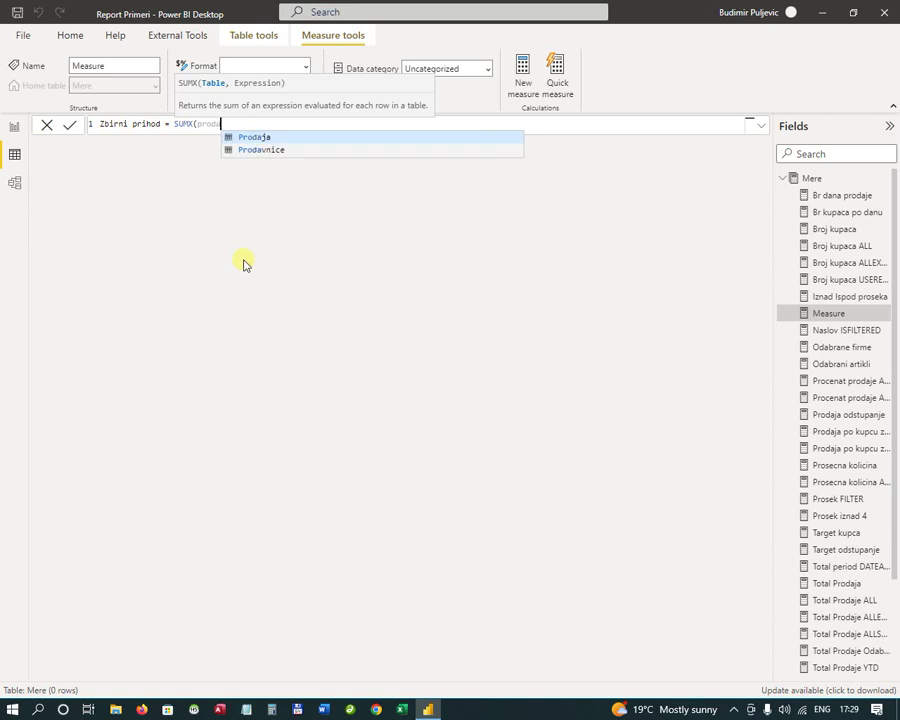
key(Tab)
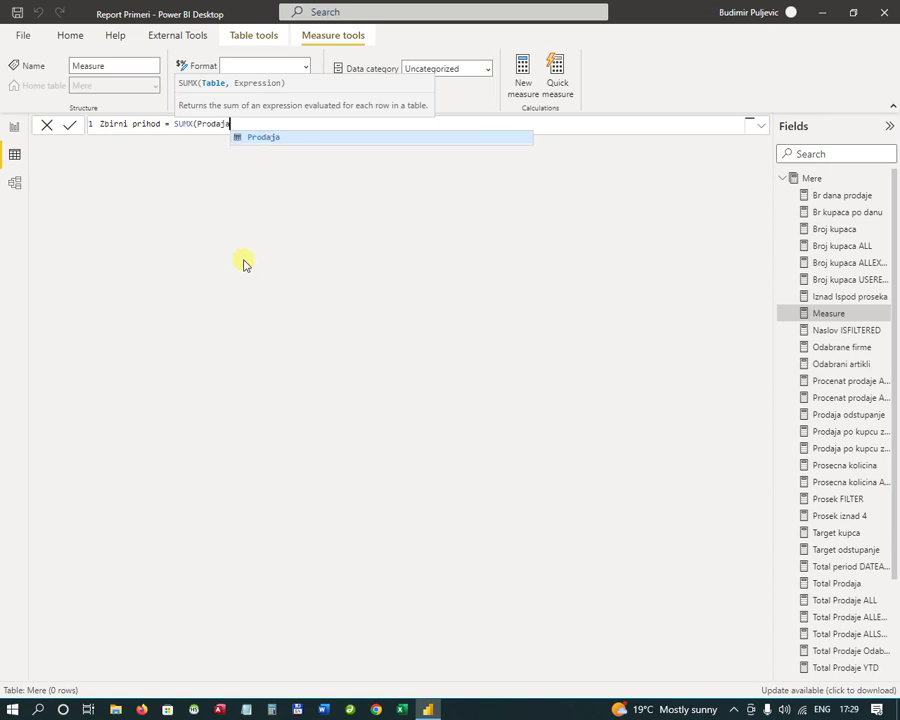
text(, )
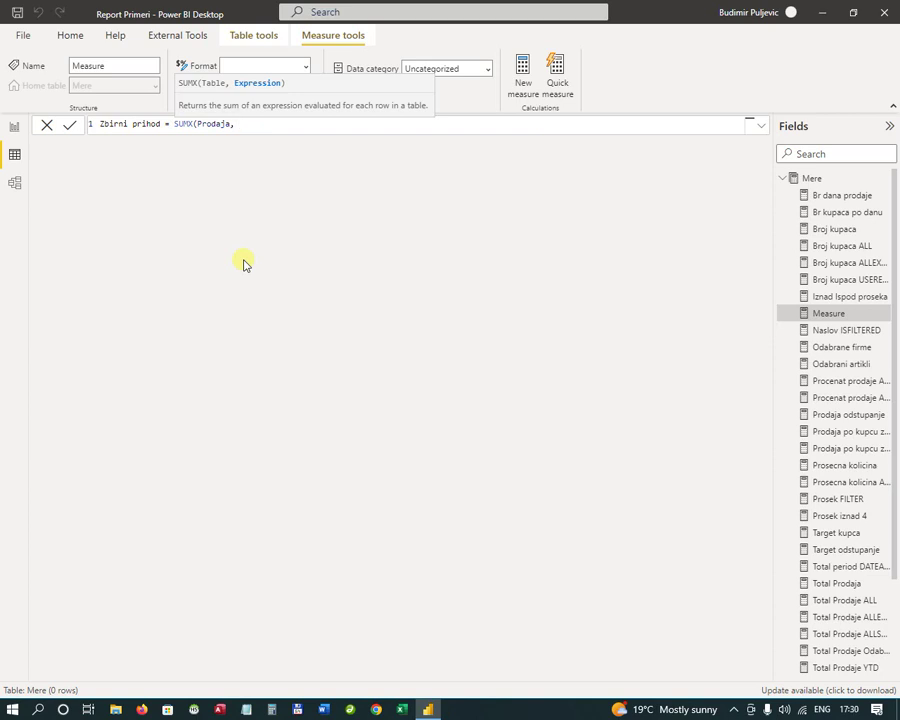
text(koli)
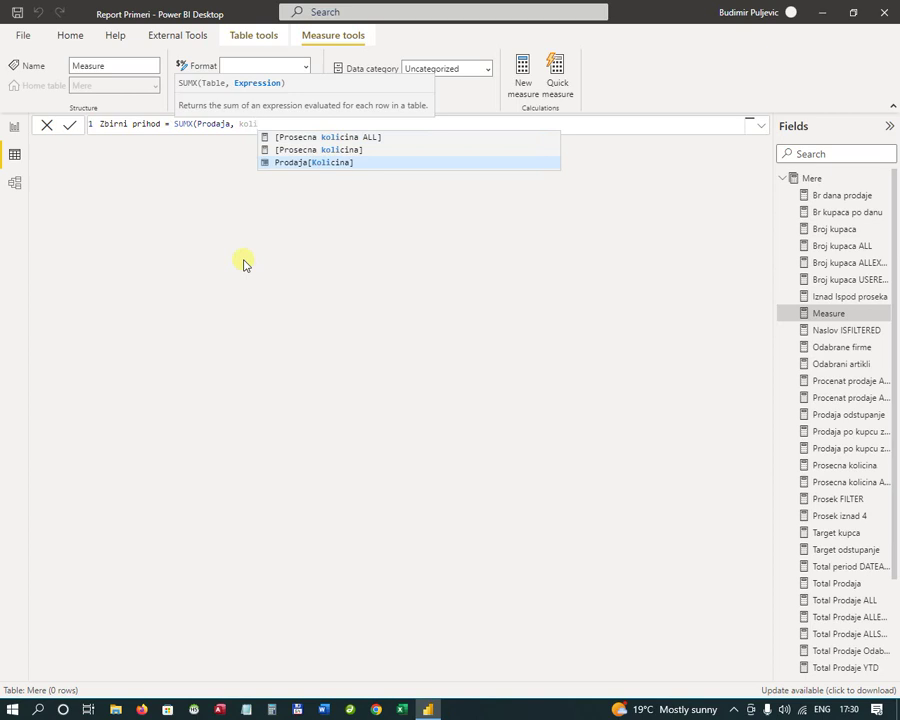
key(Tab)
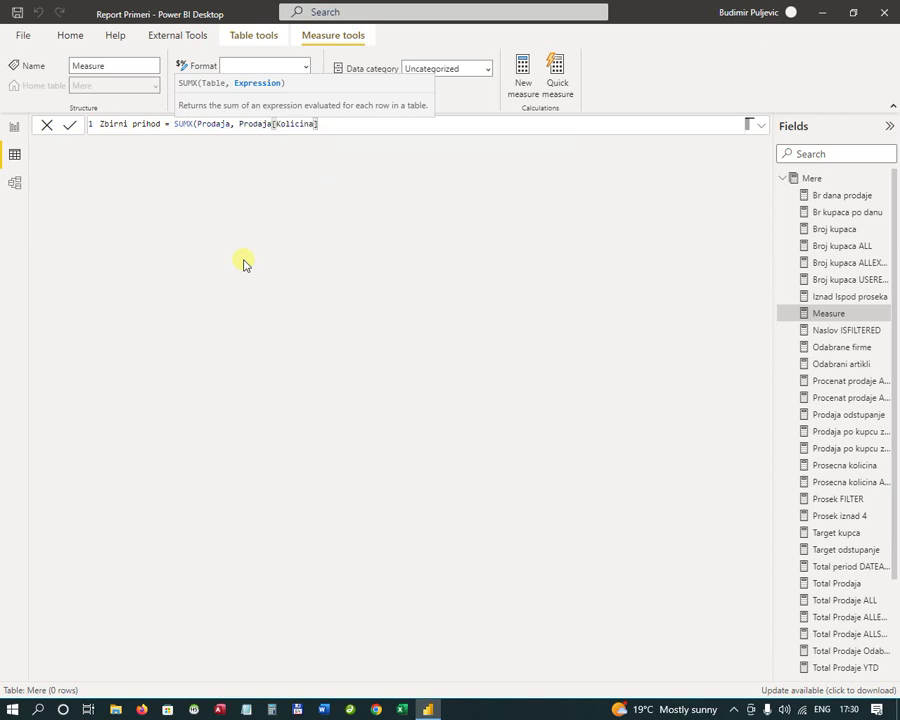
Step: Multiply the quantity by RELATED(Artikli[Prodajna]), close the SUMX formula and commit the measure
text(*)
text(rela)
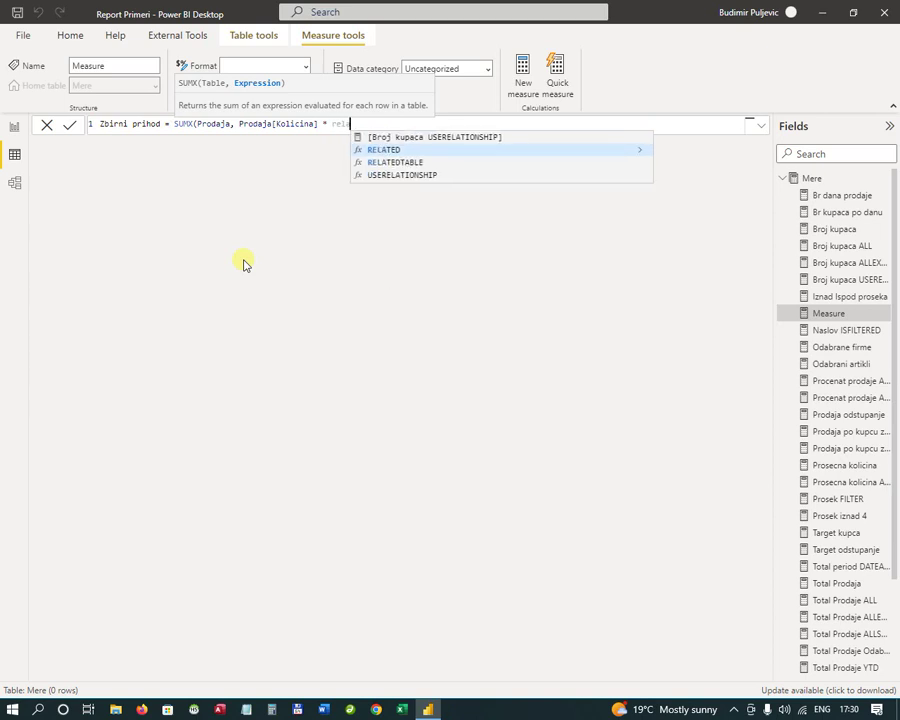
key(Tab)
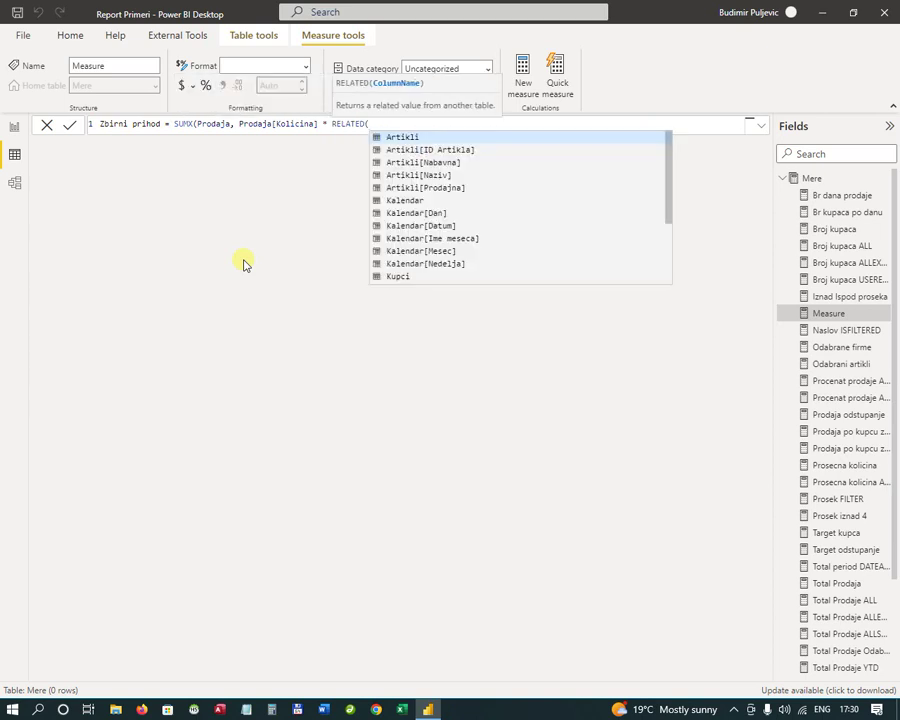
text(prod)
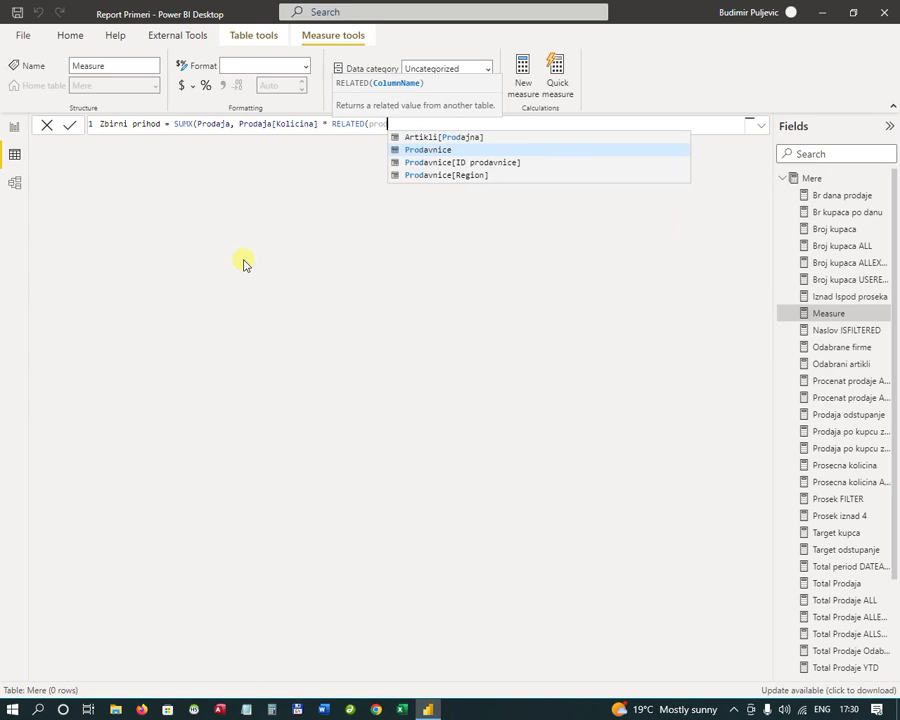
key(Down)
key(Up)
key(Up)
key(Tab)
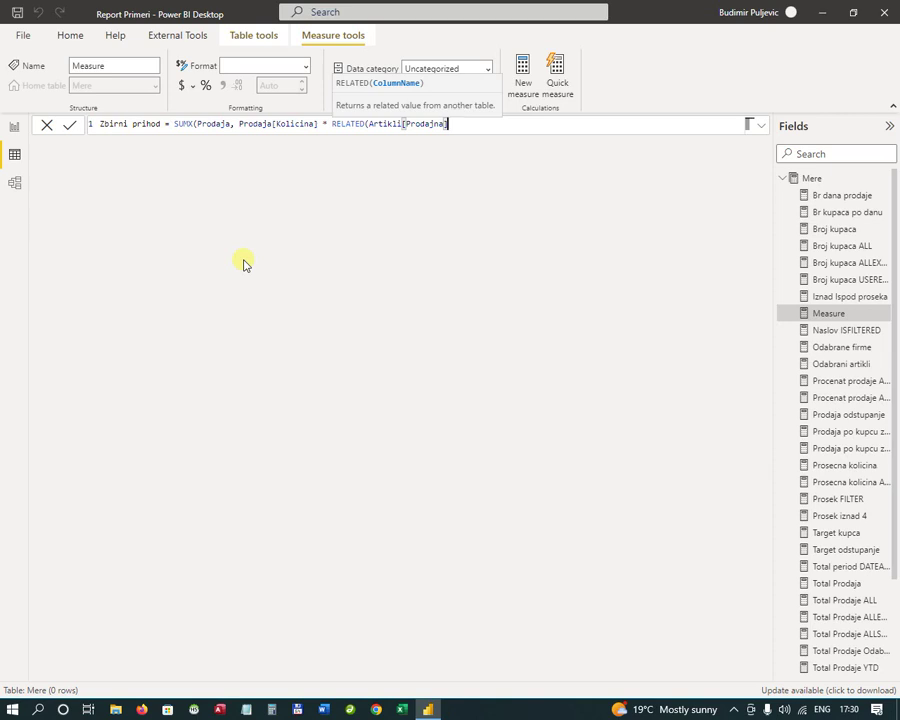
text())
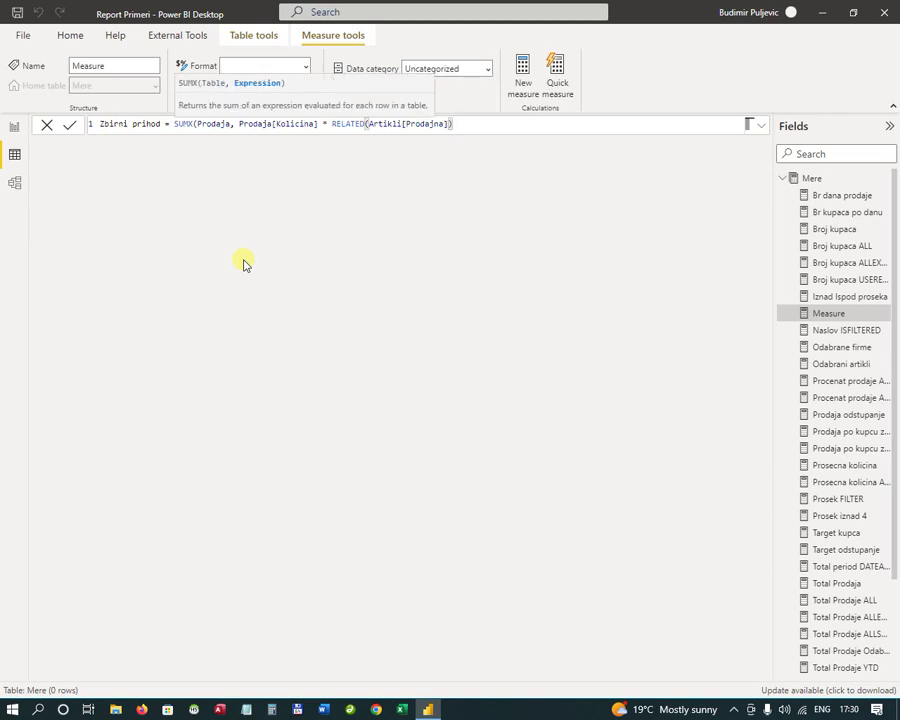
text())
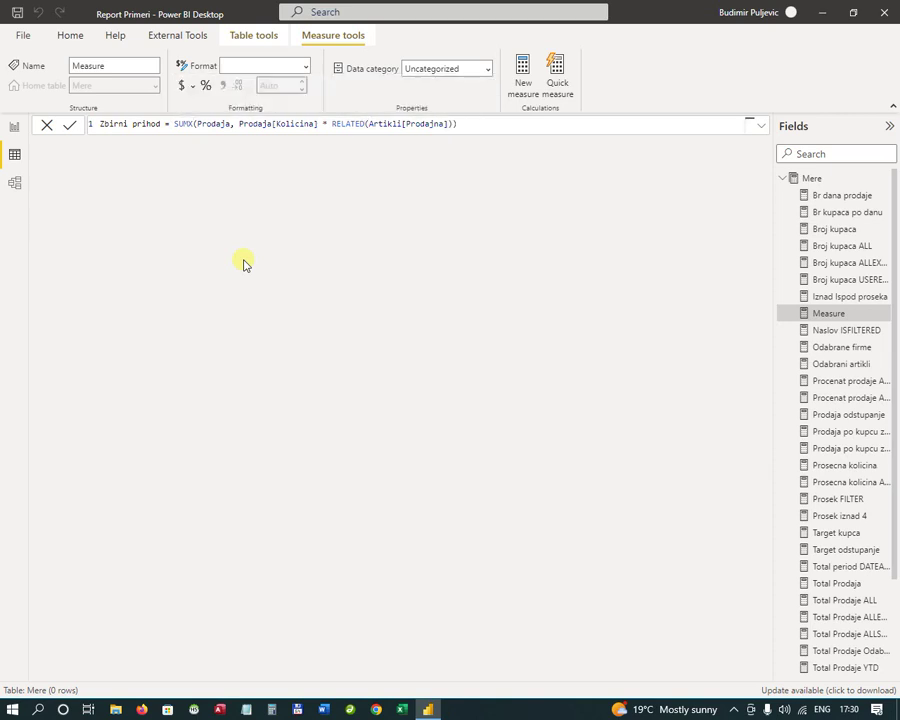
key(Return)
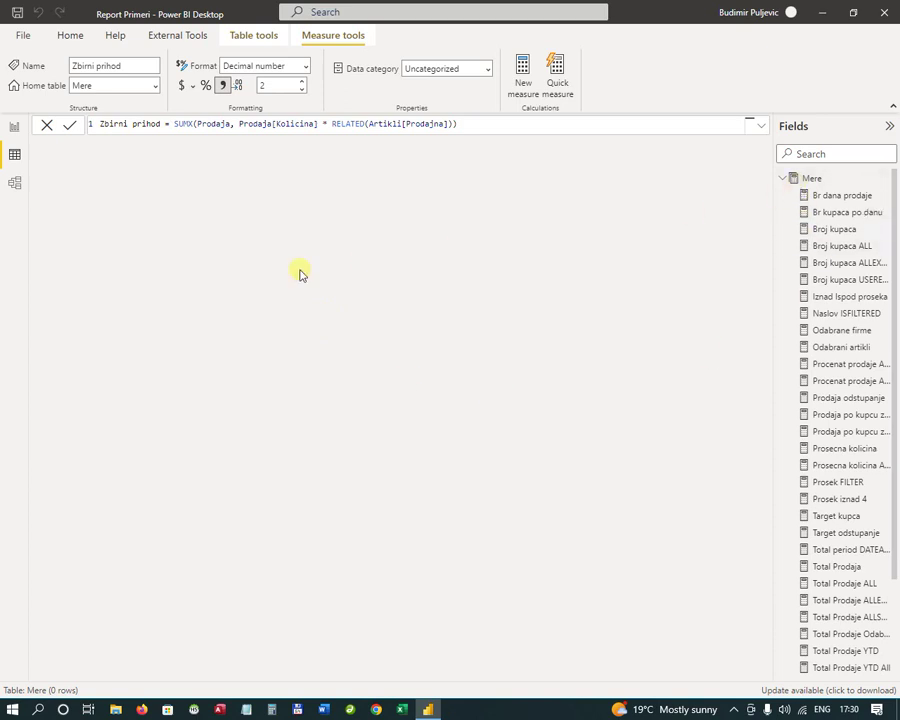
Step: Add an empty card visual to the Promo report page, shrink it and place it in the page's lower-right corner
click(14, 126)
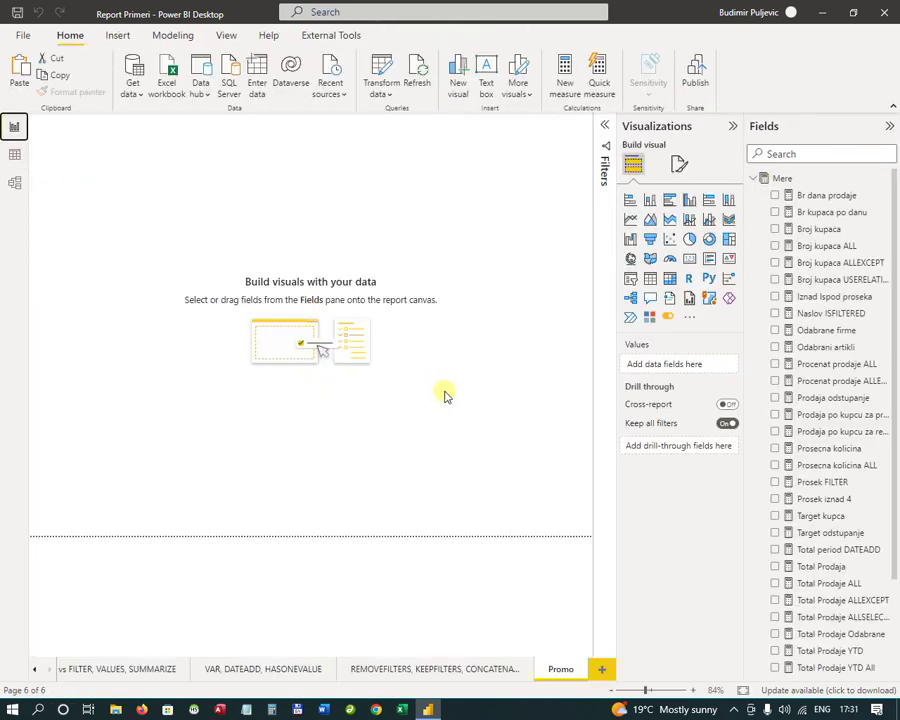
click(690, 260)
drag(167, 217, 513, 482)
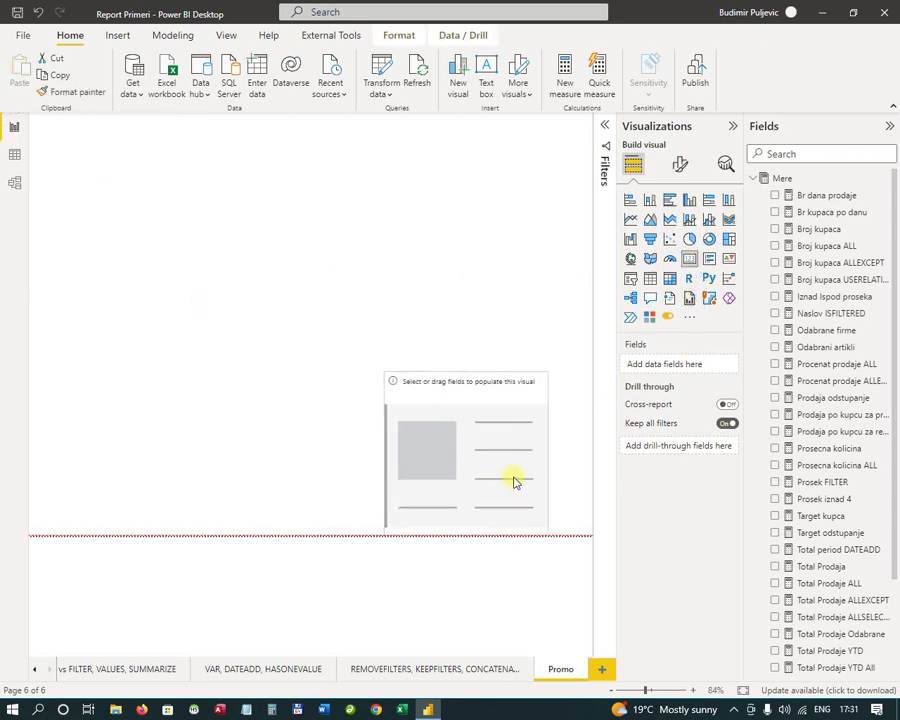
drag(386, 454, 440, 457)
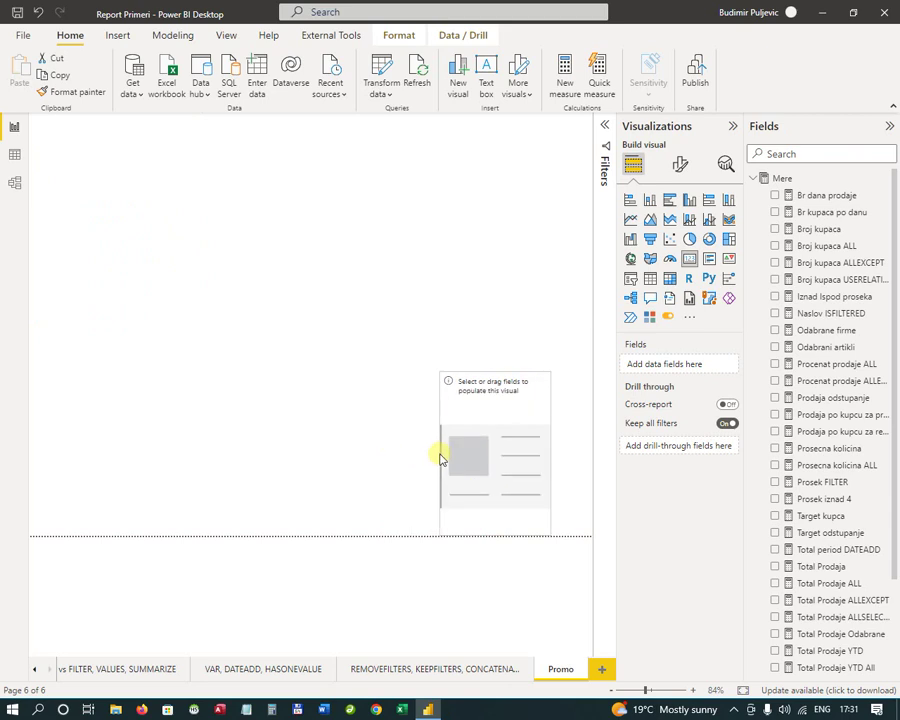
drag(496, 533, 528, 494)
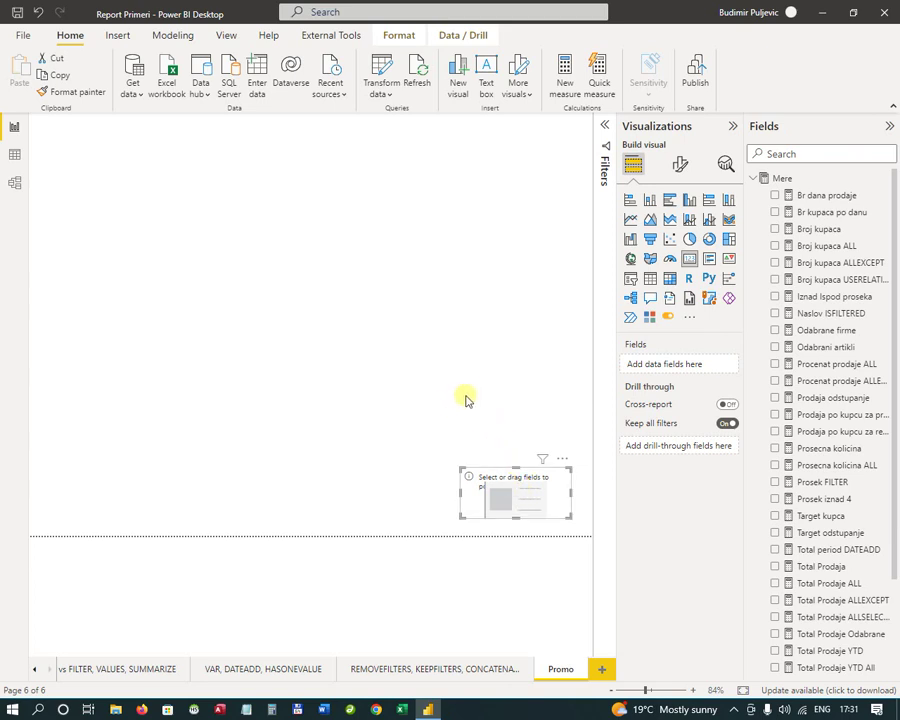
Step: Show the Zbirni prihod measure in the card and enlarge the card slightly in width and height so its label fits
scroll(870, 550, down, 2)
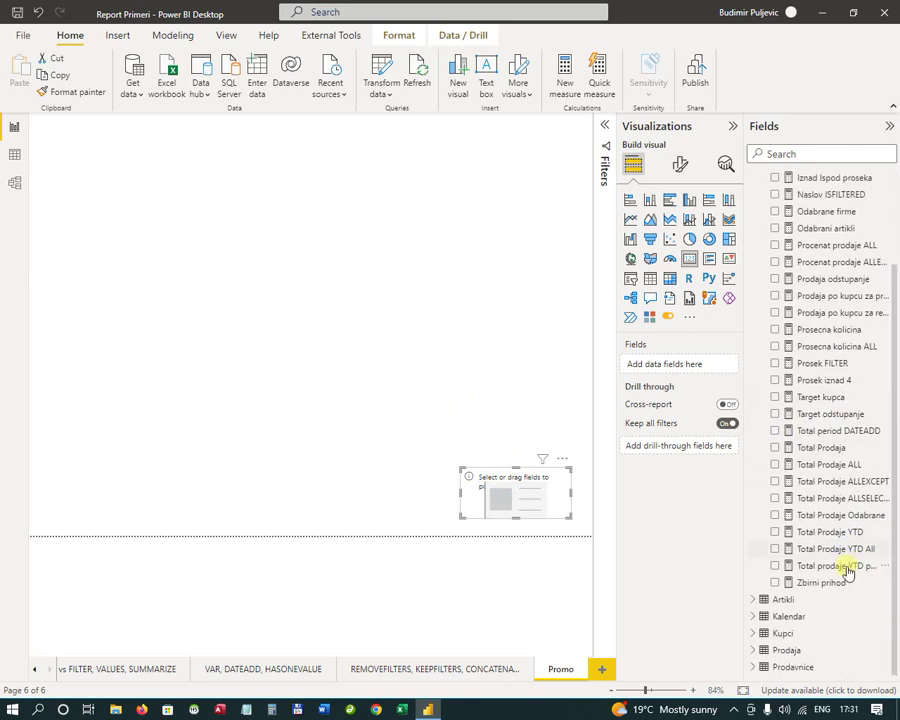
drag(836, 591, 701, 368)
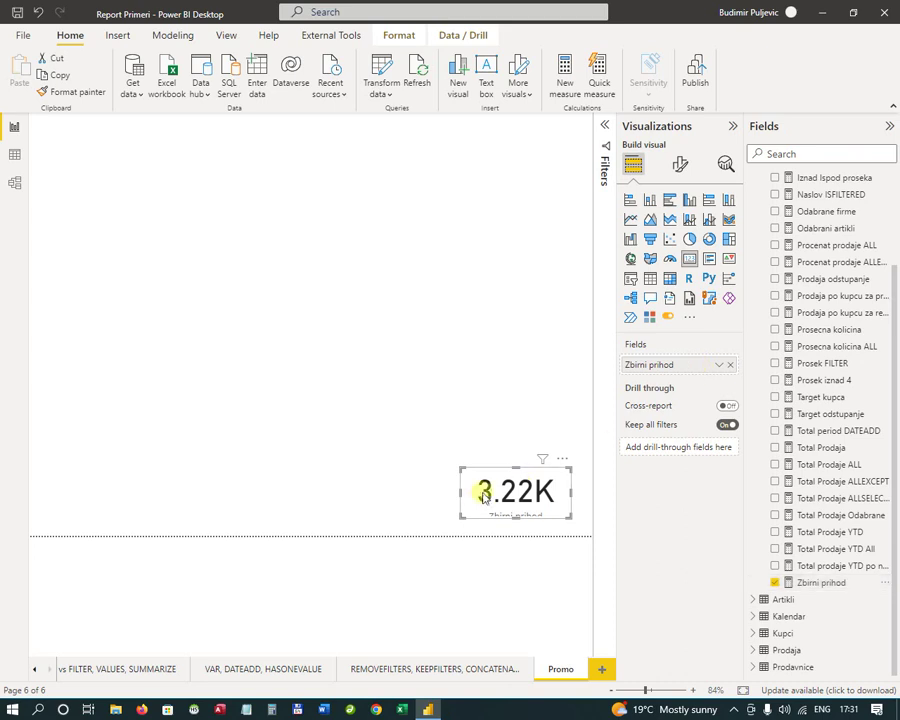
drag(438, 497, 428, 494)
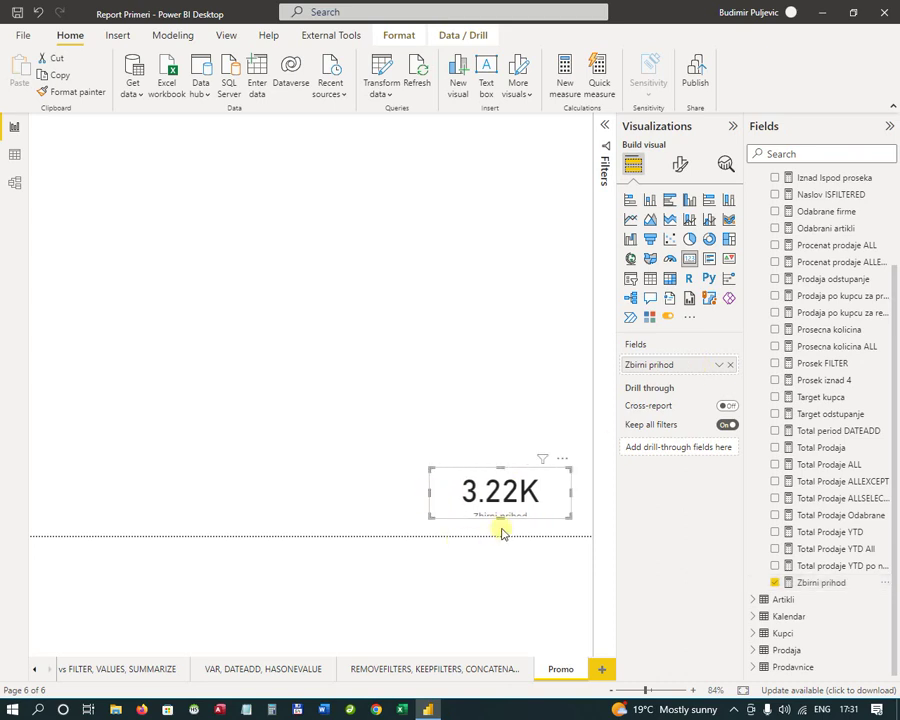
drag(502, 520, 500, 531)
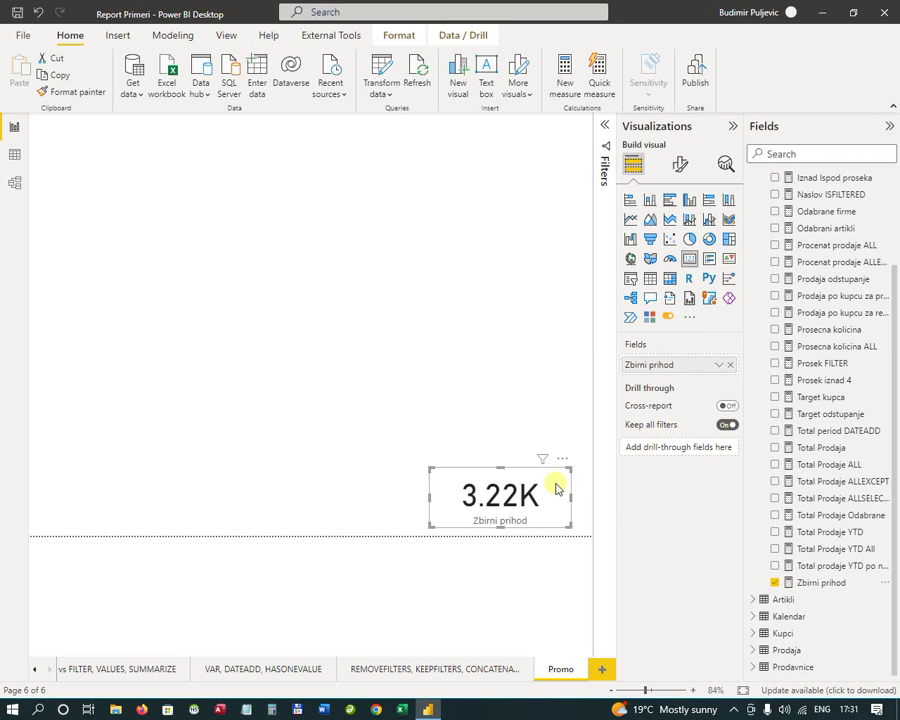
click(427, 357)
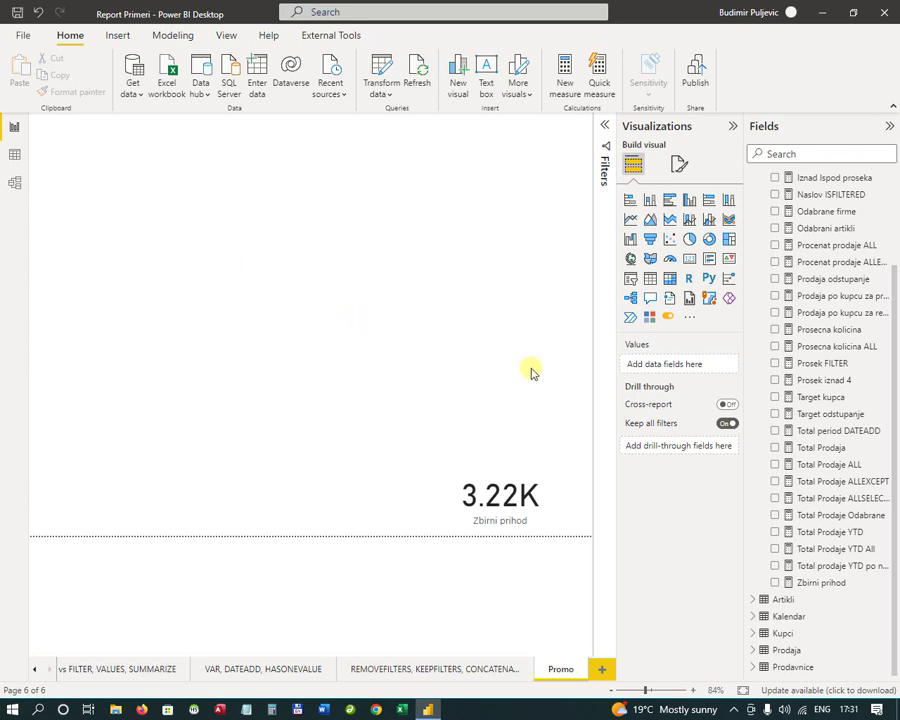
Step: Add an empty matrix visual in the page's upper-left corner, stretch it to nearly full page height and widen it to about half the page
click(669, 280)
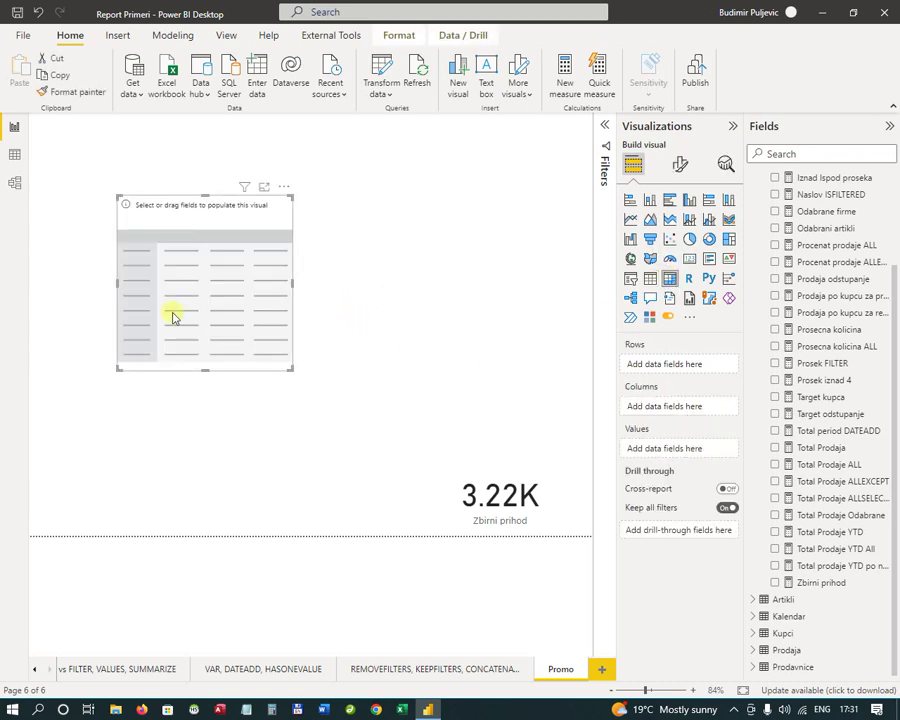
drag(173, 313, 110, 231)
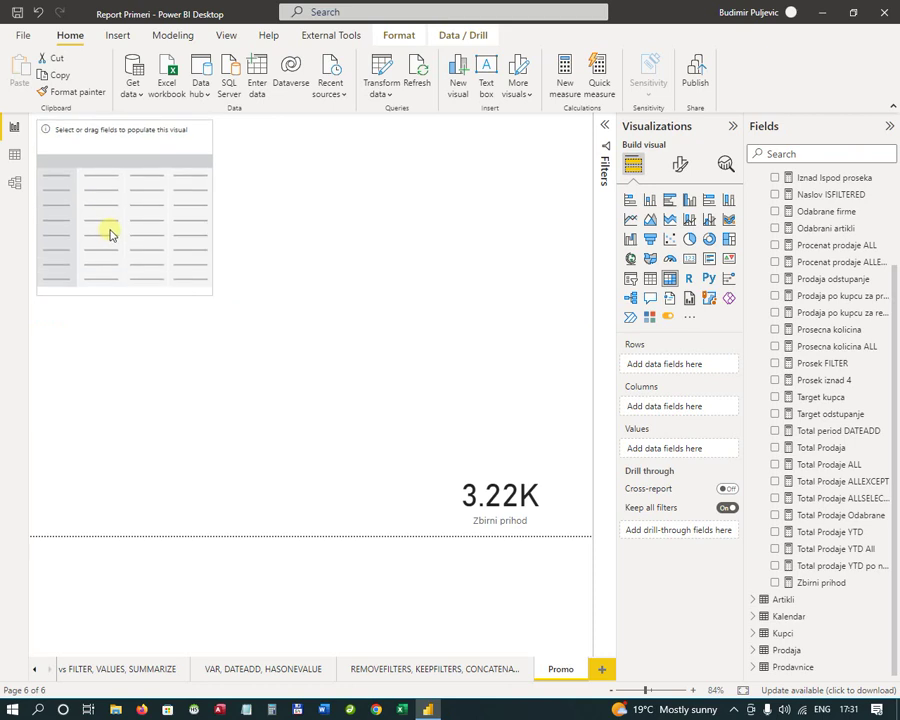
drag(126, 296, 126, 521)
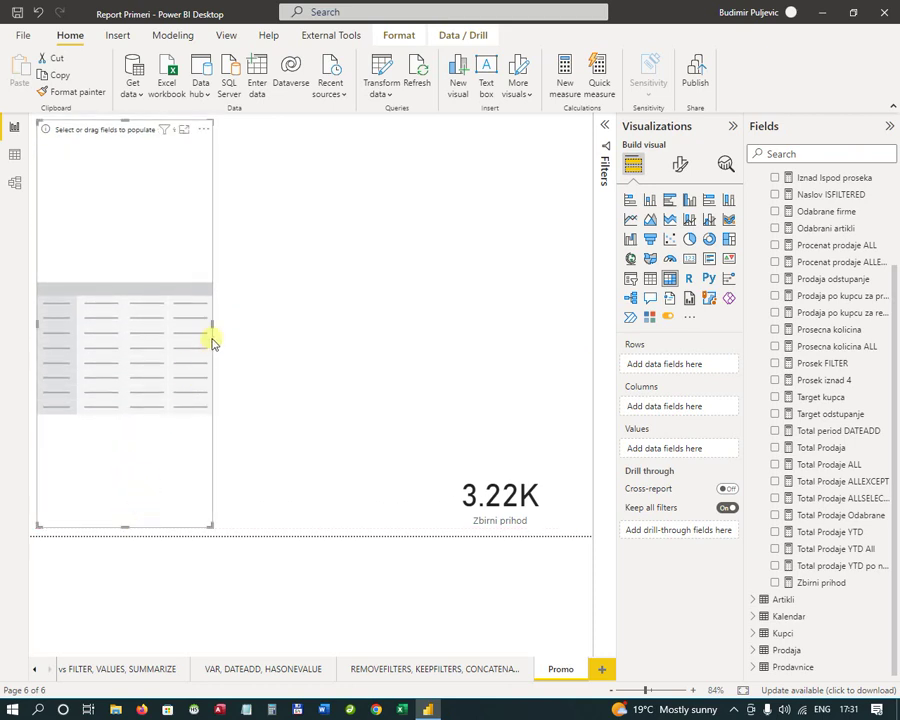
drag(211, 318, 299, 334)
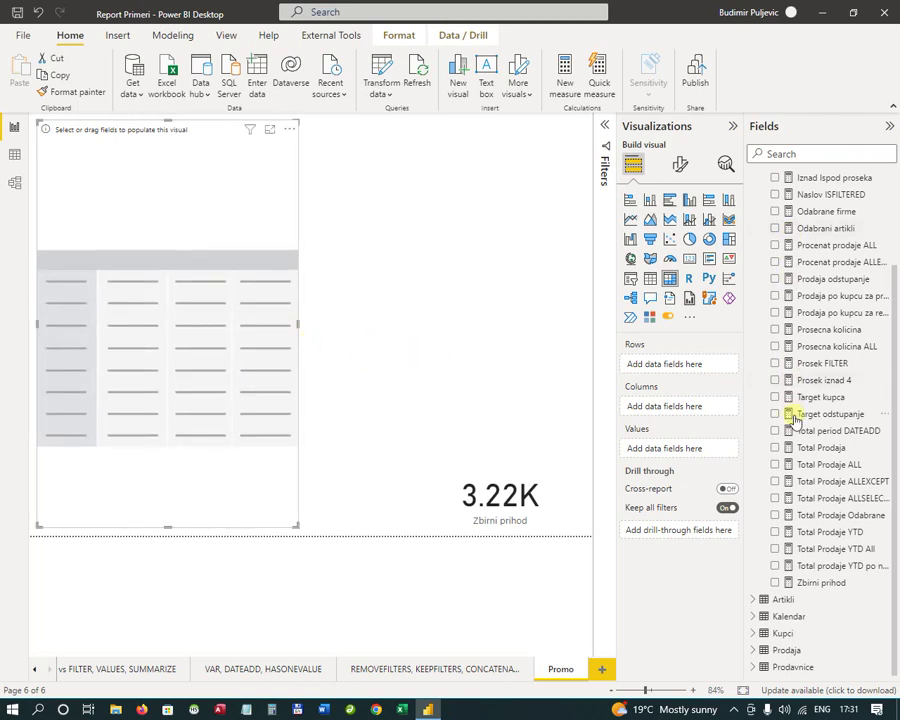
Step: Add Ime meseca and, below it, Nedelja from the Kalendar table as the matrix rows
click(753, 621)
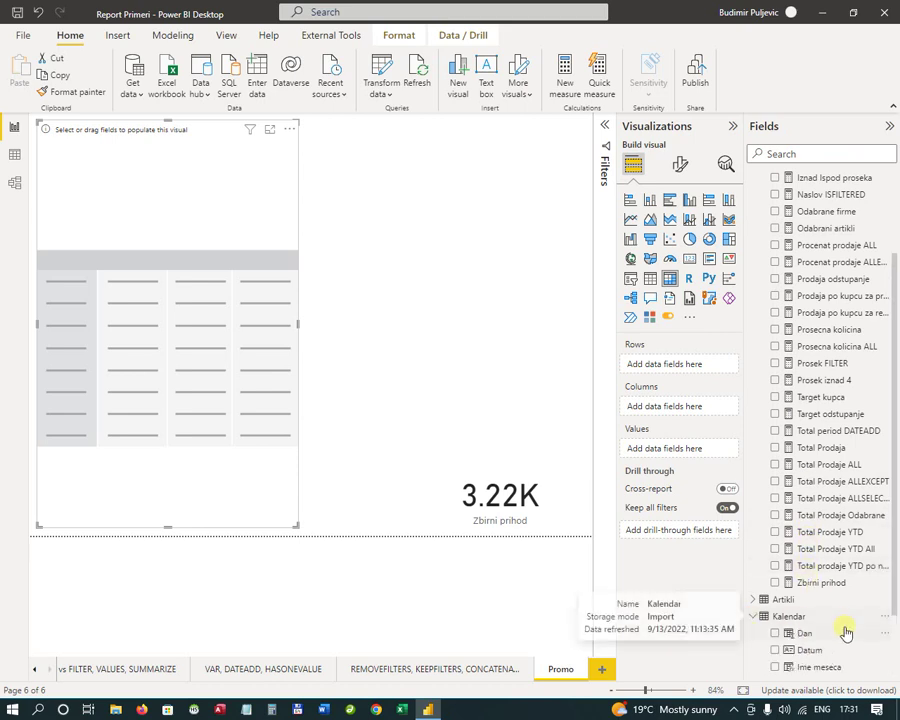
scroll(844, 635, down, 2)
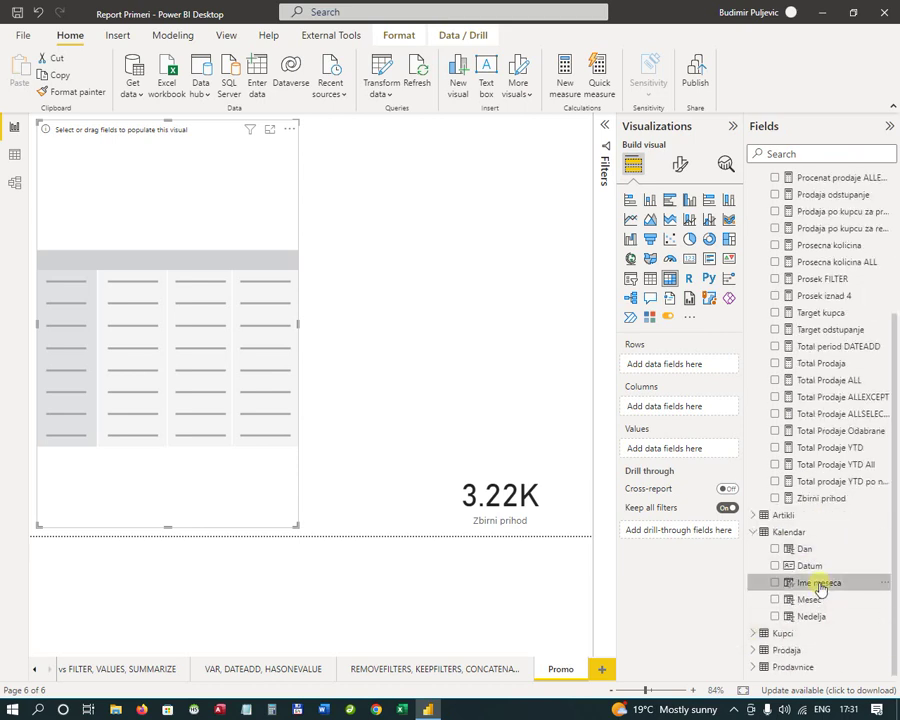
drag(820, 590, 688, 366)
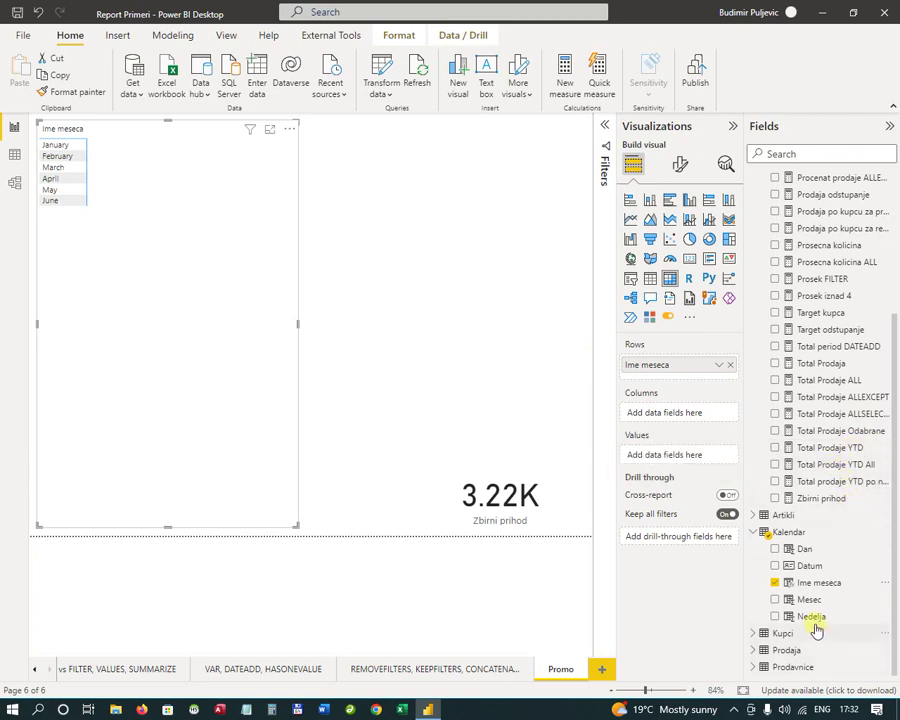
drag(811, 615, 698, 375)
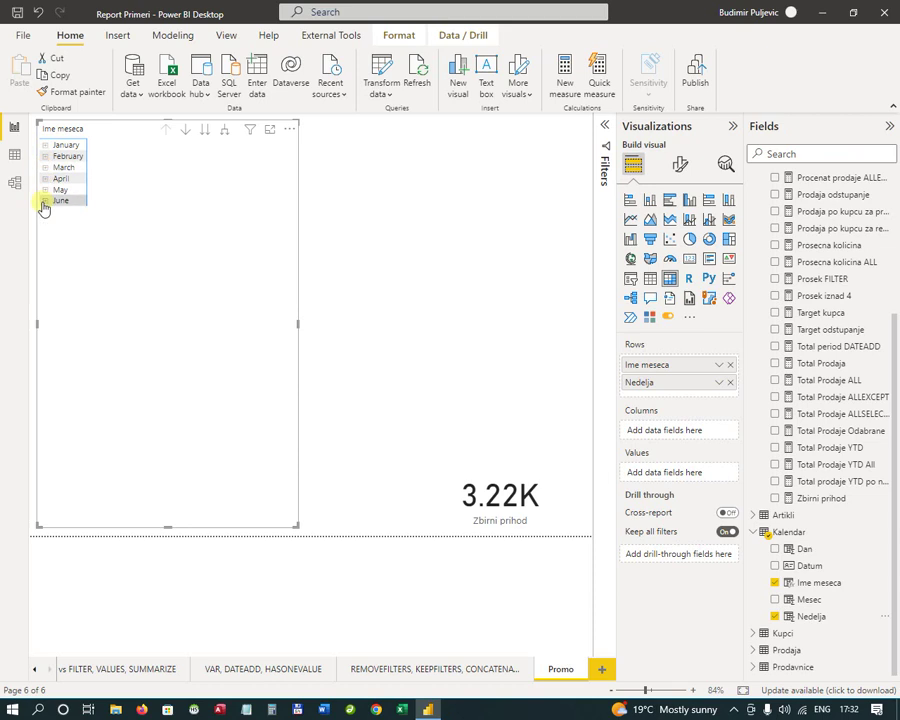
Step: Expand all months in the matrix down to the week level and add the Zbirni prihod measure as its values
click(44, 146)
click(44, 146)
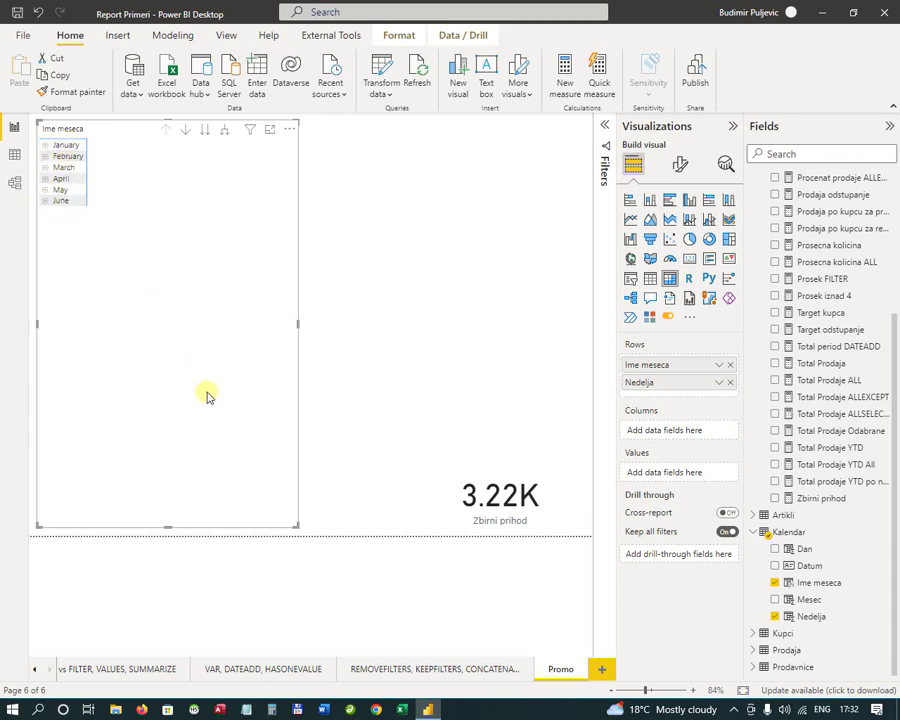
click(225, 132)
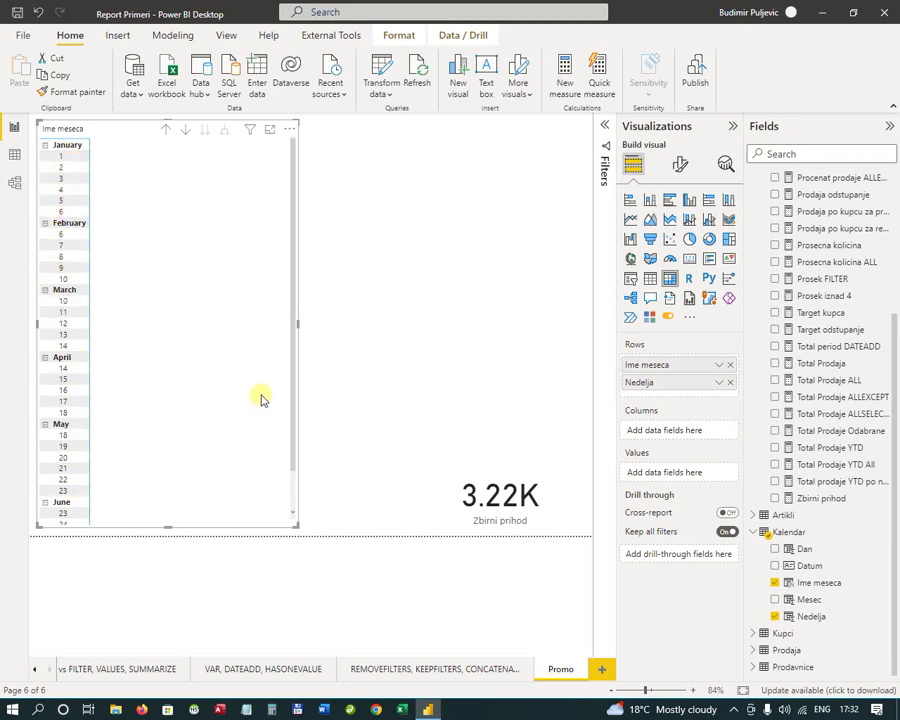
mouse_move(290, 375)
mouse_down()
mouse_move(290, 422)
mouse_move(288, 362)
mouse_up()
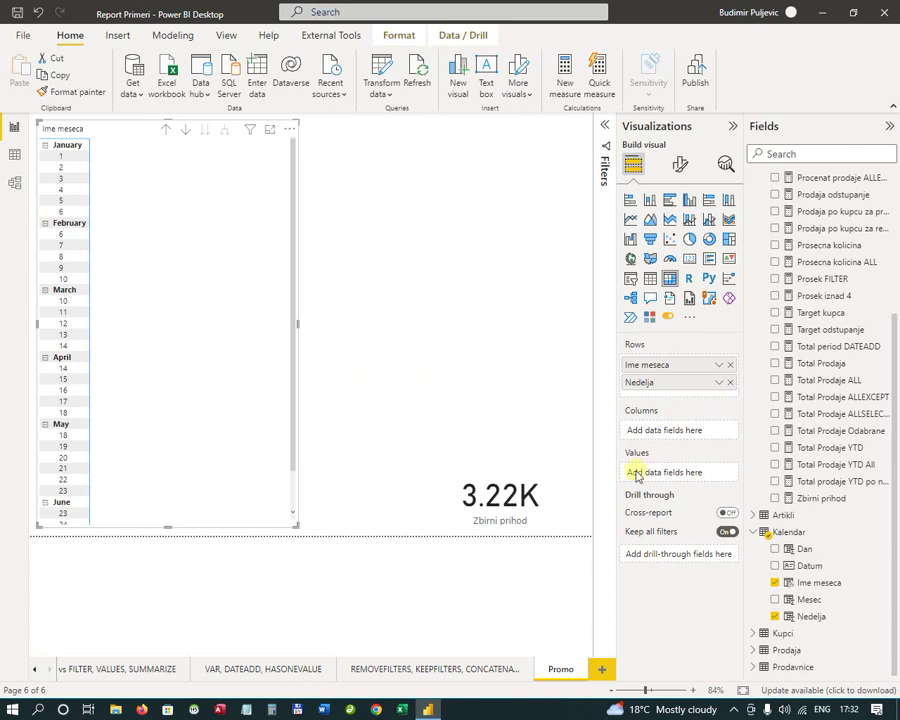
drag(822, 503, 634, 474)
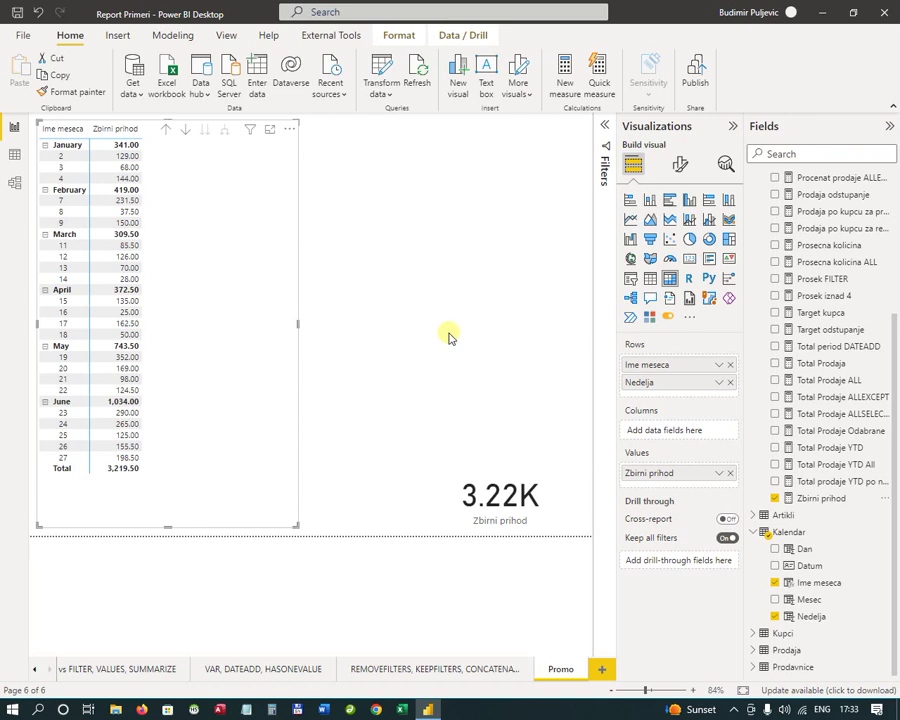
click(455, 282)
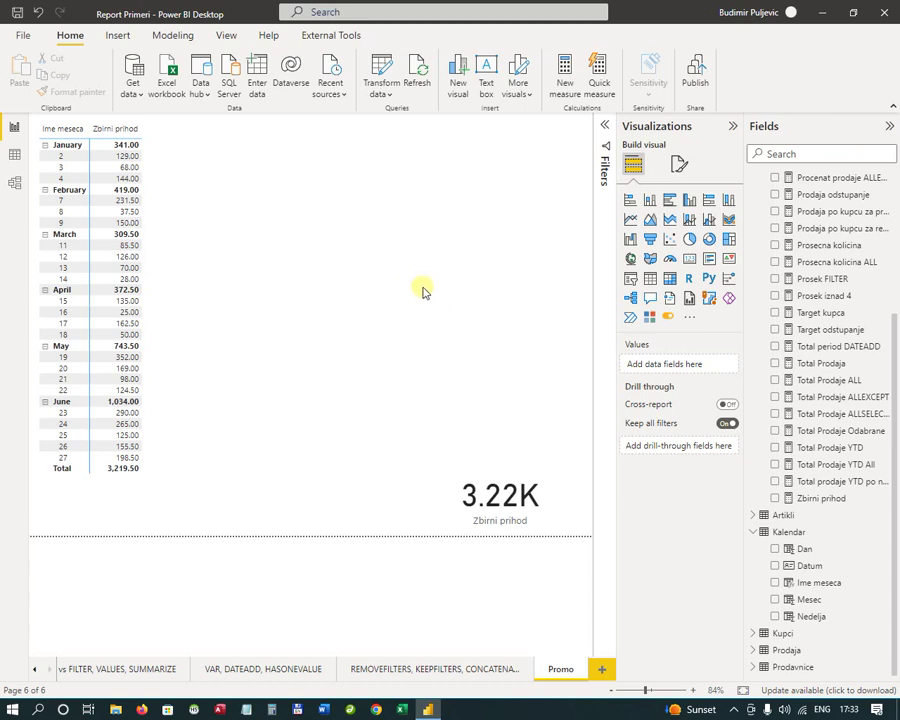
Step: Create a new measure in the Mere table and name it Zbirni prihod YTD in its formula
drag(895, 450, 892, 246)
right_click(783, 181)
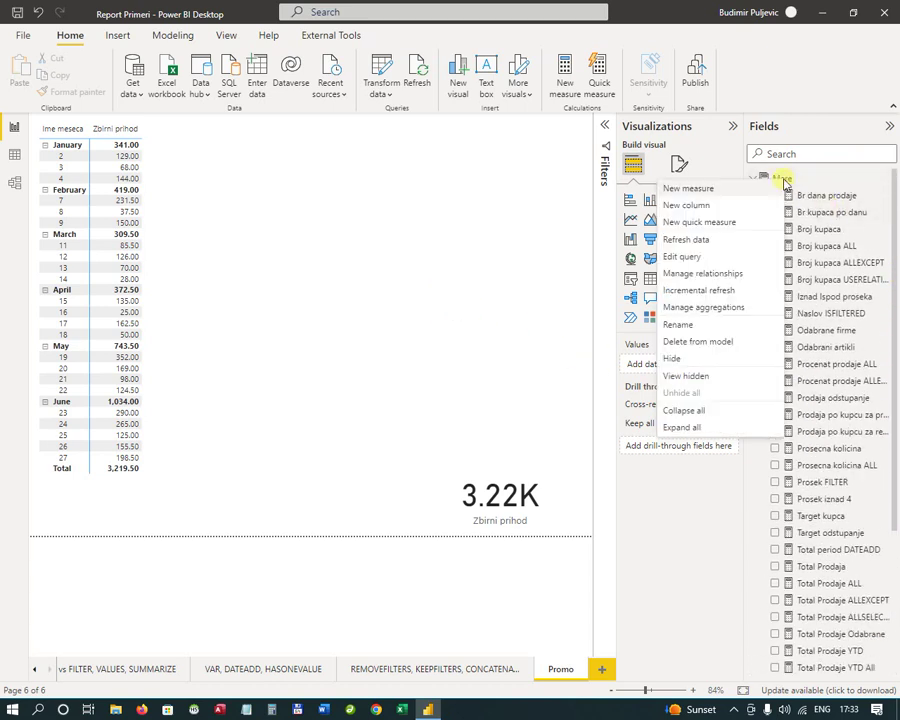
key(Escape)
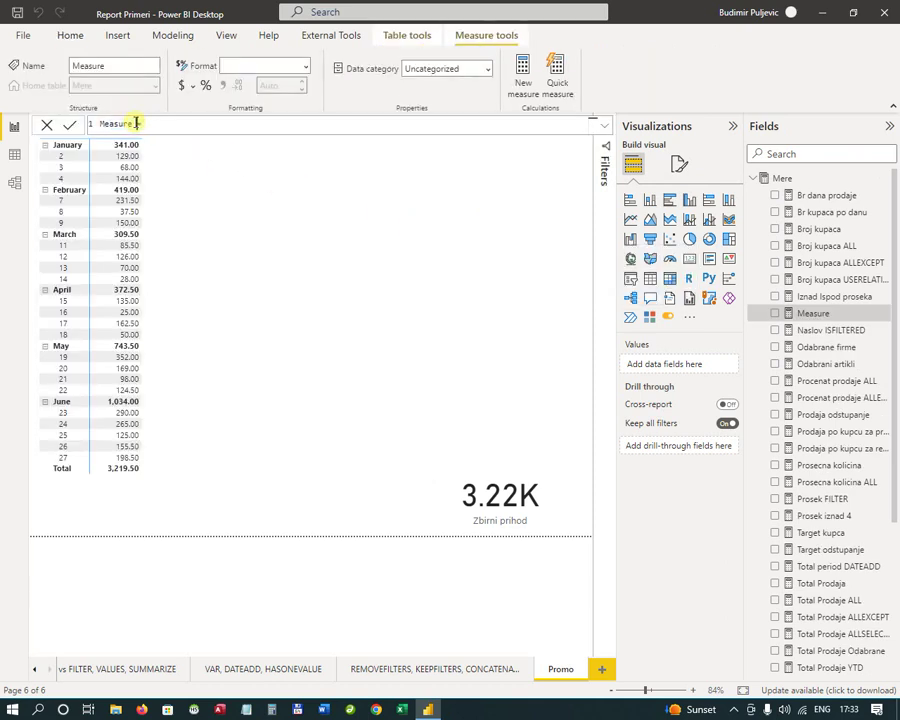
click(151, 125)
key(BackSpace)
key(BackSpace)
key(BackSpace)
key(BackSpace)
key(BackSpace)
key(BackSpace)
key(BackSpace)
key(BackSpace)
key(BackSpace)
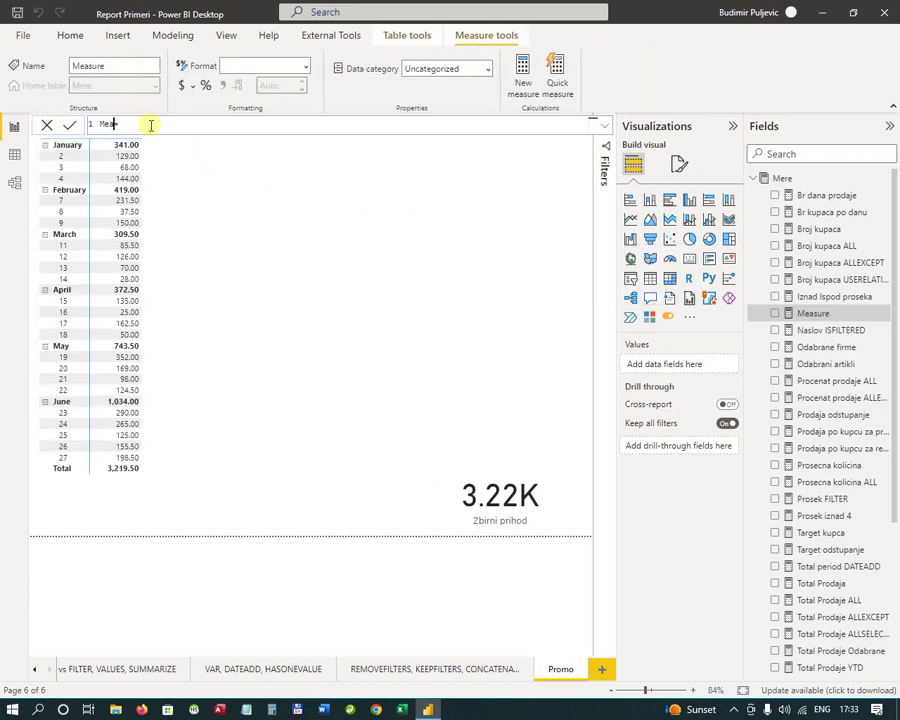
key(BackSpace)
text(Zbirni prihod YTD)
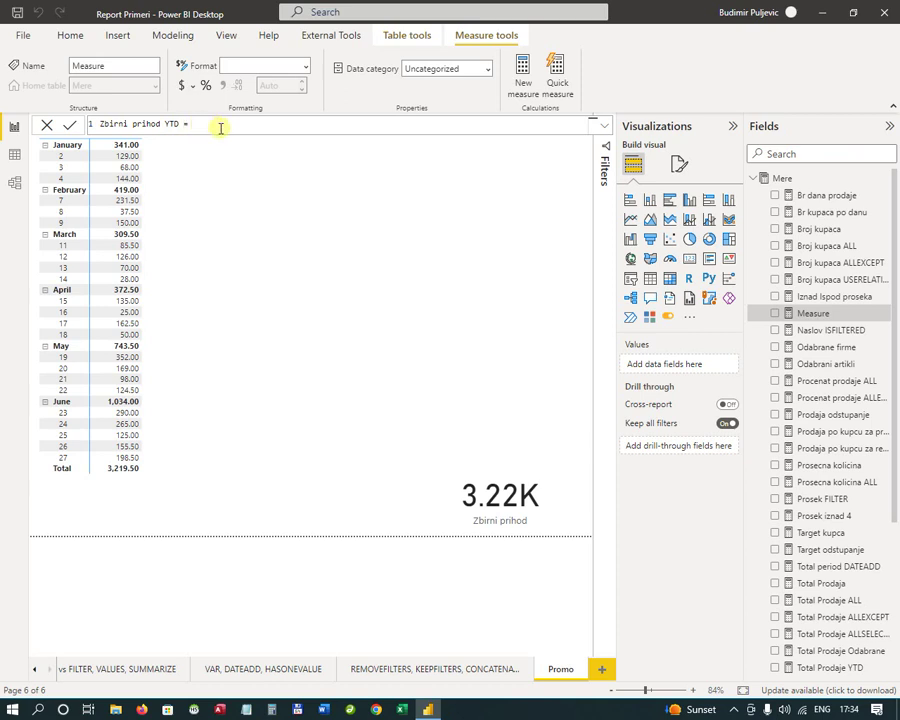
Step: Start the Zbirni prihod YTD formula with CALCULATE, using [Zbirni prihod] as the expression
text(cal)
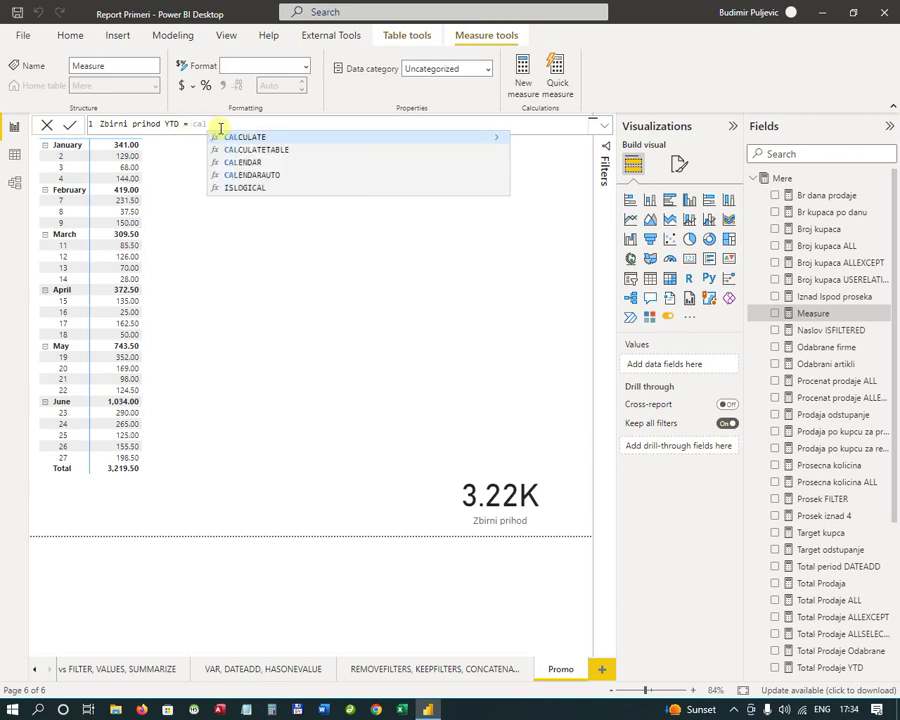
key(Tab)
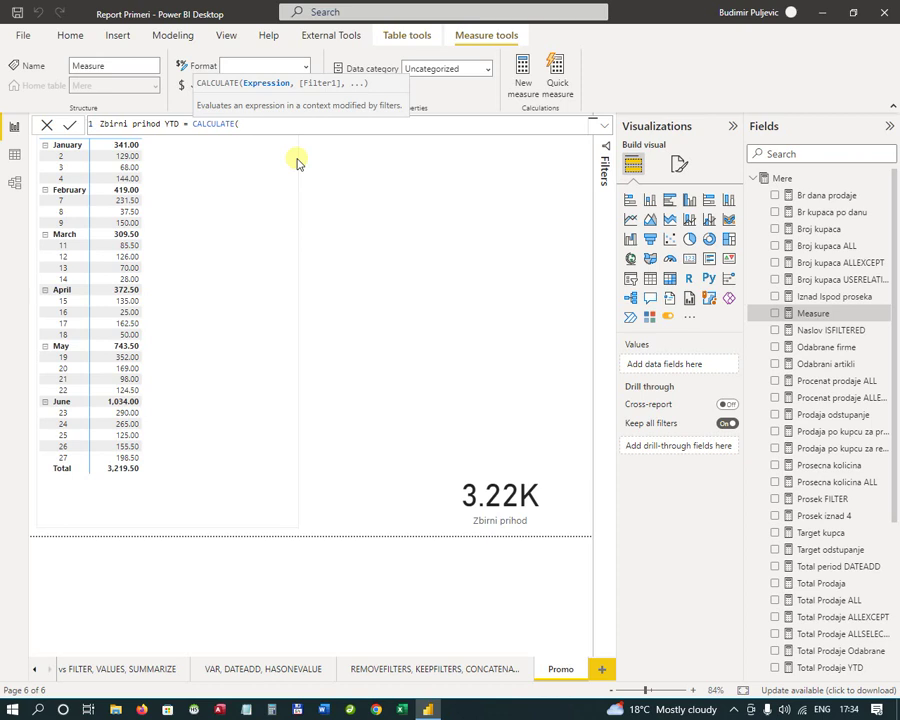
text(zbirni)
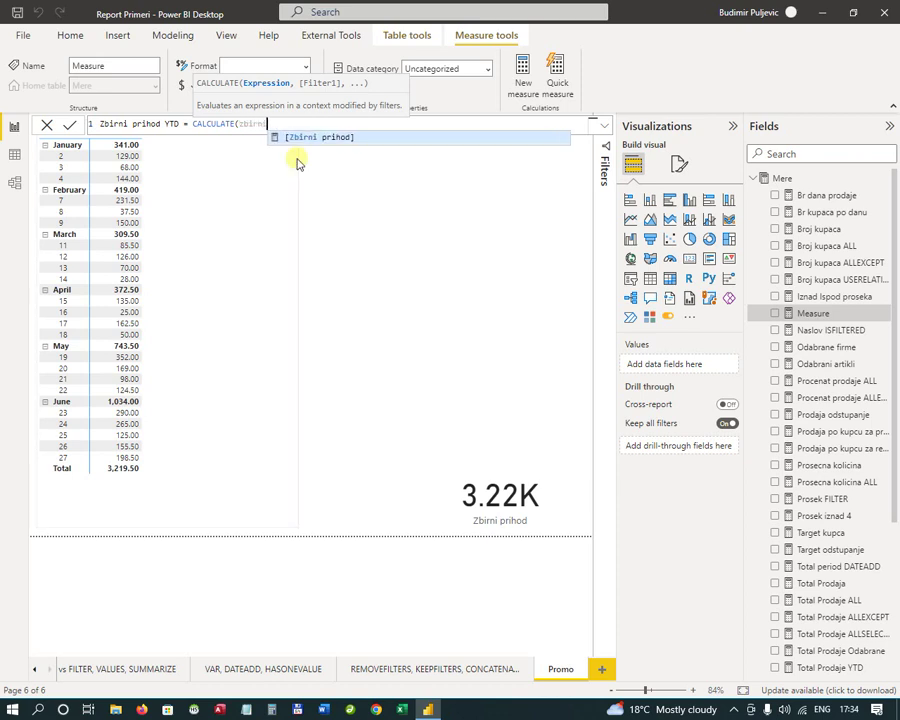
key(Tab)
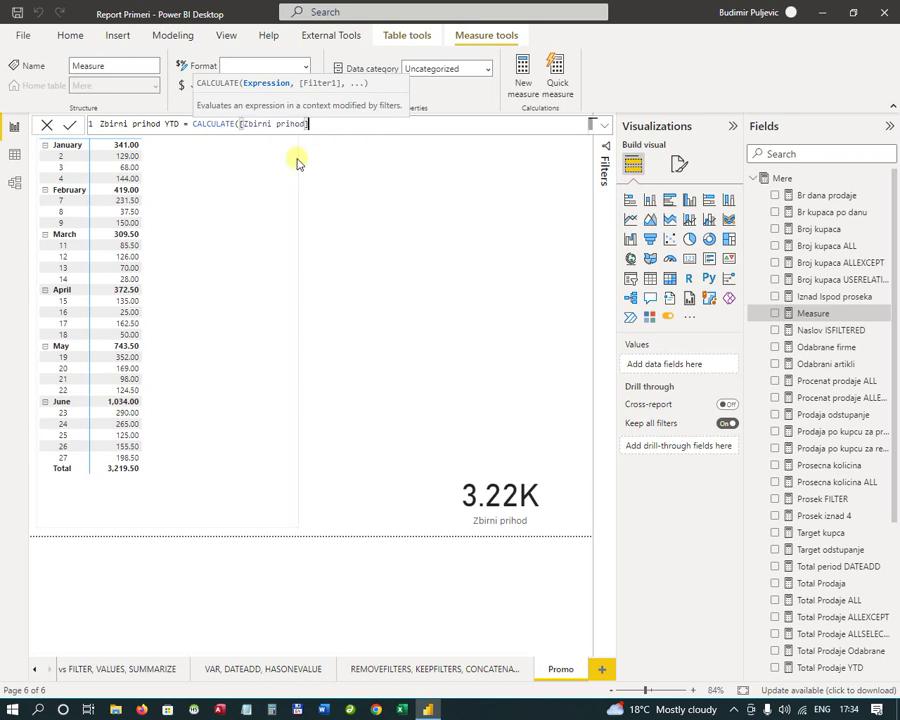
Step: Add DATESYTD over Kalendar[Datum] as the filter argument of the CALCULATE formula
text(,)
key(Escape)
text(dates)
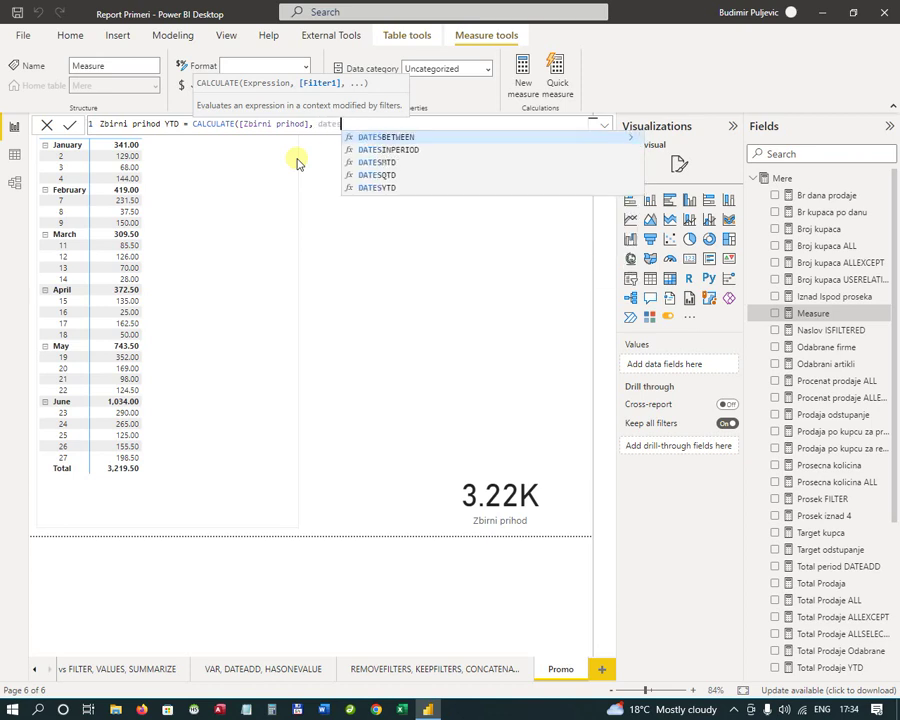
key(Down)
key(Down)
key(Down)
key(Down)
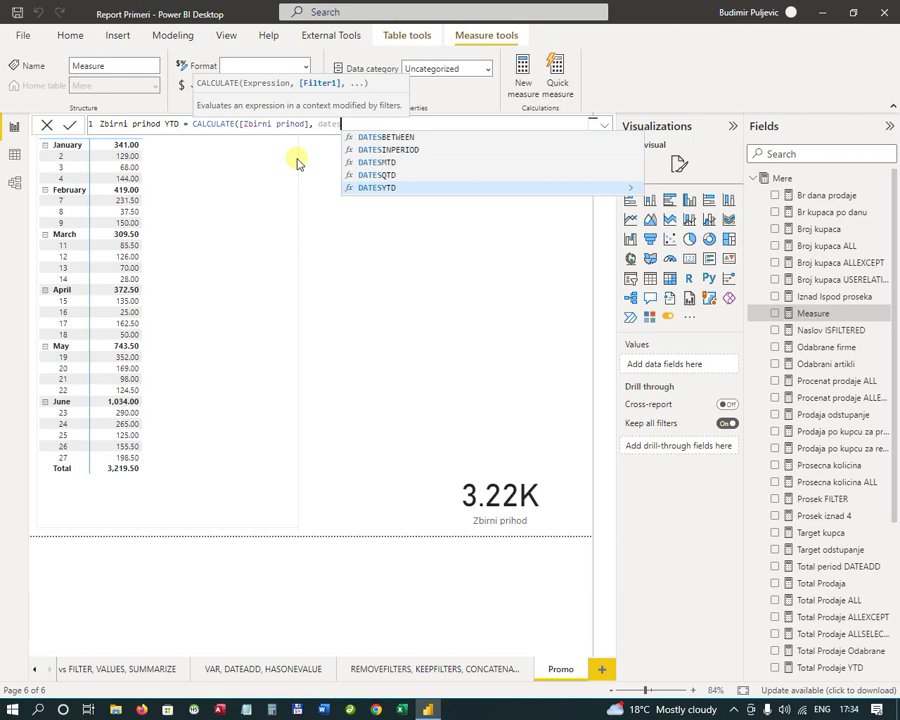
key(Tab)
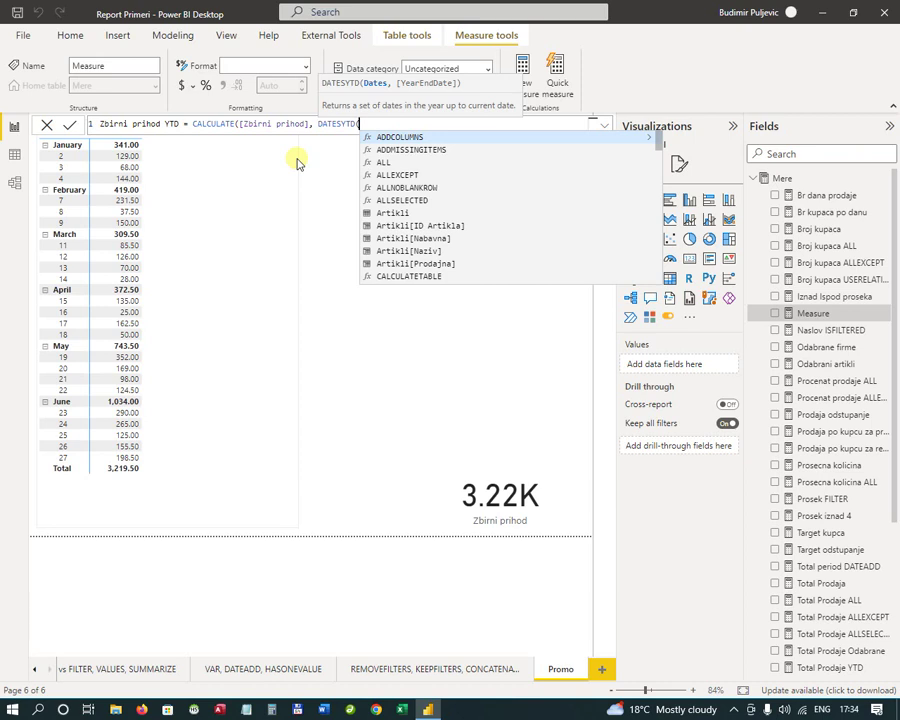
text(datum)
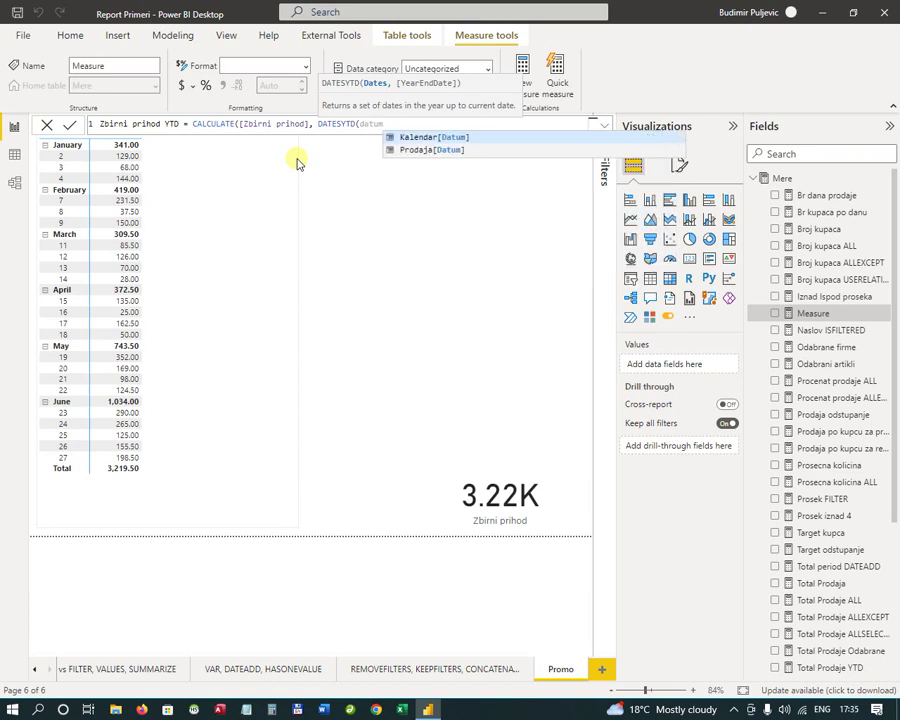
key(Tab)
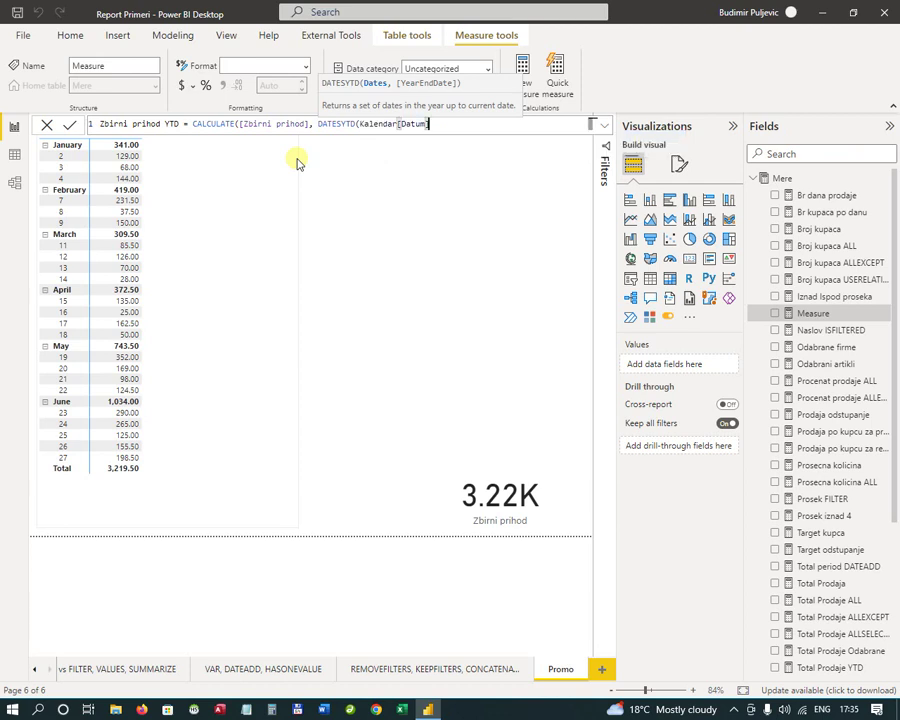
Step: Close and commit the Zbirni prihod YTD formula, and format the measure as a decimal number with a thousands separator
text())
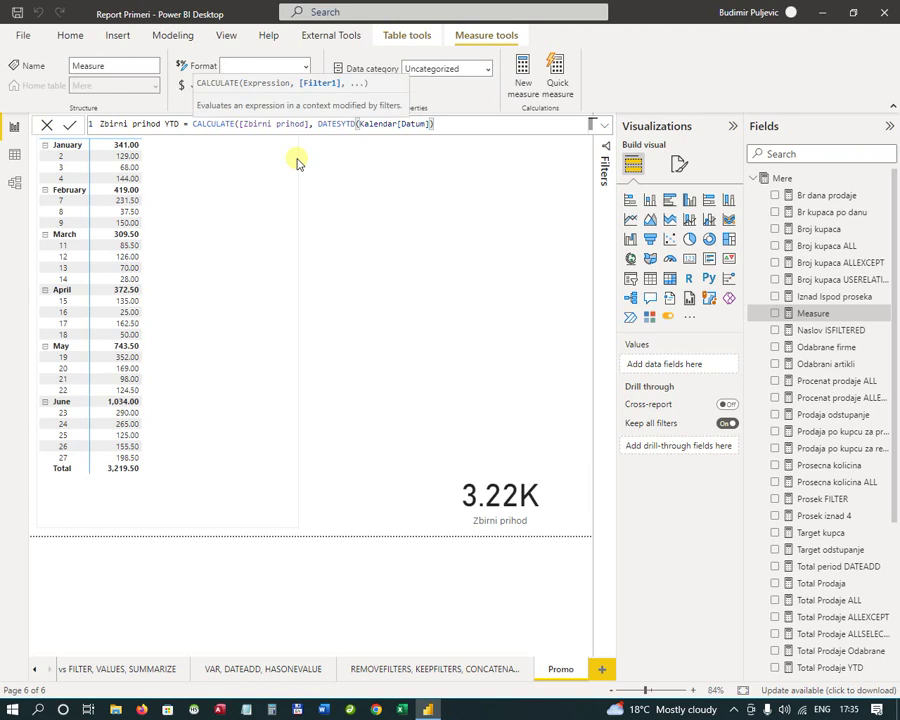
text())
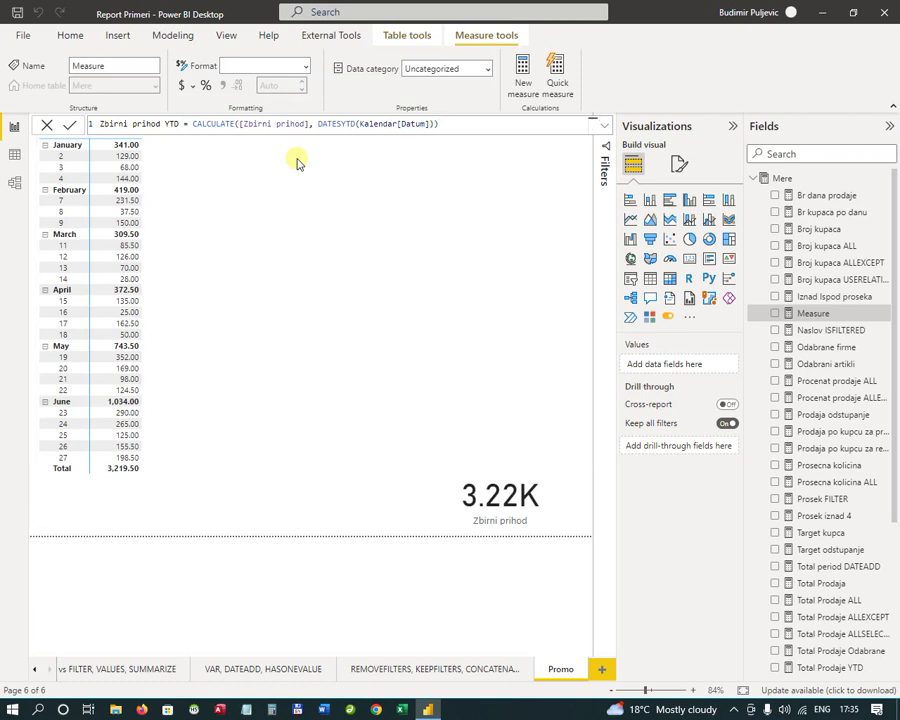
key(Return)
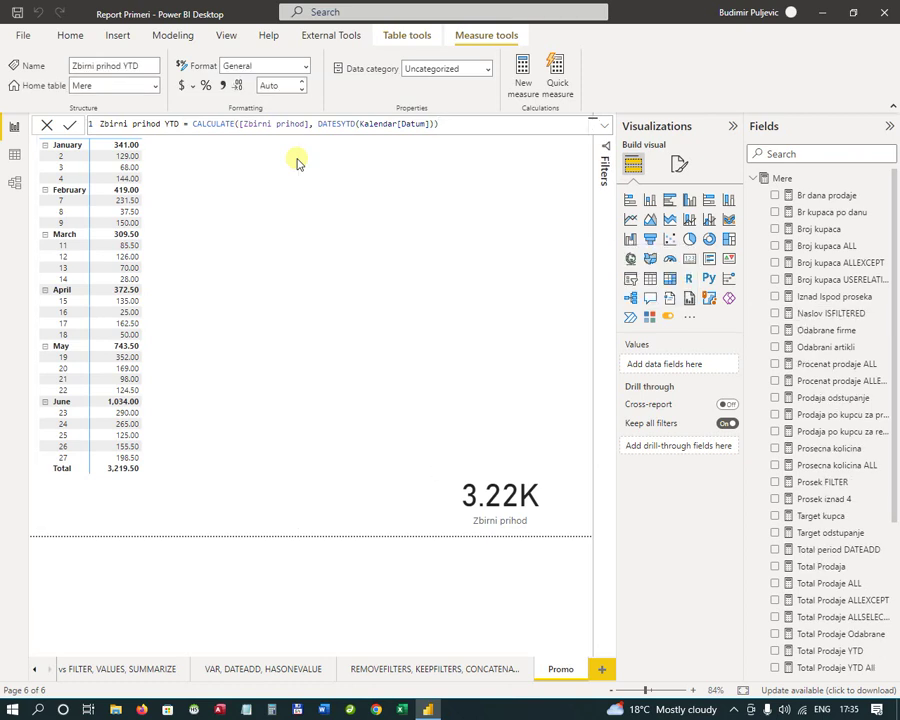
click(222, 85)
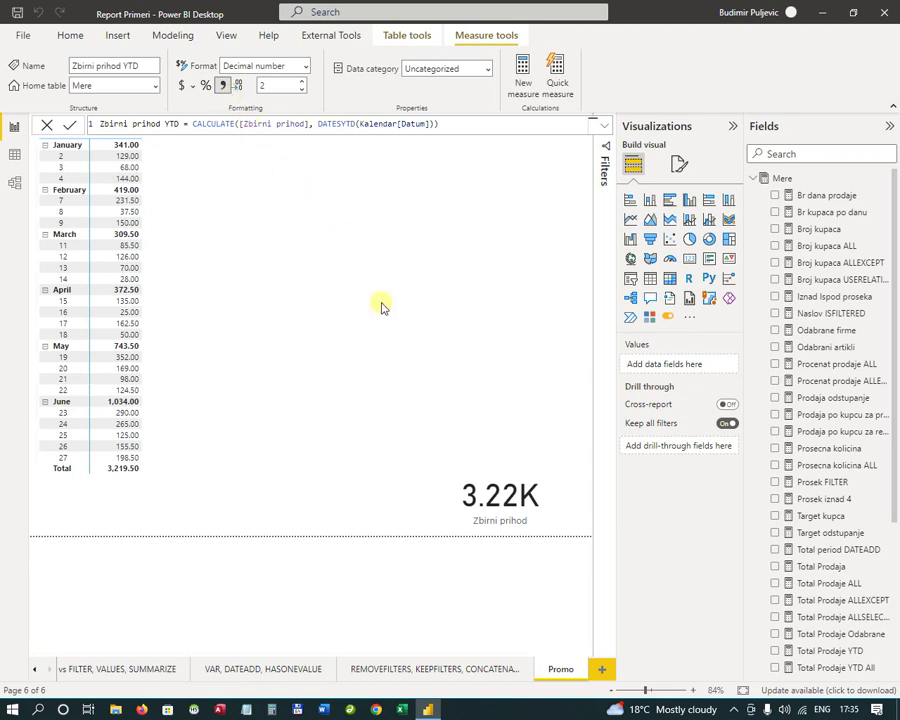
Step: Add the Zbirni prihod YTD measure to the values of the month and week matrix, below Zbirni prihod
click(170, 292)
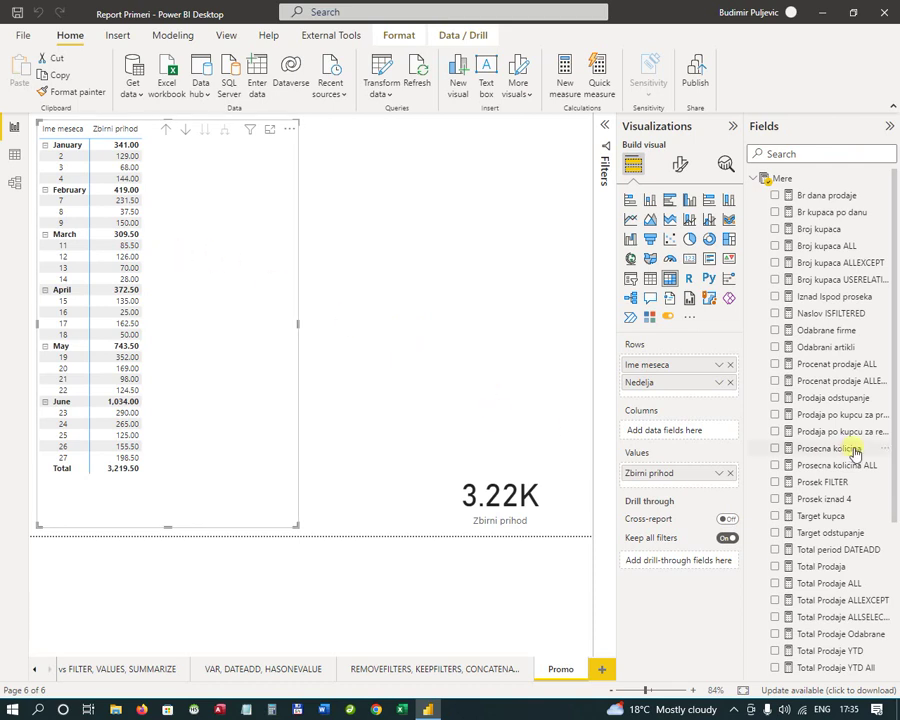
scroll(897, 549, down, 2)
scroll(897, 549, down, 3)
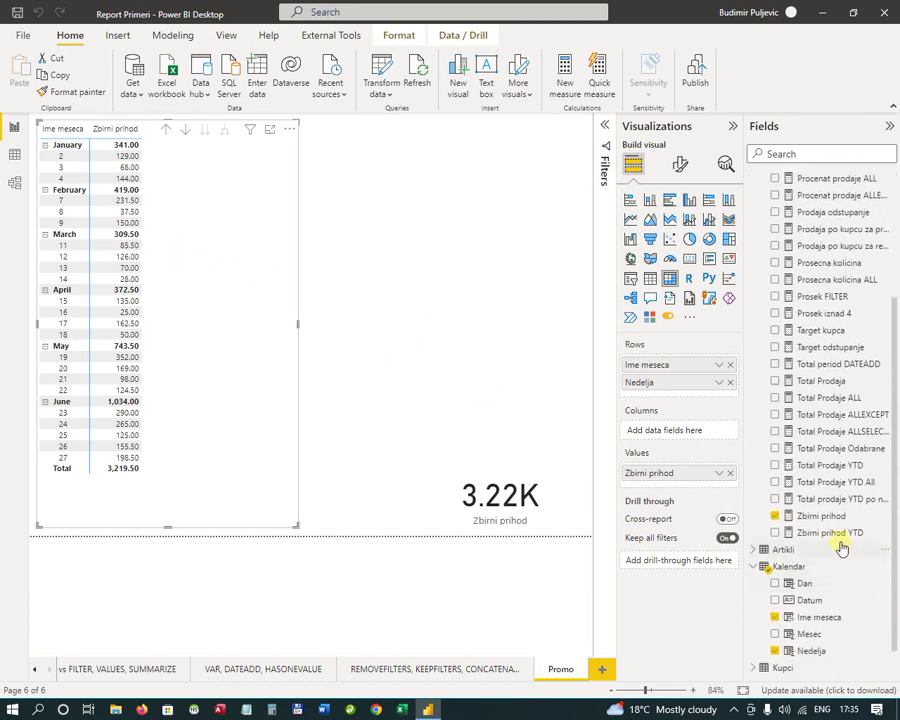
drag(818, 532, 669, 474)
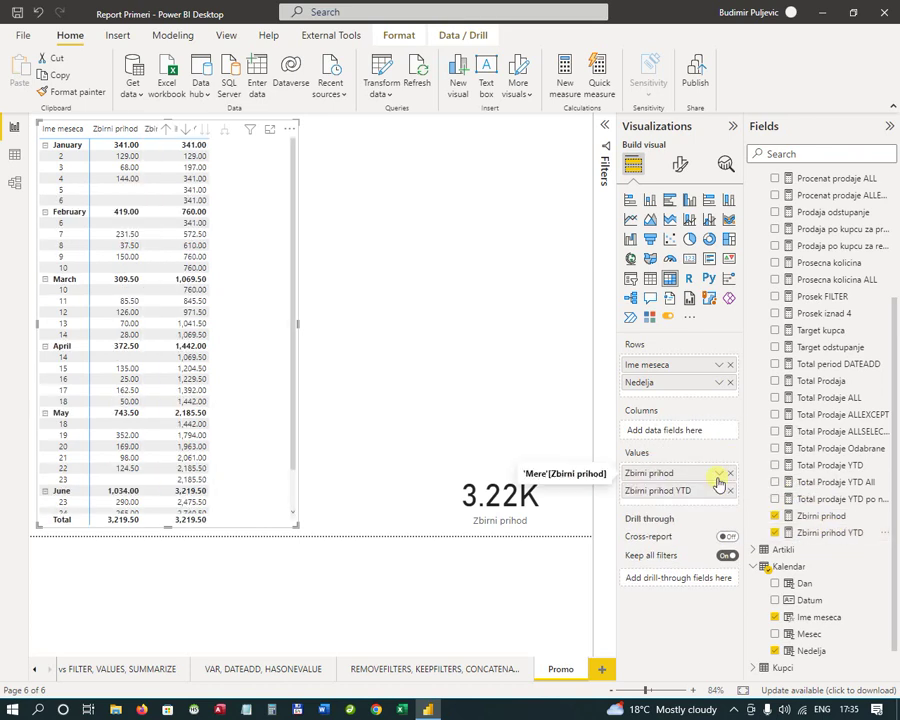
mouse_move(295, 267)
mouse_down()
mouse_move(294, 337)
mouse_move(301, 287)
mouse_up()
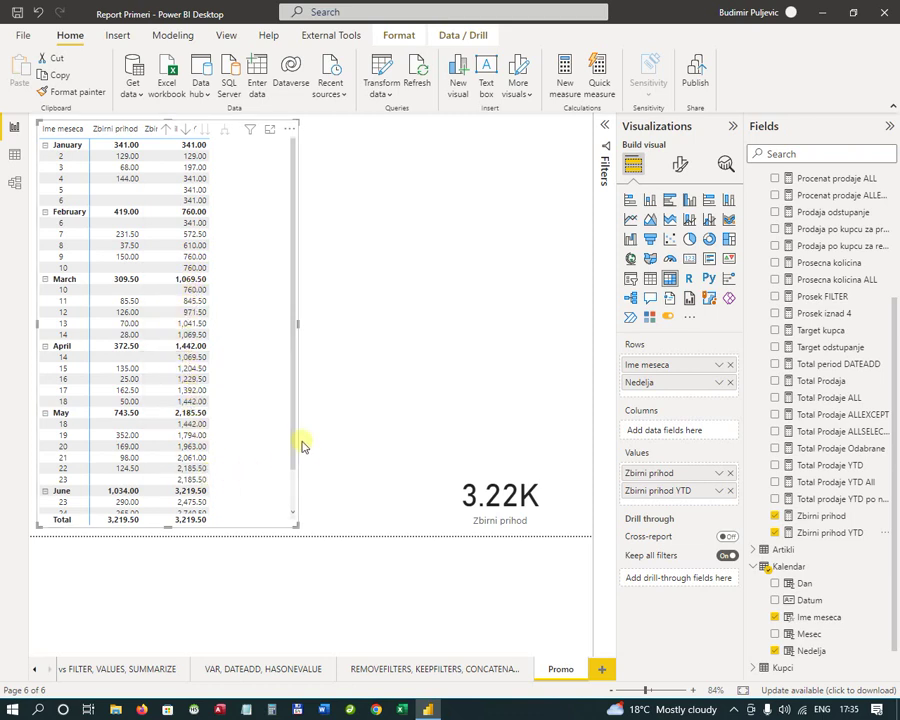
mouse_move(295, 432)
mouse_down()
mouse_move(291, 509)
mouse_move(302, 416)
mouse_up()
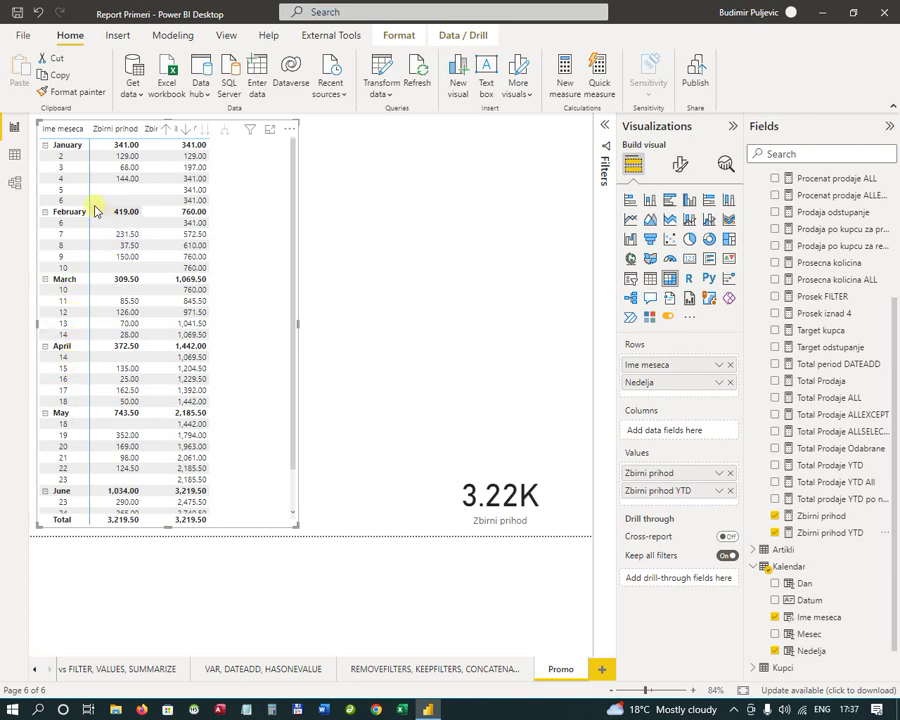
Step: Open the Kalendar table in data view and filter its Mesec column to show only month 3
click(15, 157)
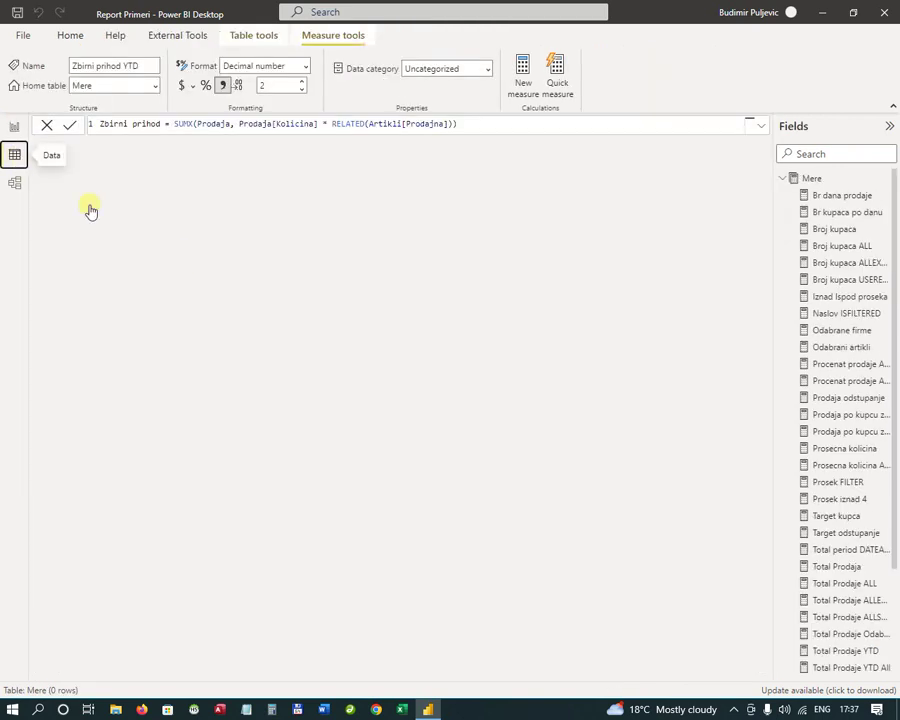
scroll(785, 395, down, 3)
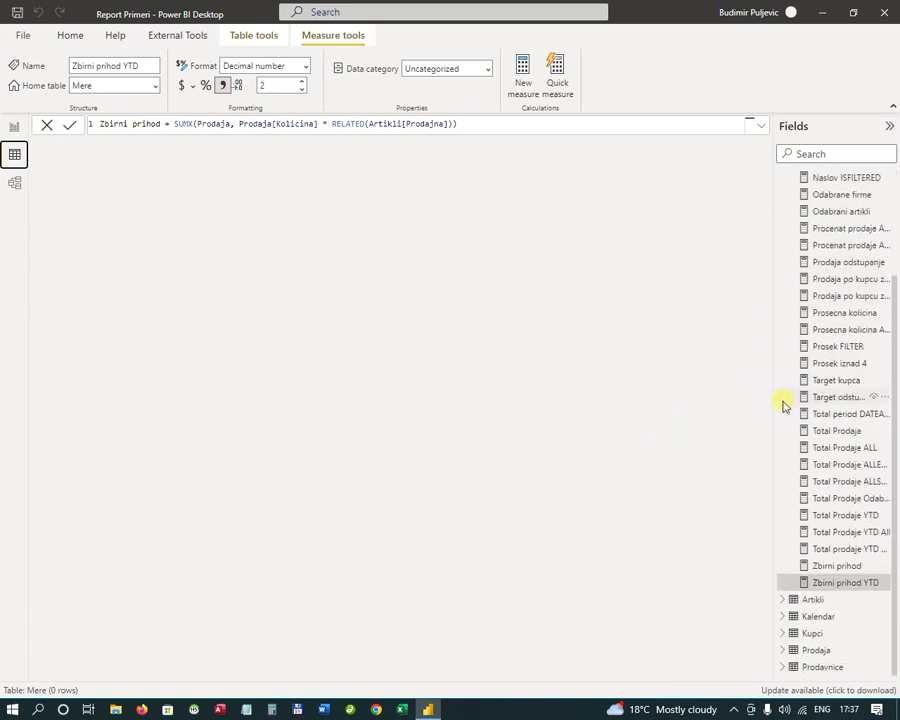
click(799, 620)
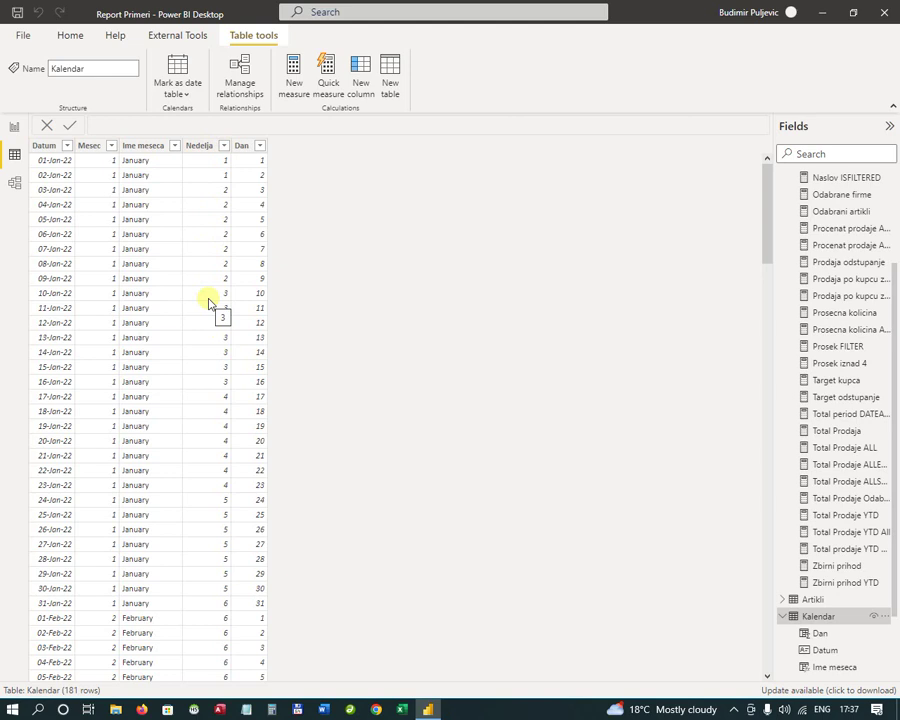
click(108, 146)
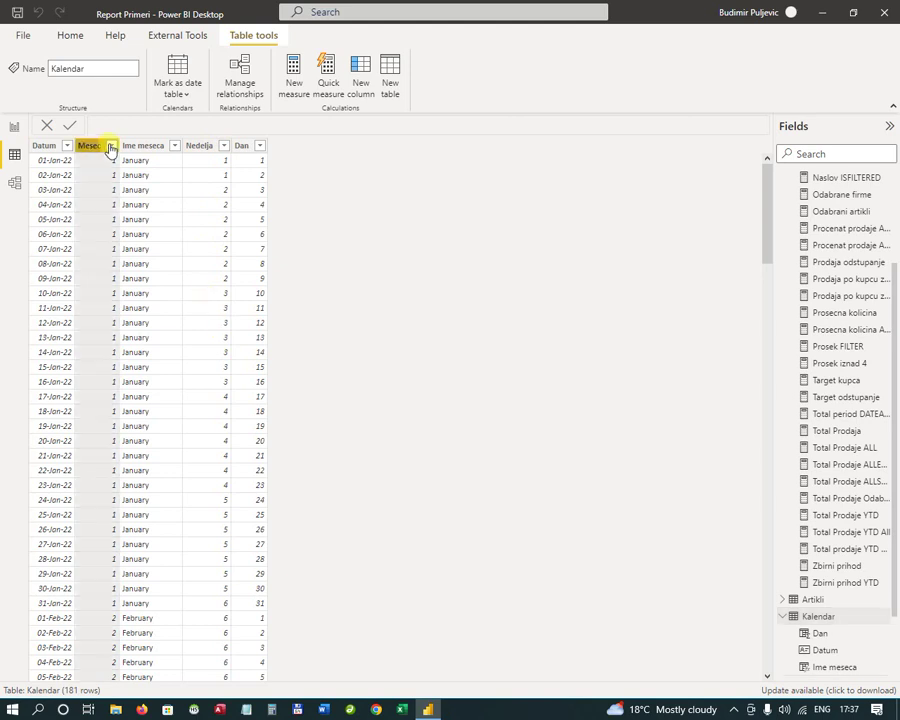
click(111, 146)
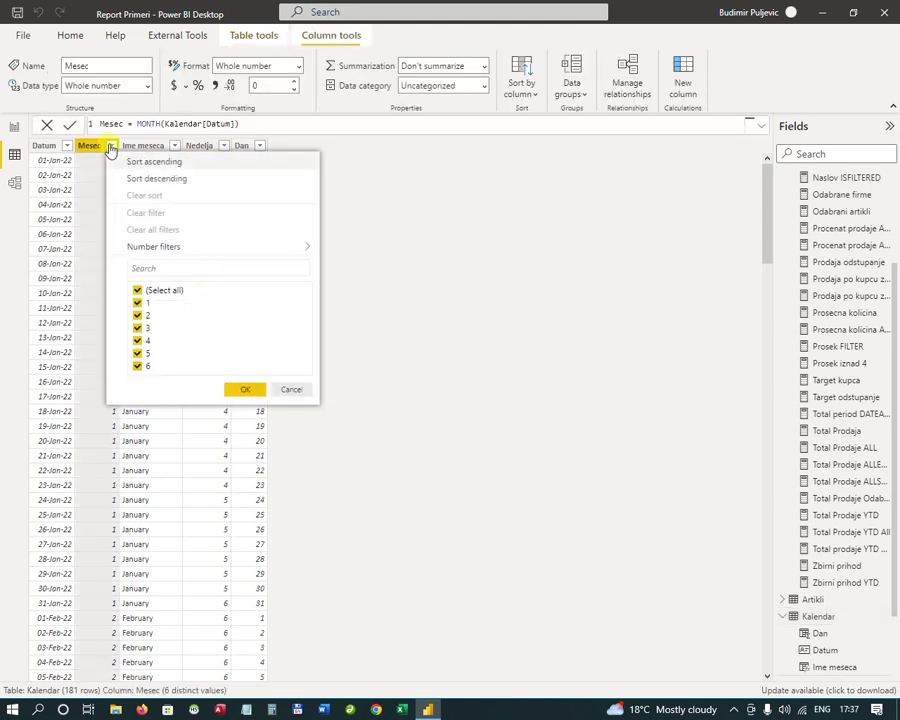
click(137, 290)
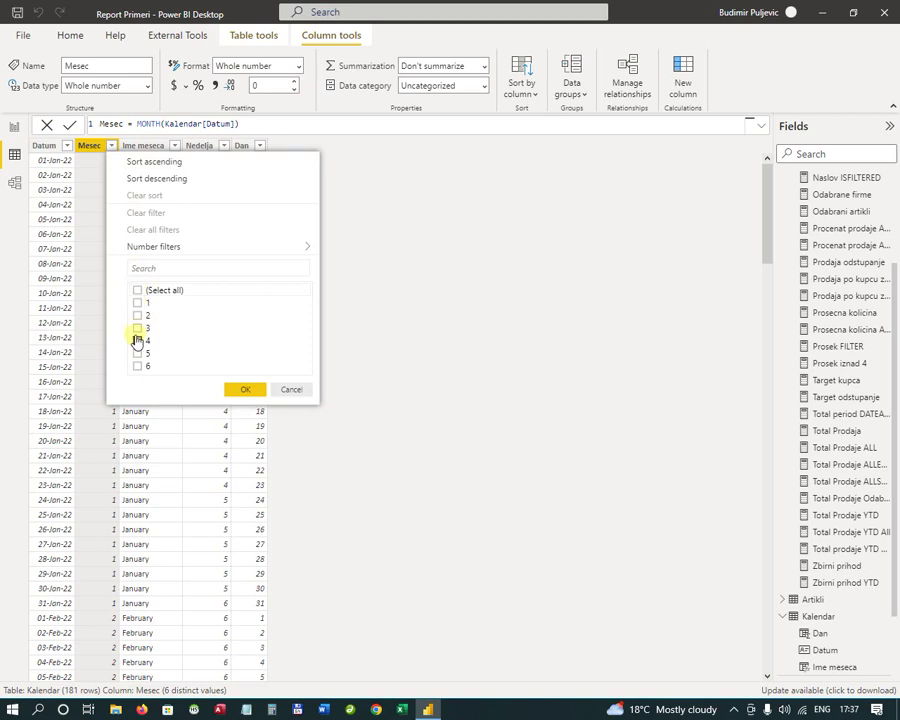
click(137, 328)
click(240, 392)
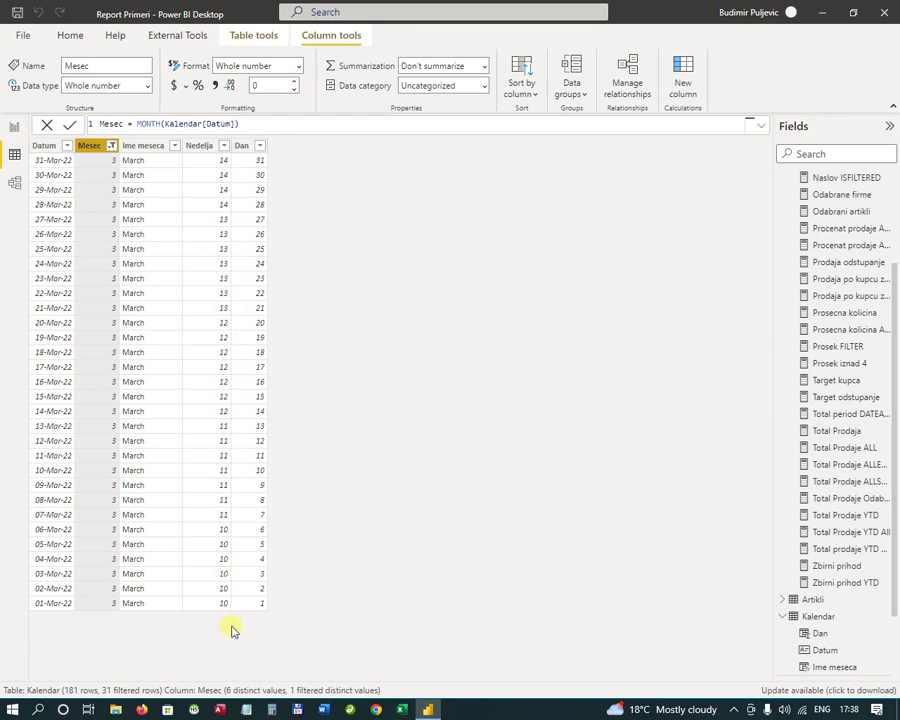
Step: Reselect all months in the Mesec filter of the Kalendar table
click(112, 146)
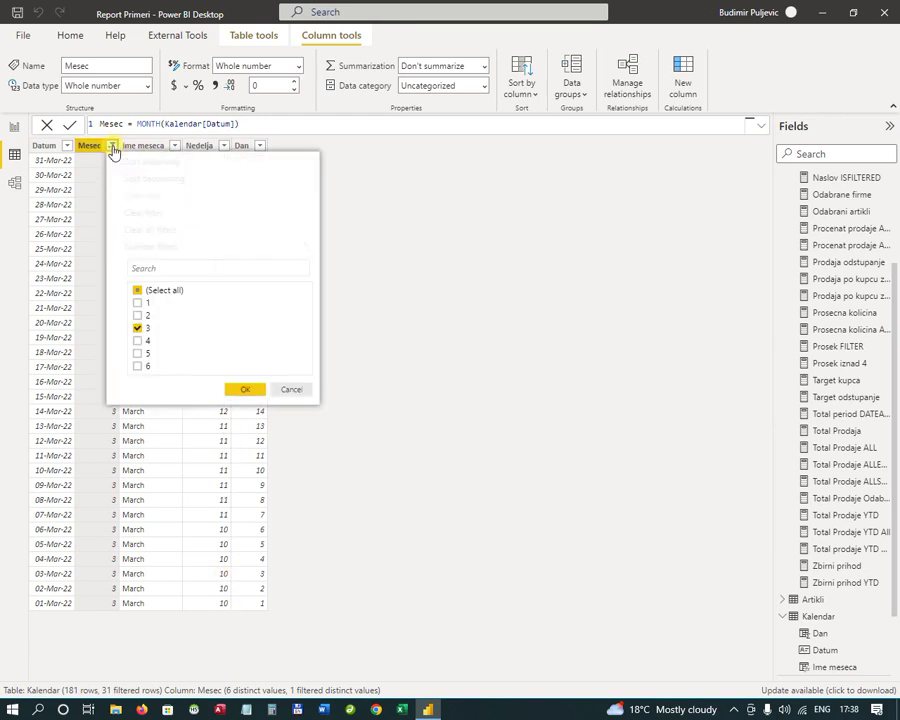
click(137, 291)
click(137, 290)
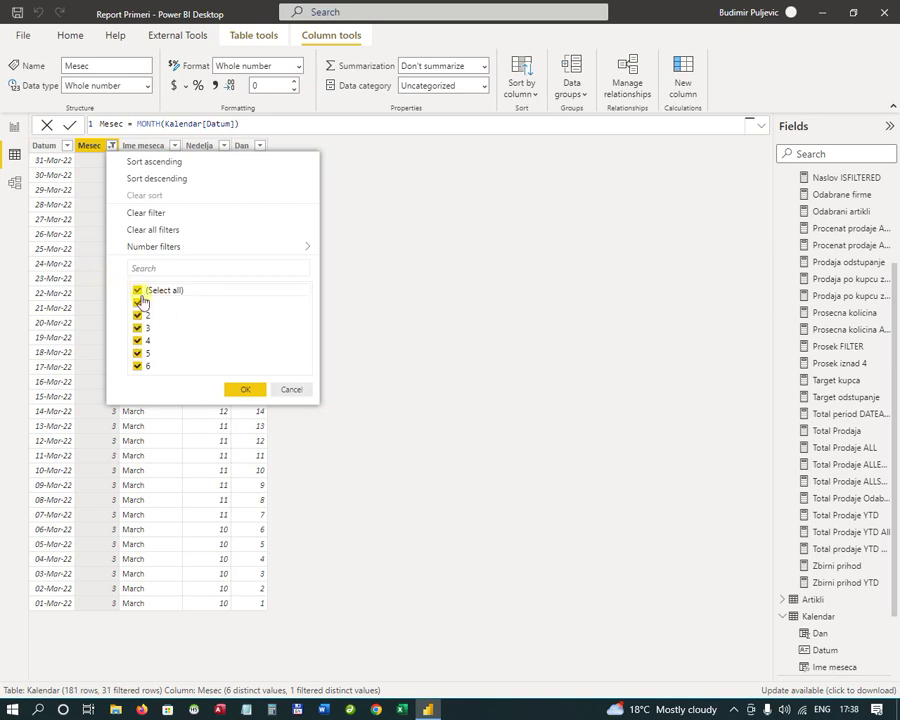
click(244, 389)
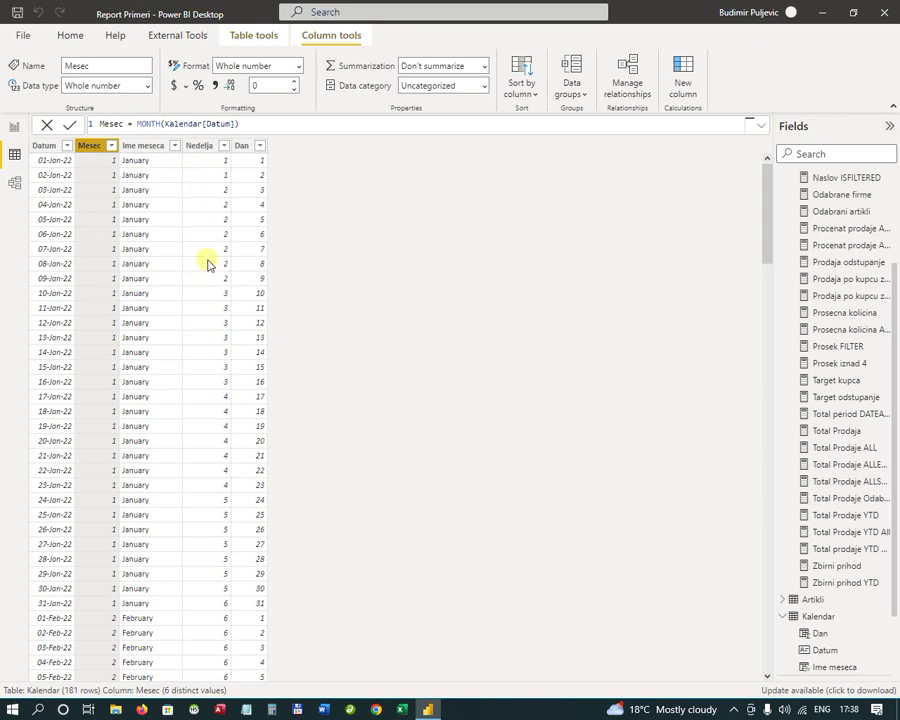
Step: Filter the Nedelja column of the Kalendar table to show only week 5
click(224, 147)
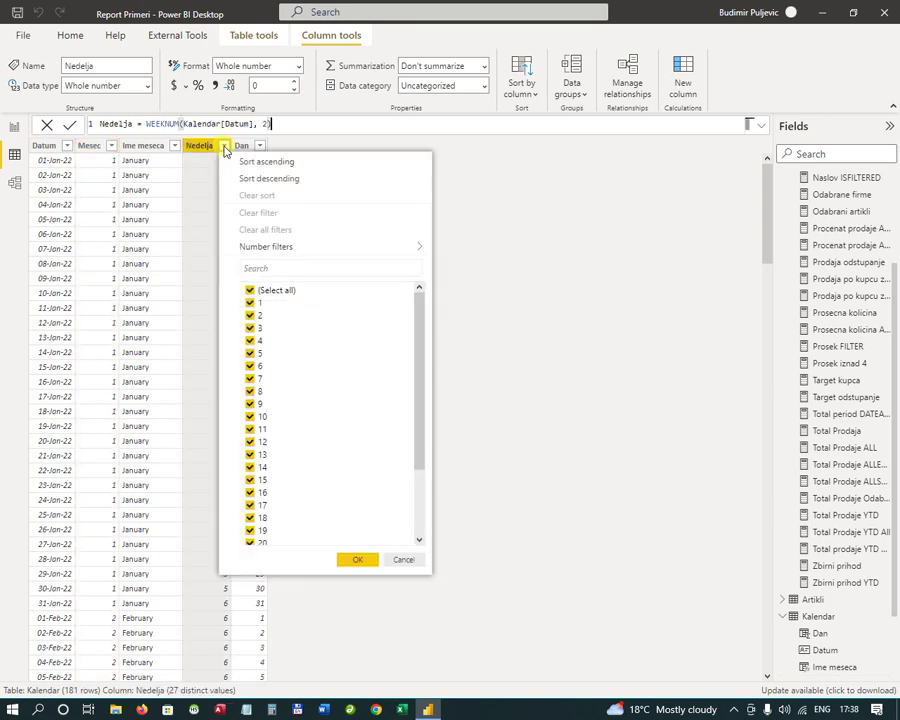
click(250, 290)
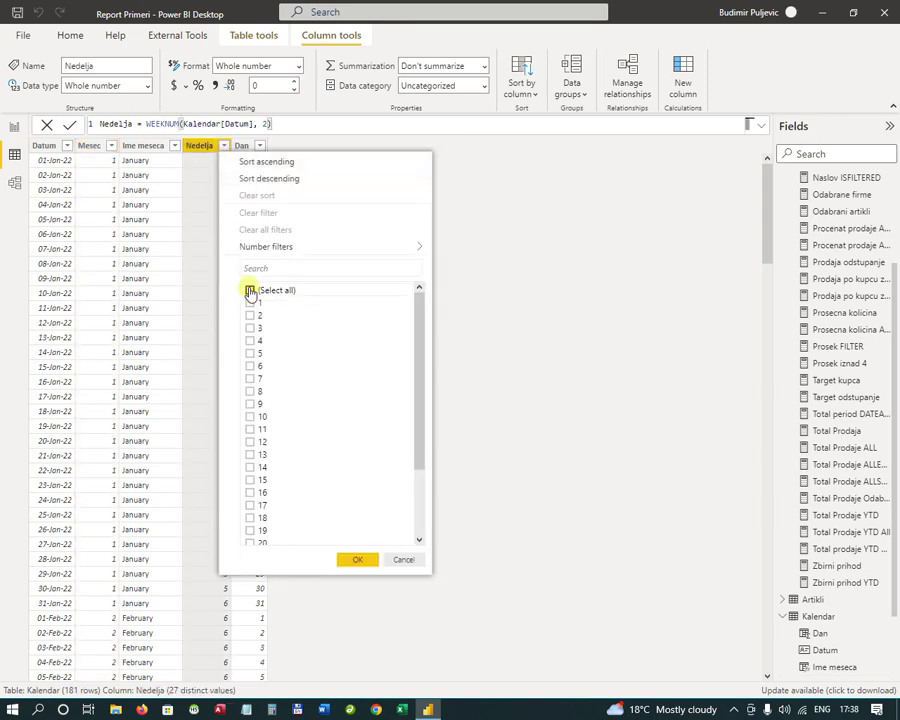
click(250, 354)
click(358, 560)
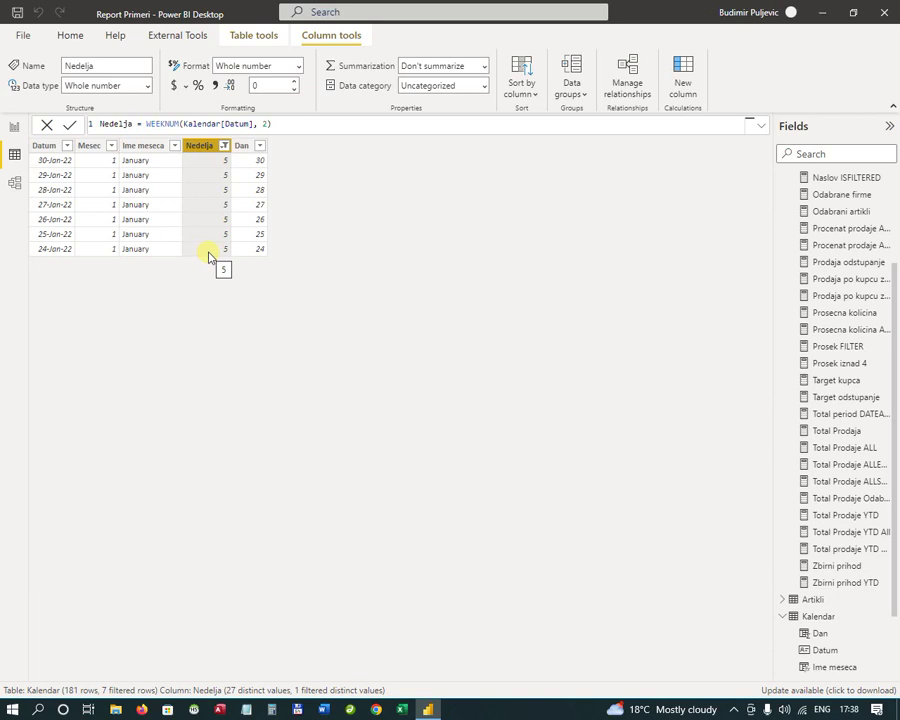
Step: Reselect all weeks in the Nedelja filter of the Kalendar table
click(224, 145)
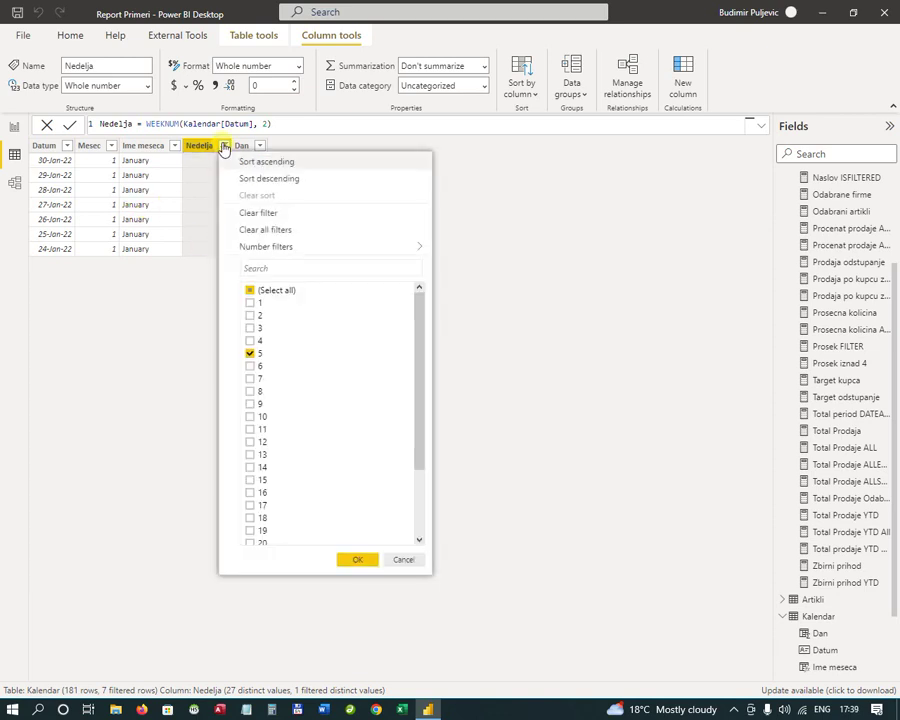
click(250, 291)
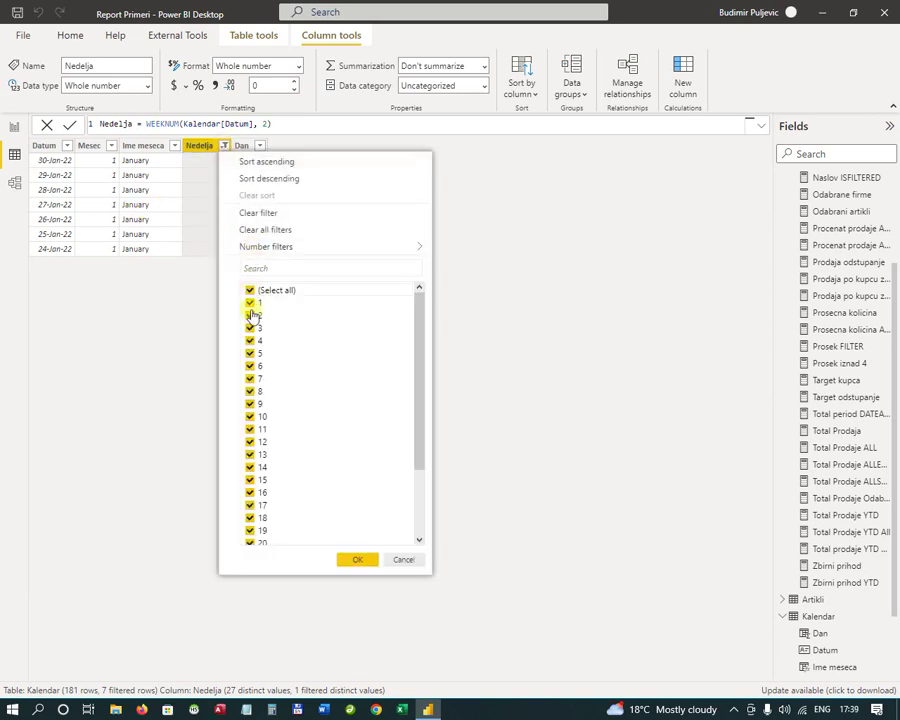
click(358, 560)
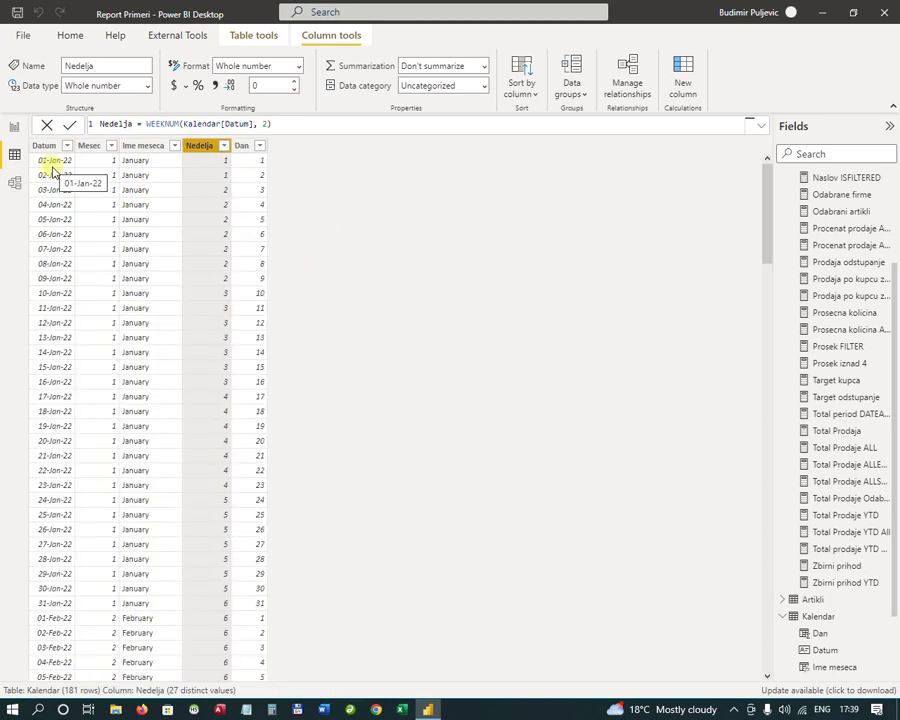
Step: Return to the report view, open the Zbirni prihod YTD formula and start an IF function before CALCULATE
click(14, 127)
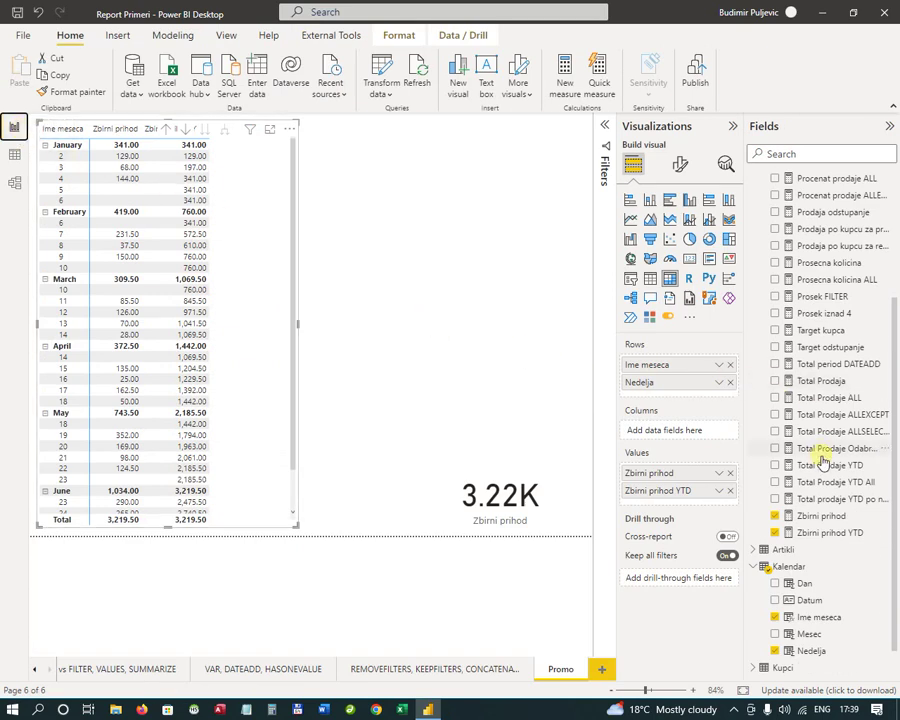
right_click(818, 534)
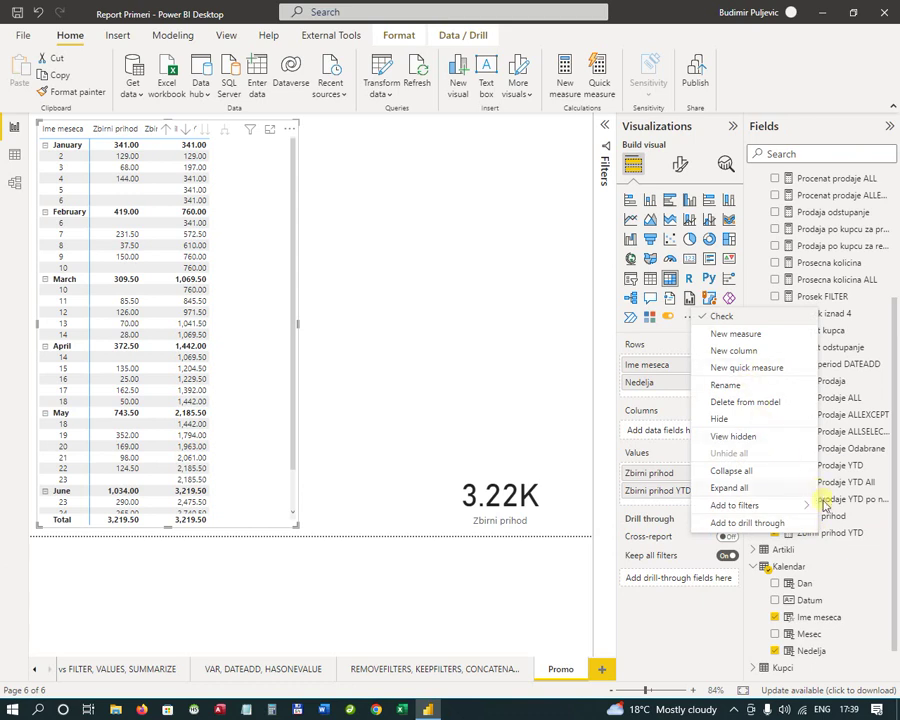
click(830, 537)
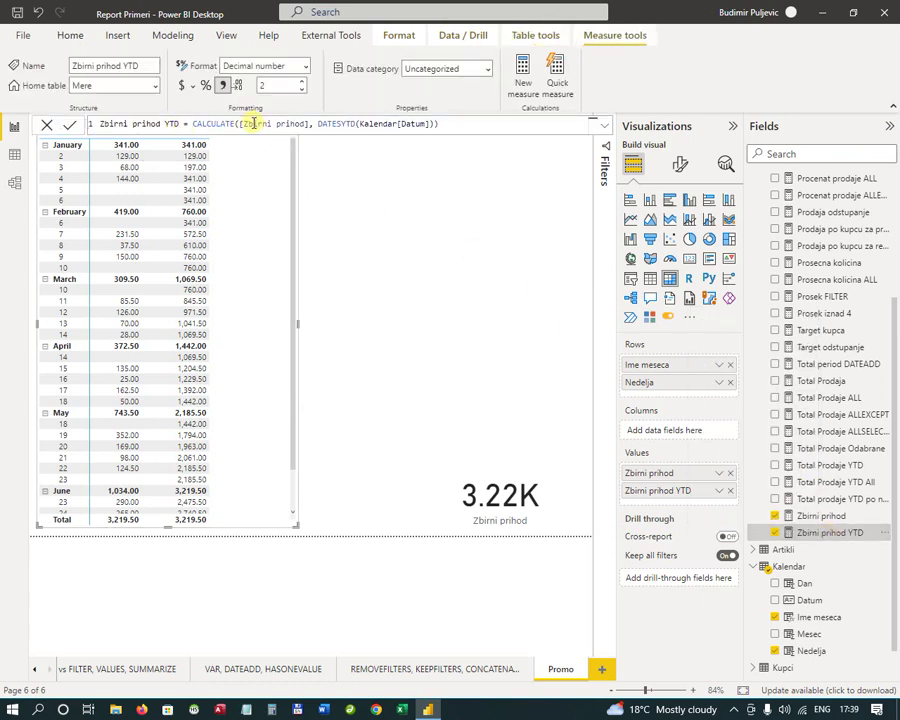
click(206, 126)
key(Delete)
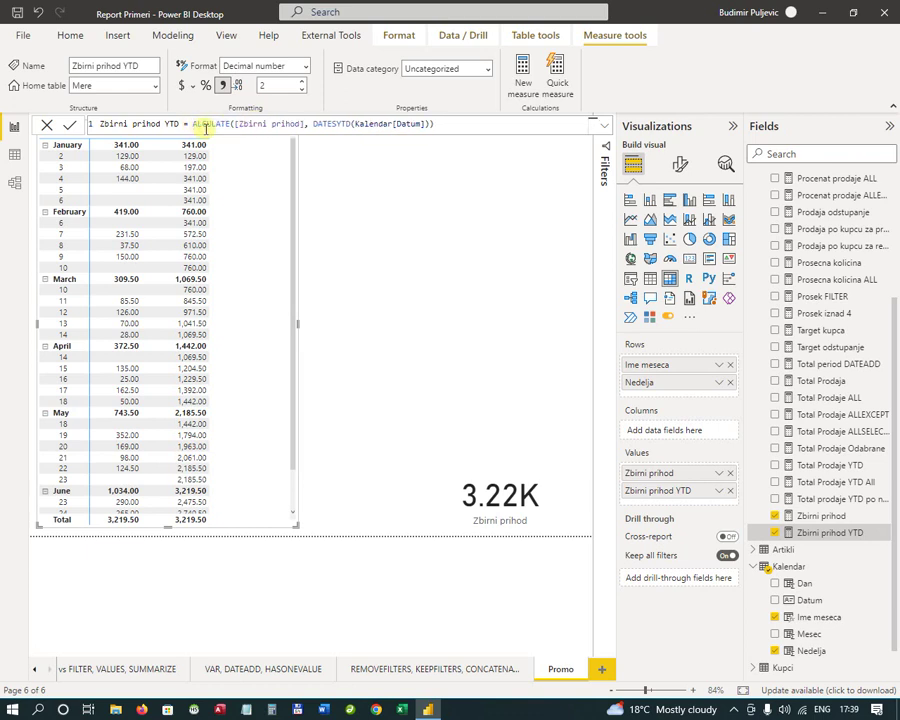
text(C)
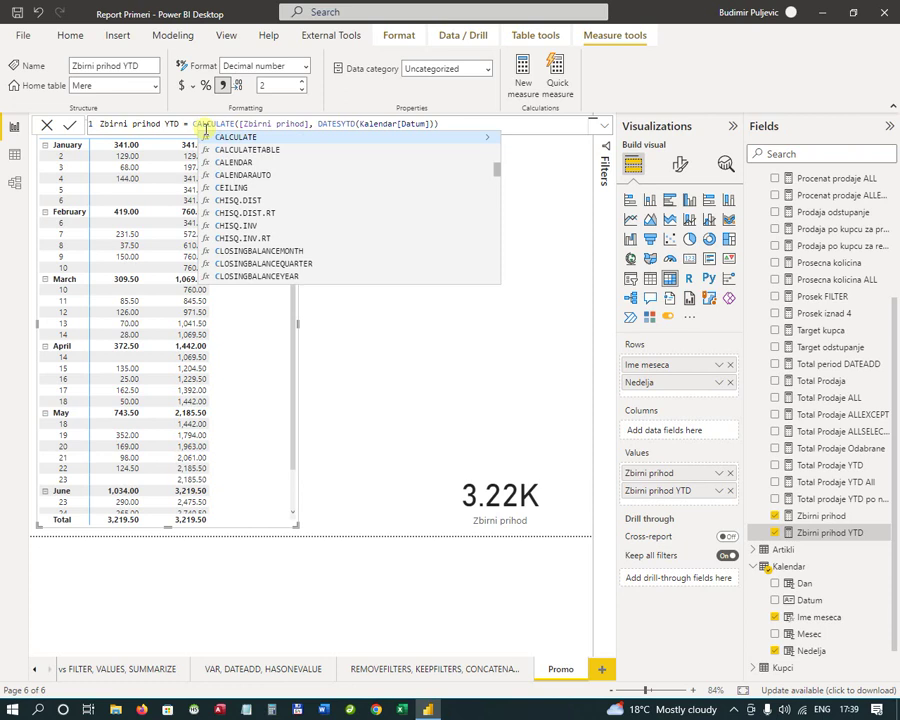
click(205, 126)
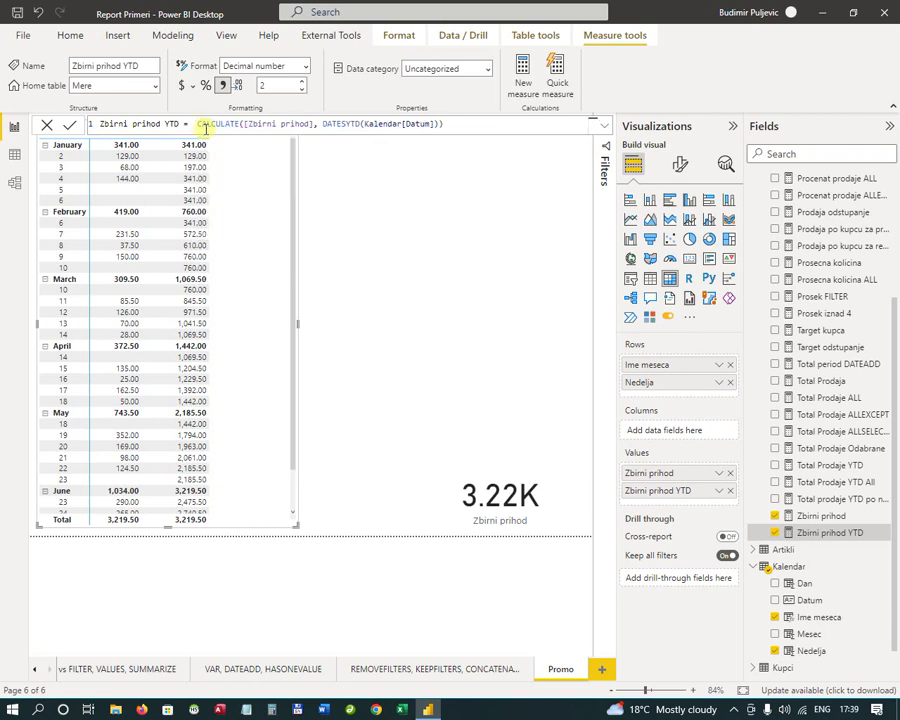
text(IF)
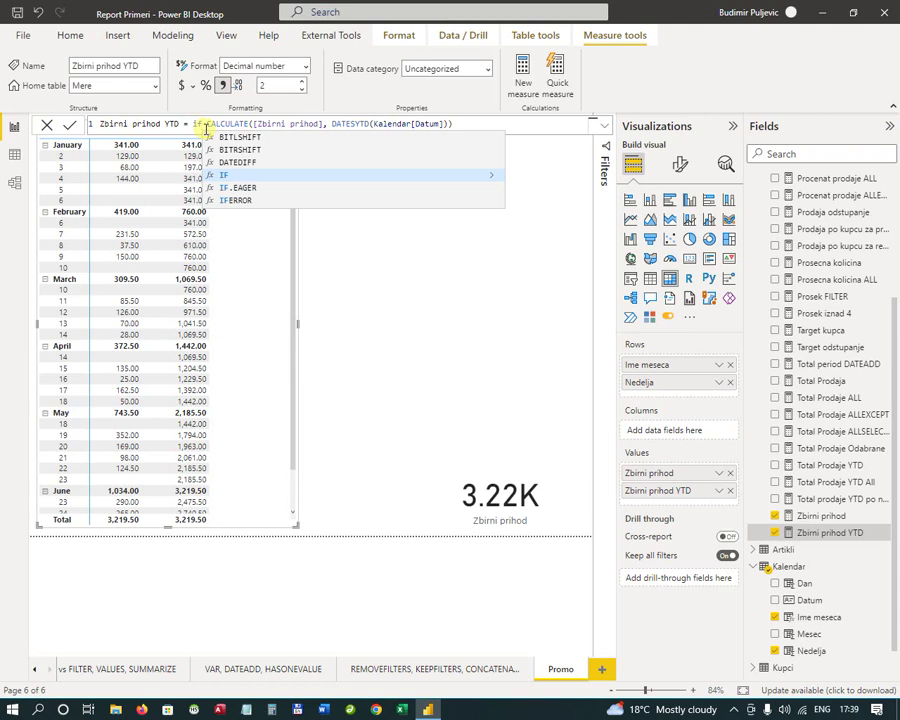
text(()
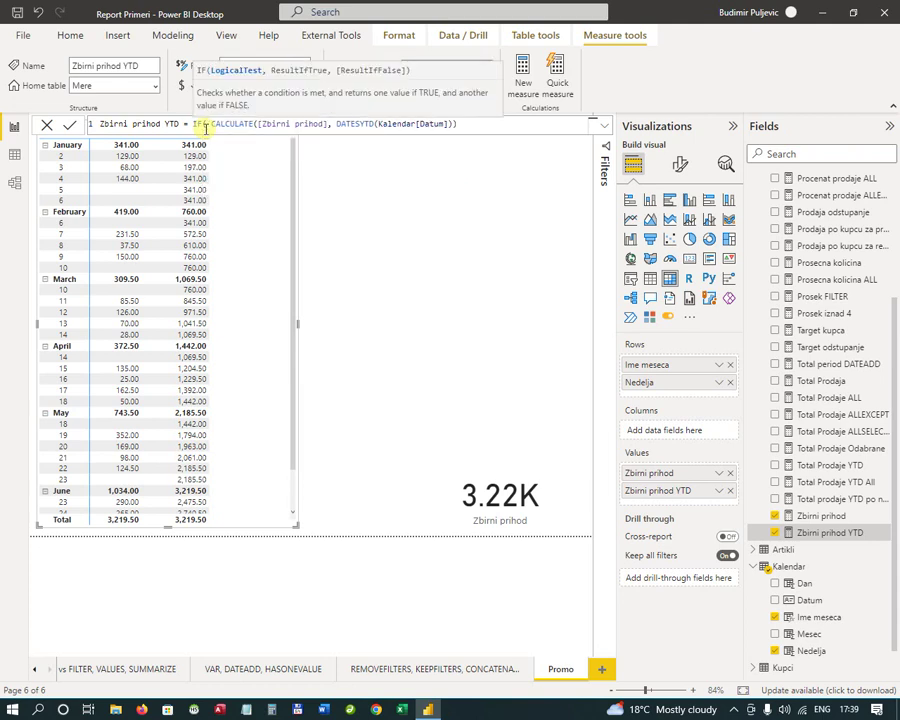
Step: Enter HASONEVALUE(Kalendar[Nedelja]) as the logical test of the IF function, followed by a comma before CALCULATE
text(has)
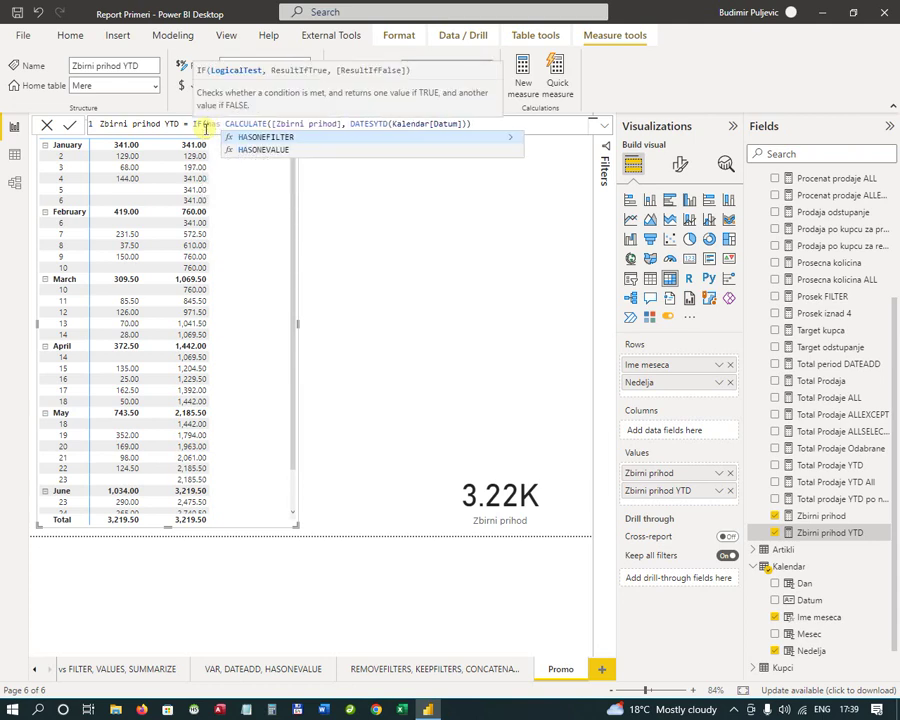
key(Down)
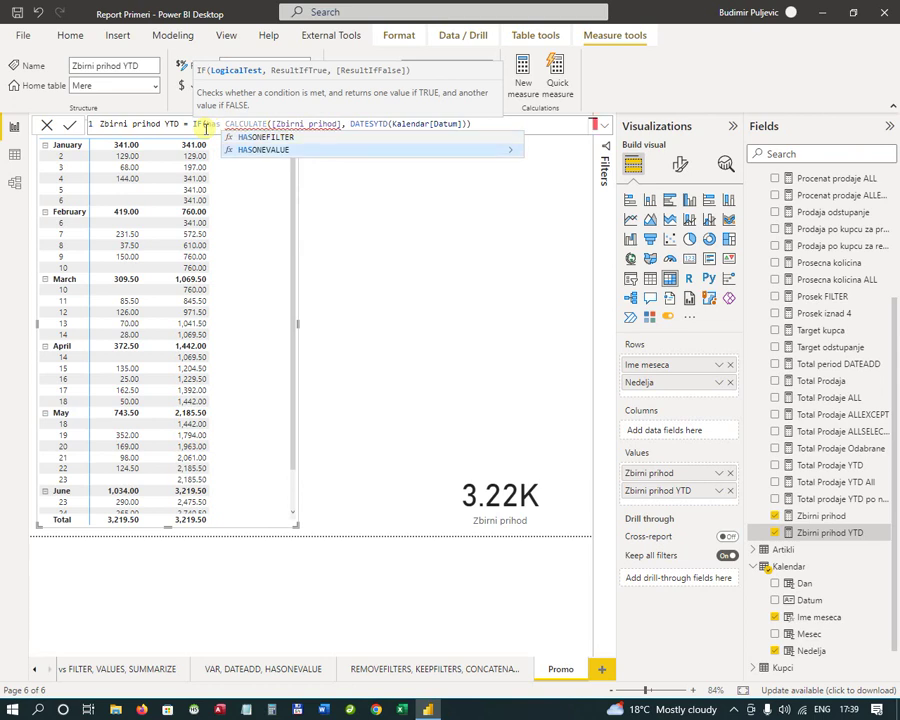
key(Tab)
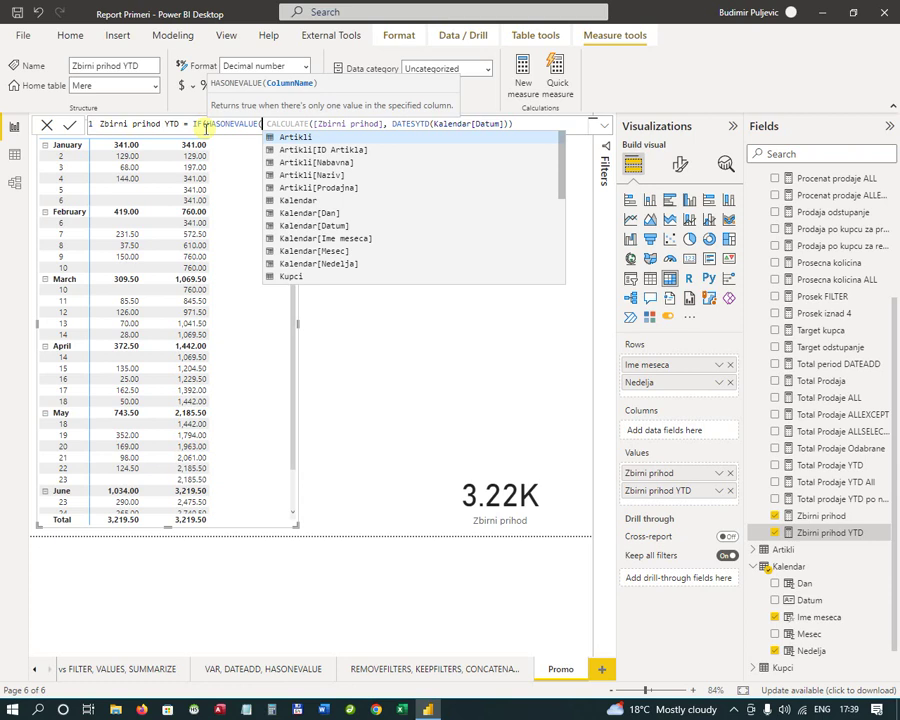
text(nedelja)
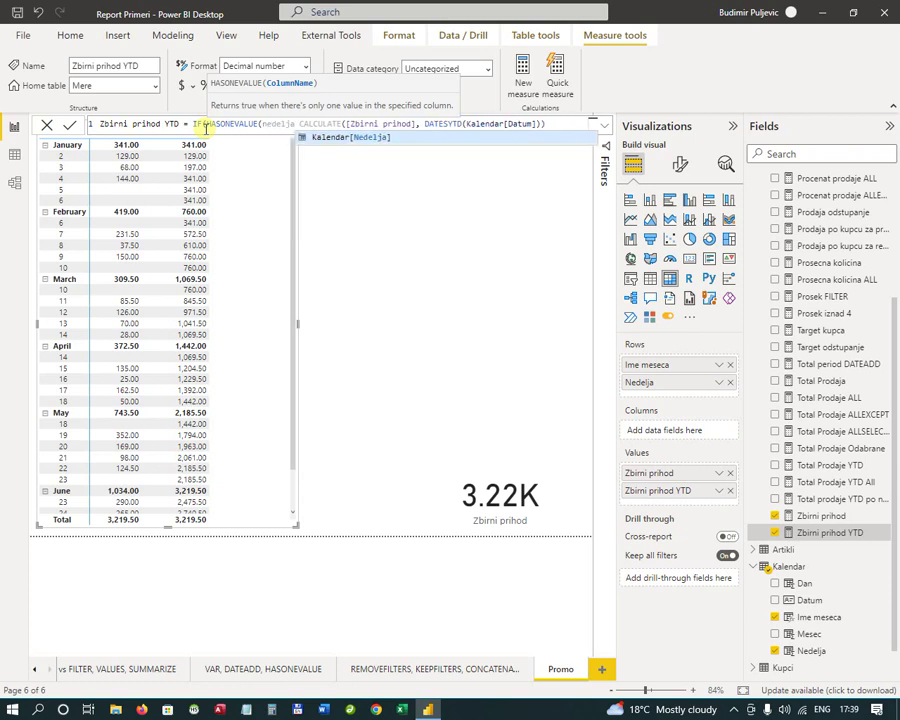
key(Tab)
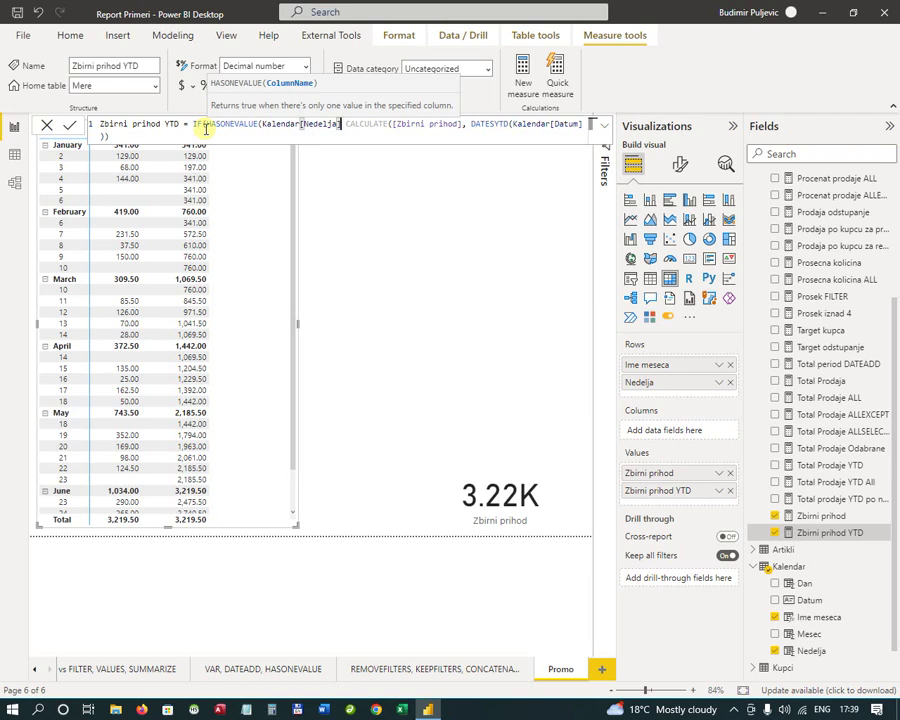
text())
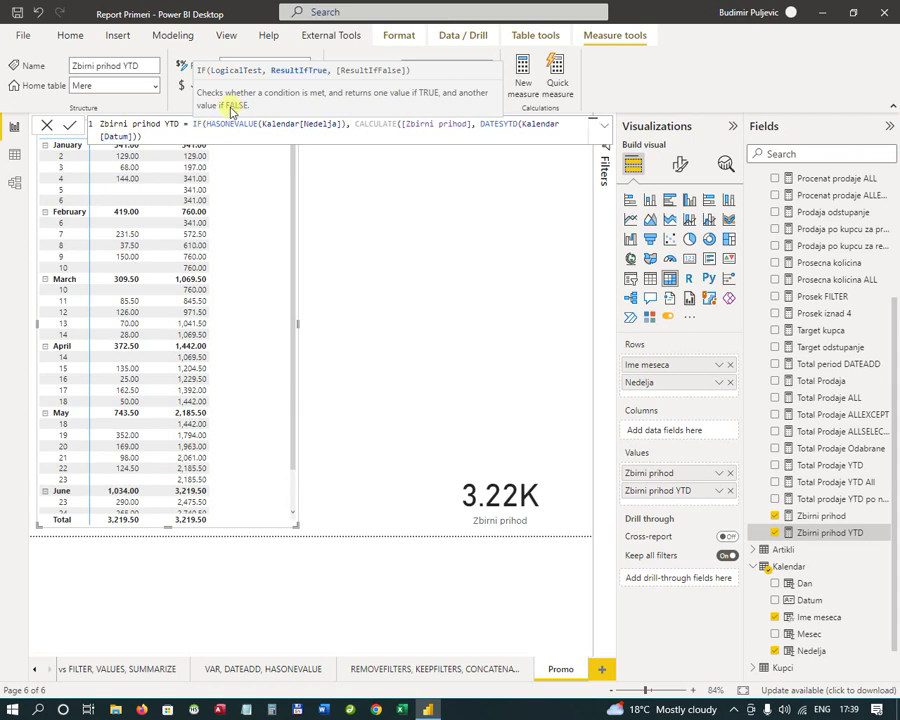
Step: Close the CALCULATE expression, add BLANK() as the IF function's false result, and commit the Zbirni prihod YTD formula
text(,)
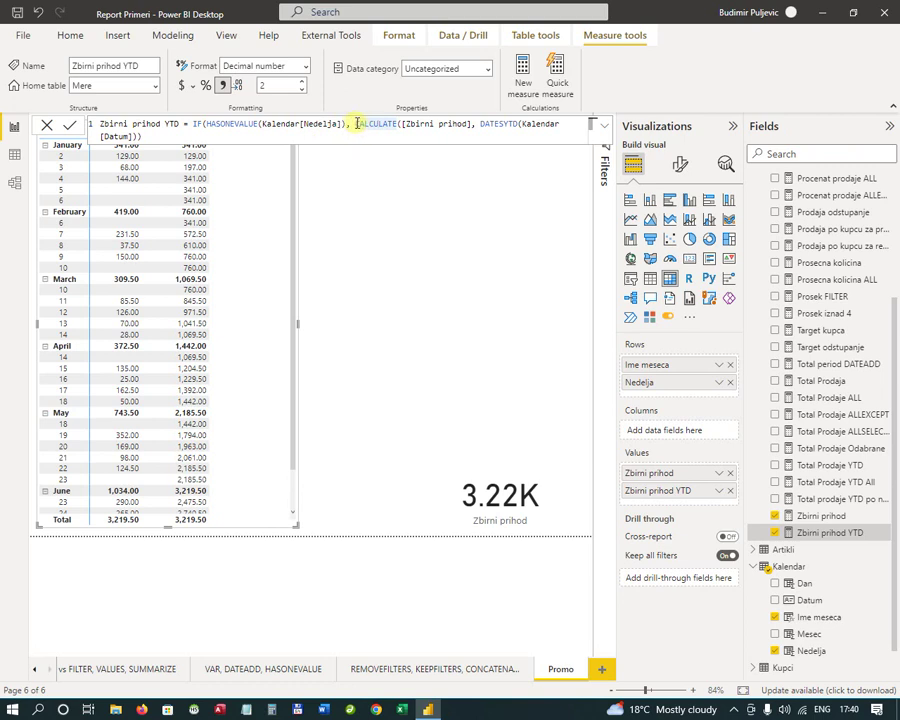
click(138, 136)
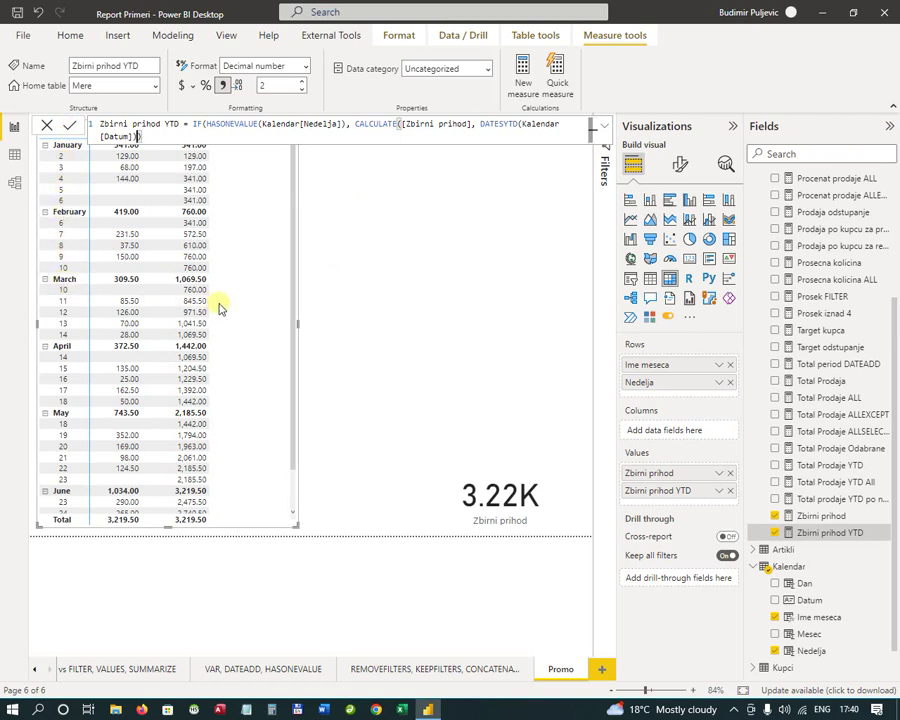
text(, )
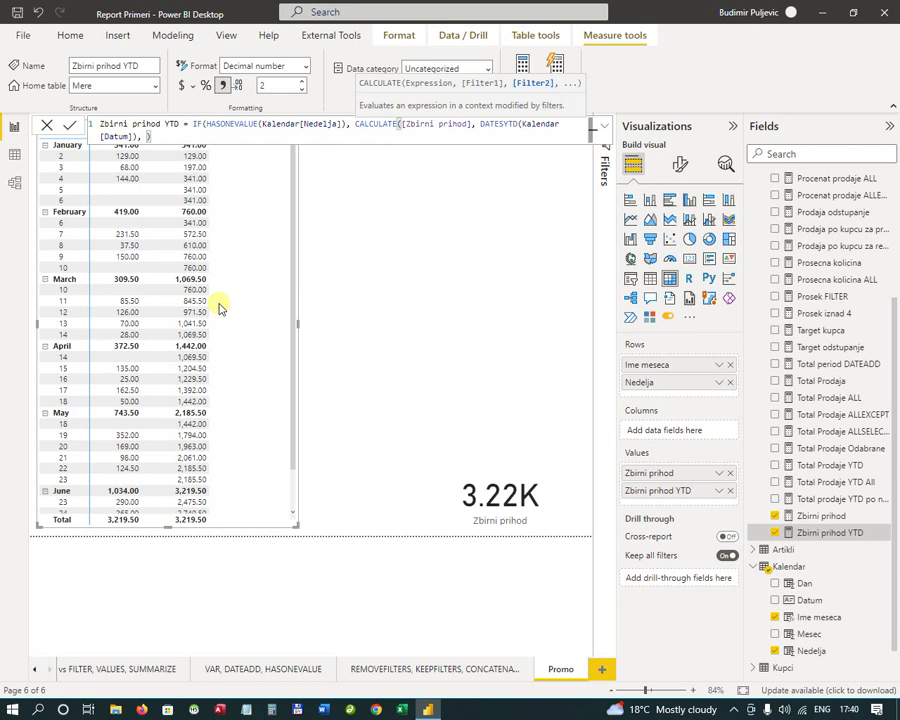
text(blank)
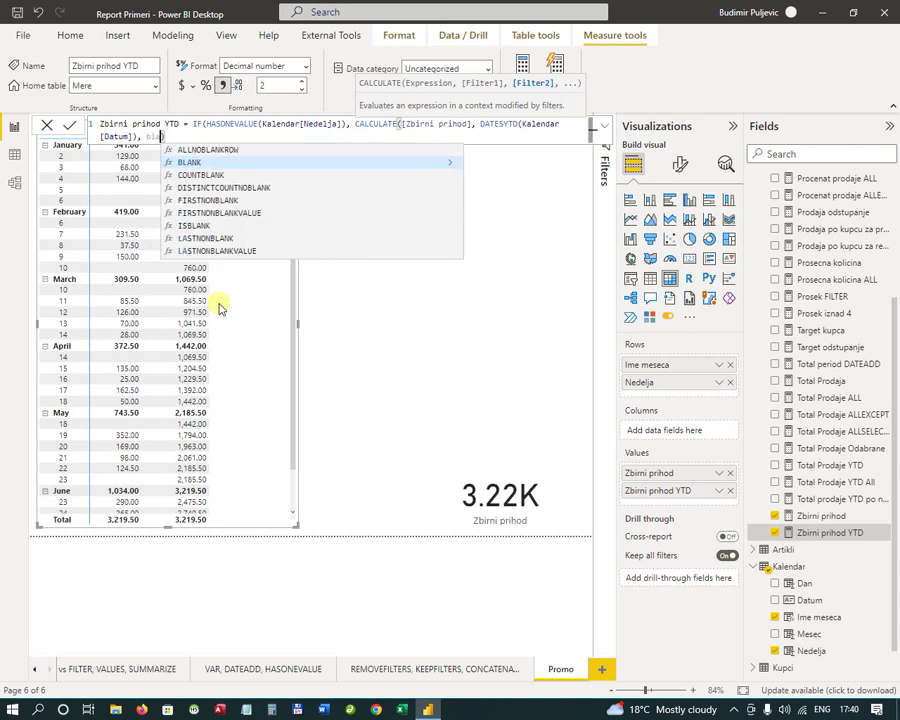
text(()
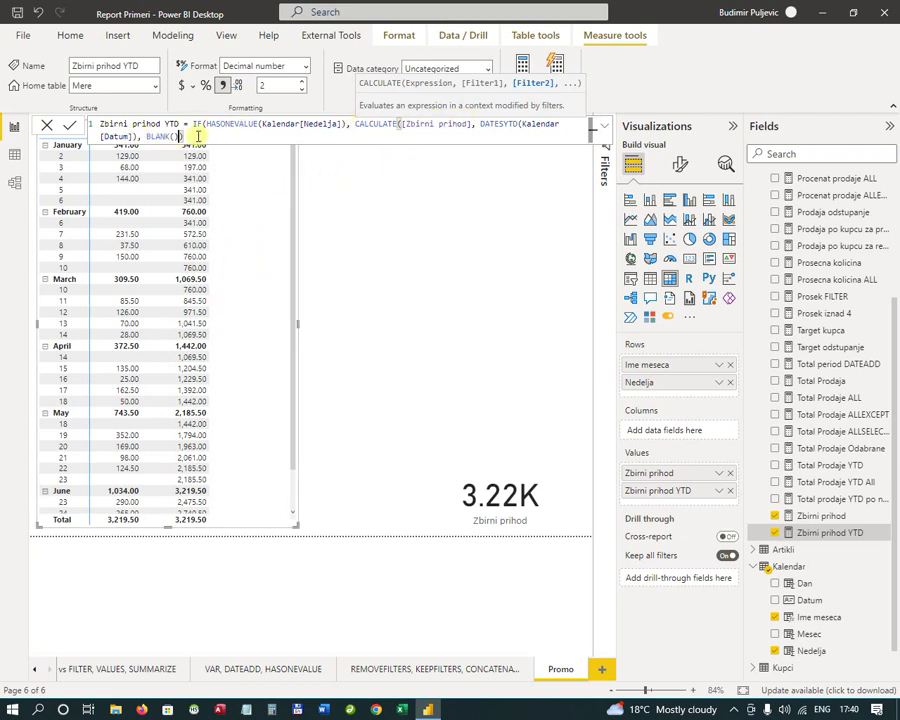
click(140, 136)
click(136, 136)
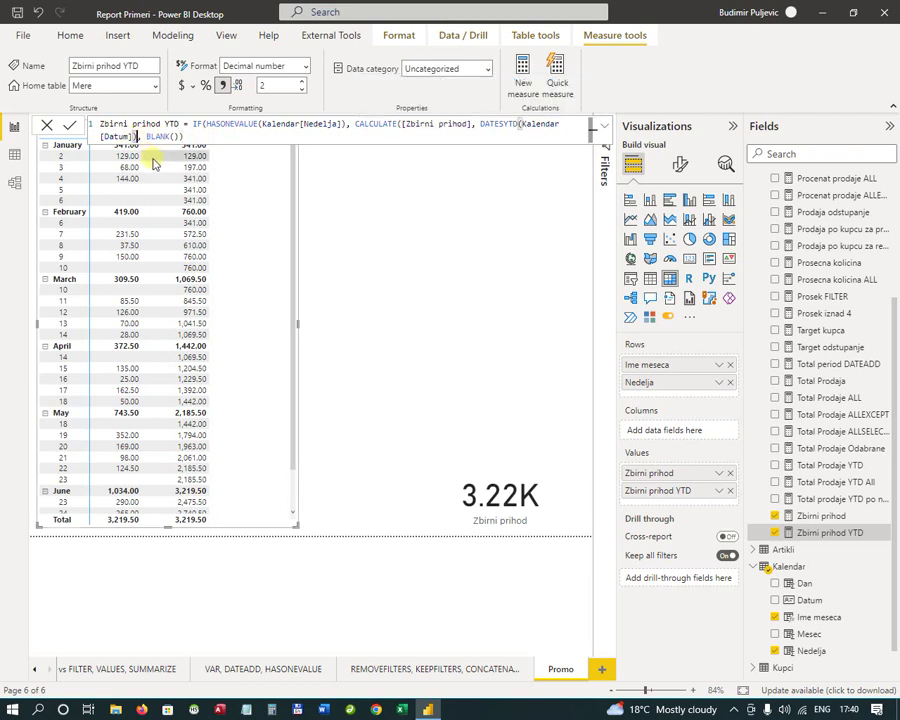
text())
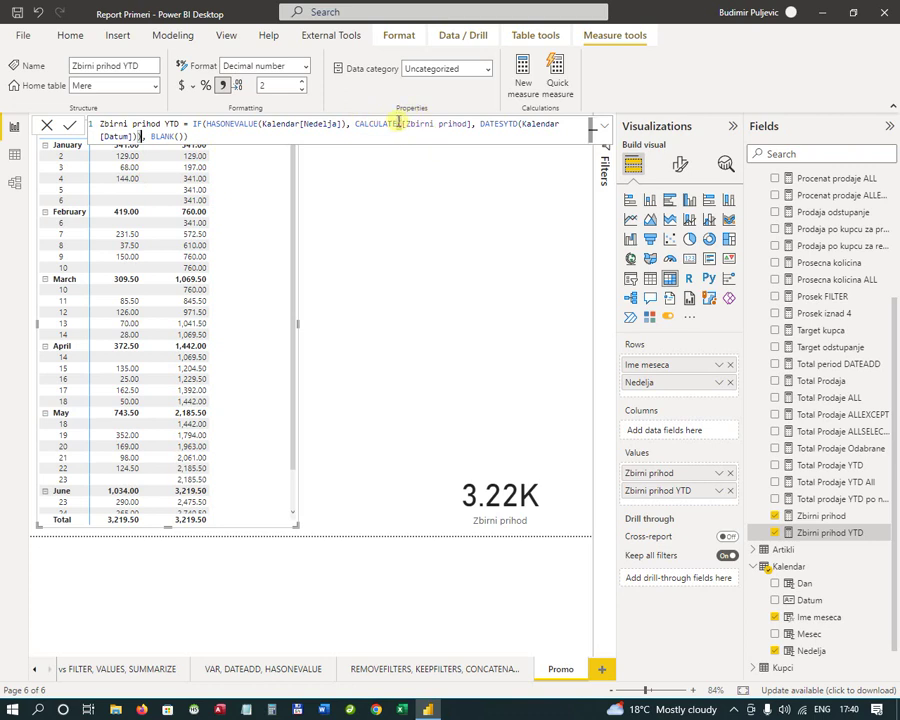
click(185, 135)
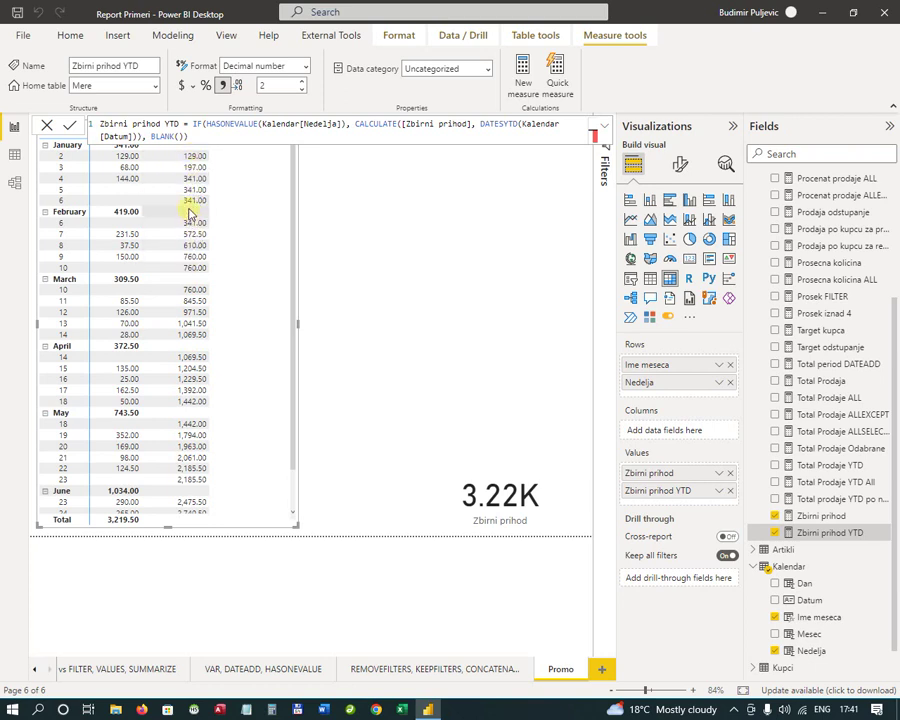
click(357, 216)
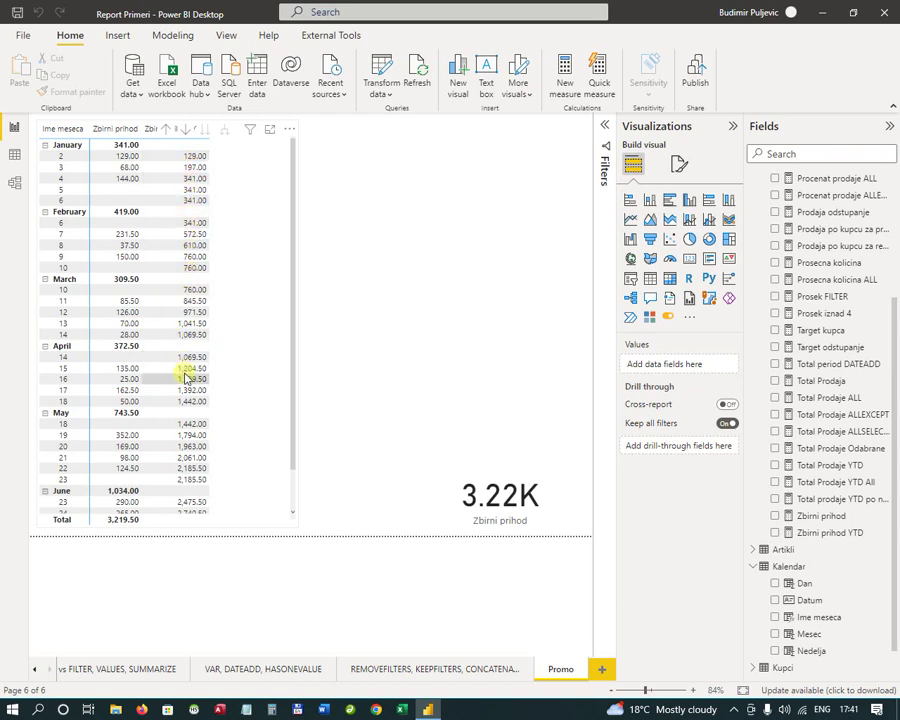
Step: Turn on data bars for the Zbirni prihod YTD series in the matrix and widen the matrix slightly
click(280, 250)
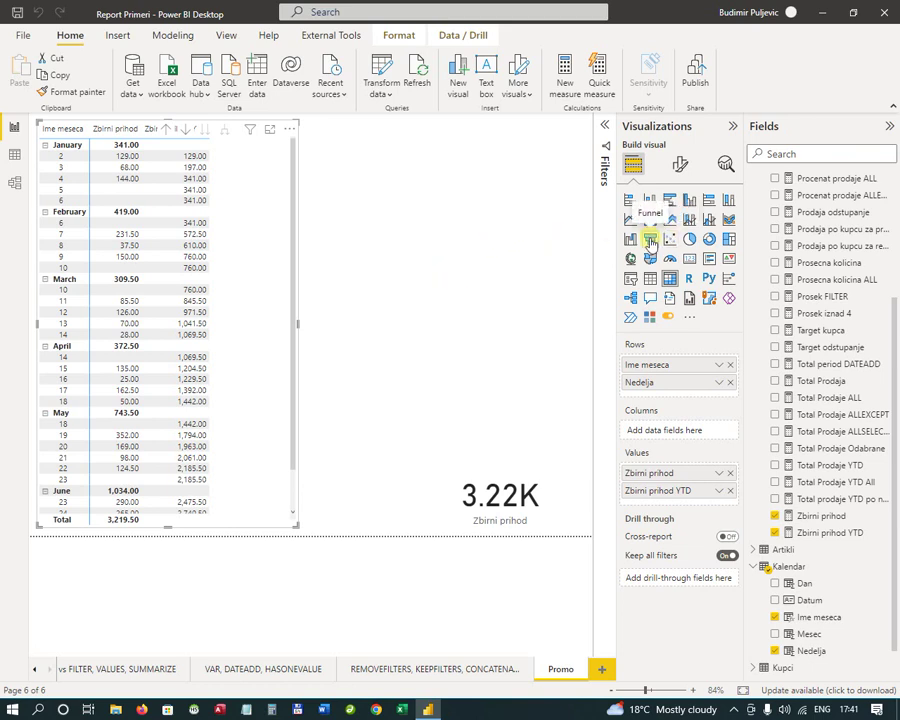
click(681, 166)
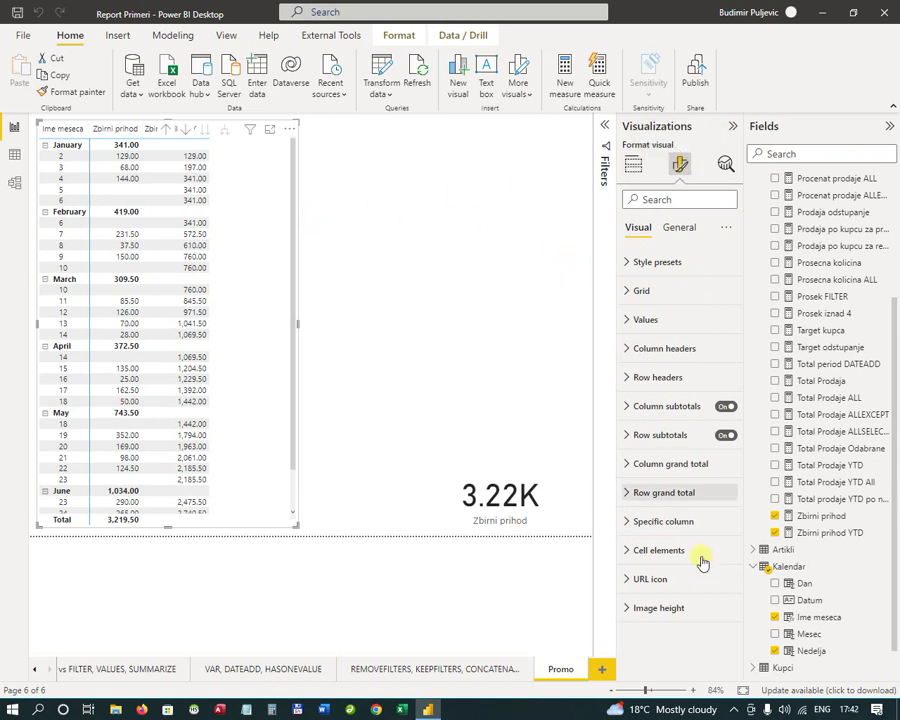
click(628, 551)
scroll(683, 595, down, 4)
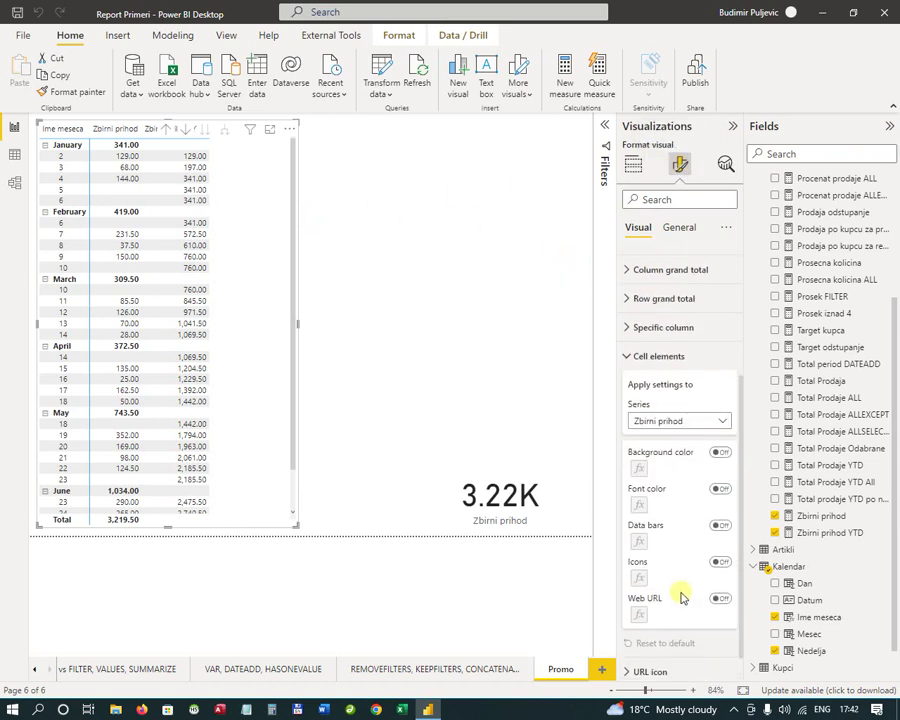
click(725, 423)
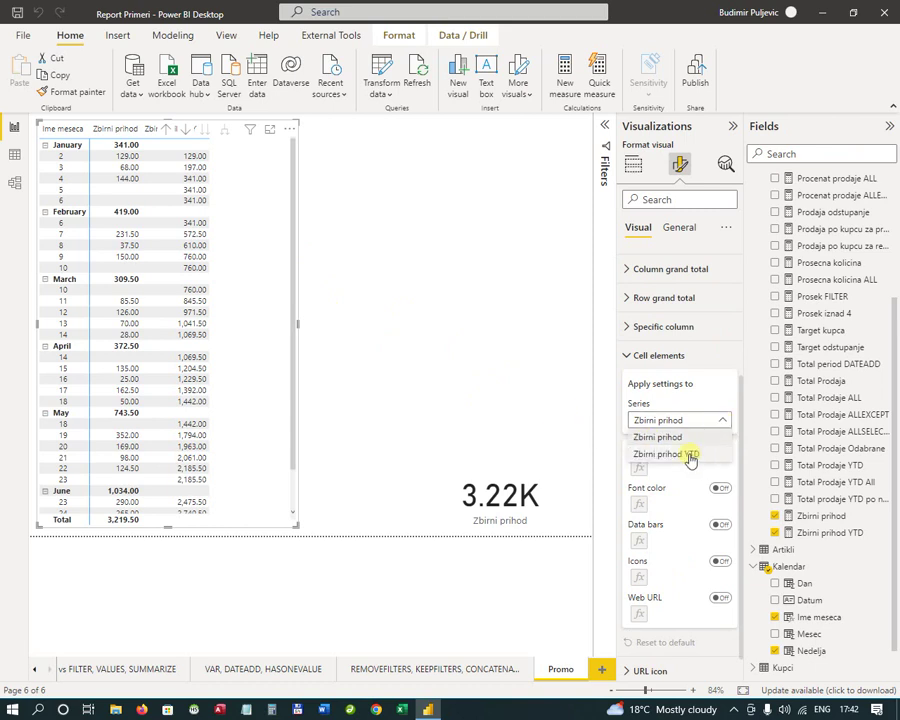
click(690, 456)
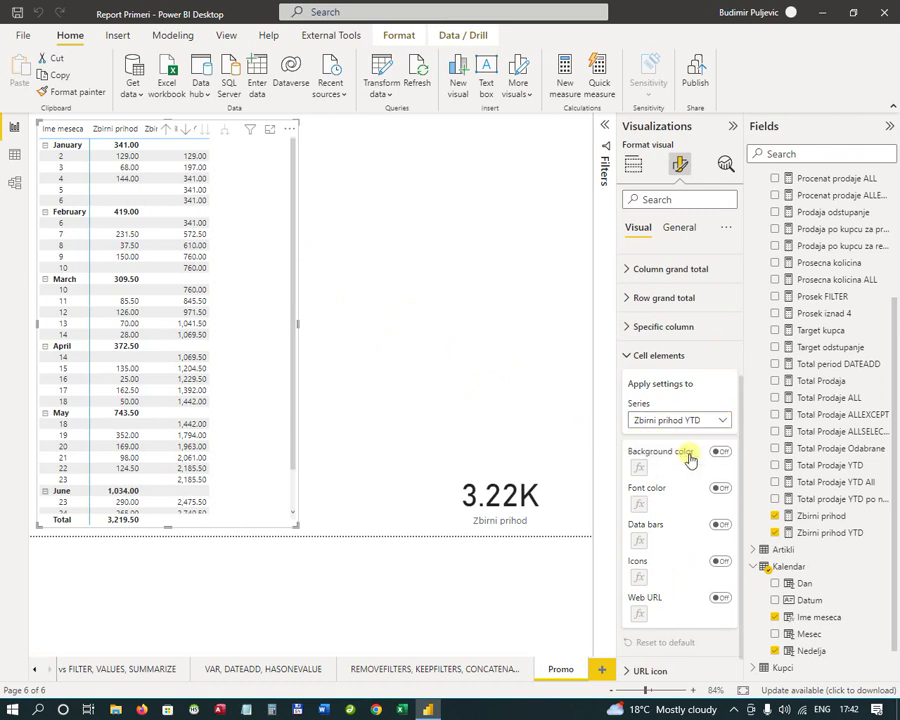
click(720, 526)
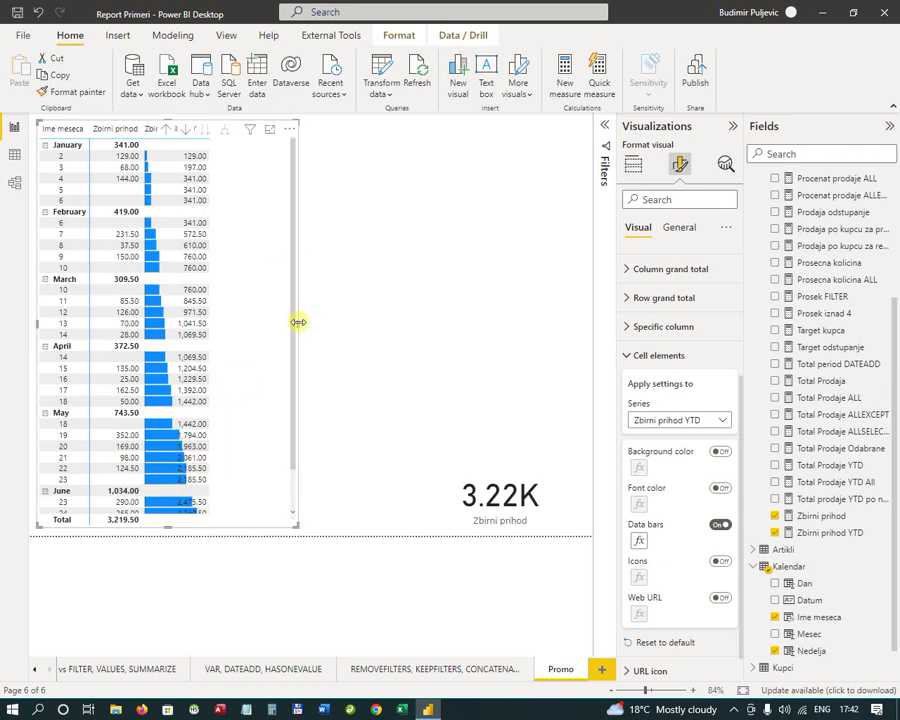
drag(298, 322, 308, 326)
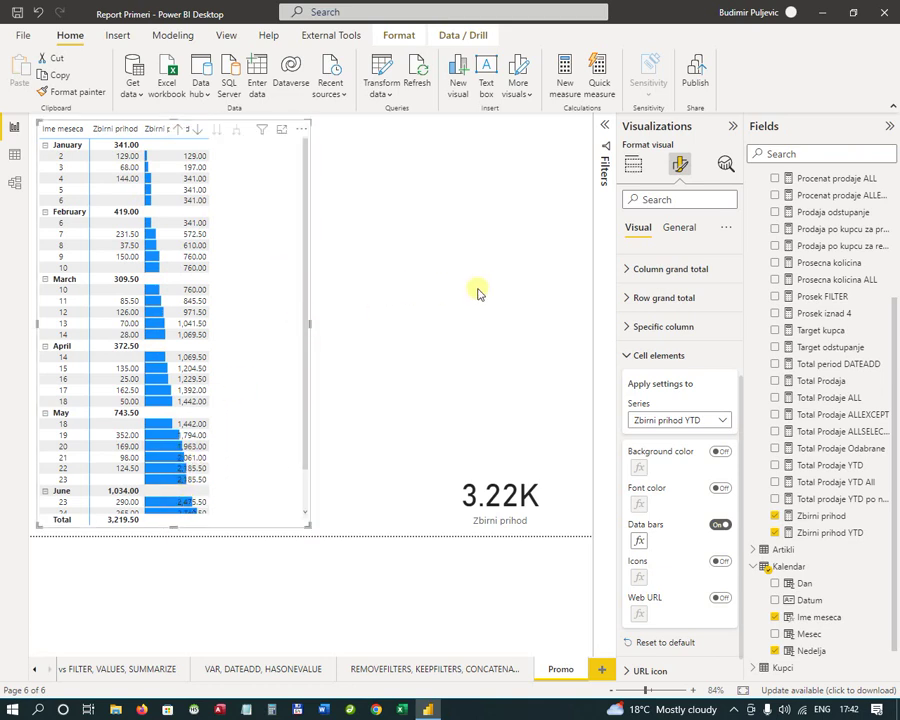
Step: Add a slicer to the Promo page, shrink it to a small box and place it beside the matrix
click(477, 293)
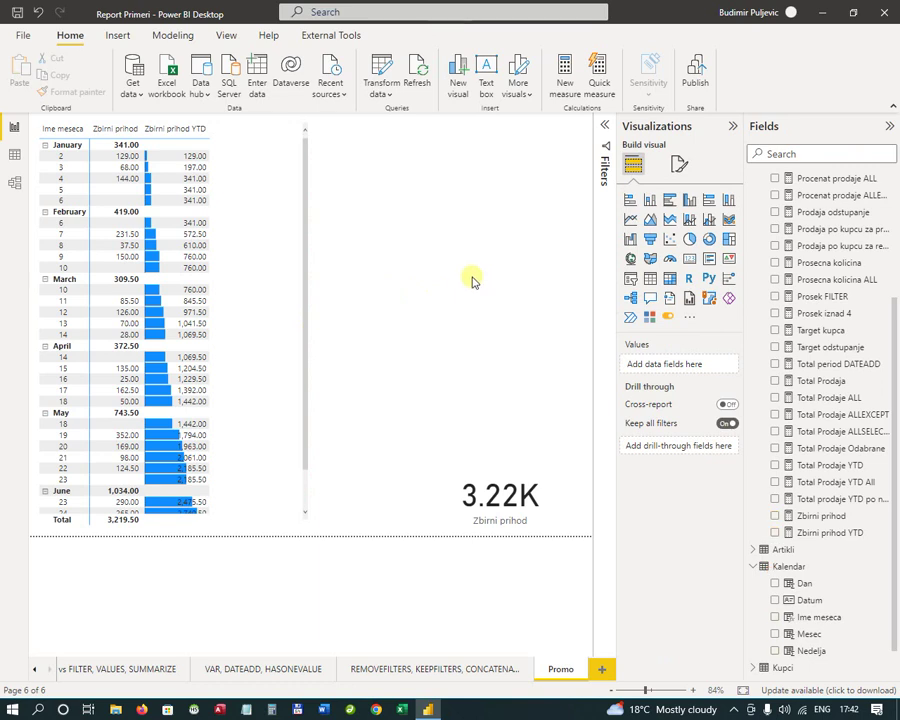
click(630, 280)
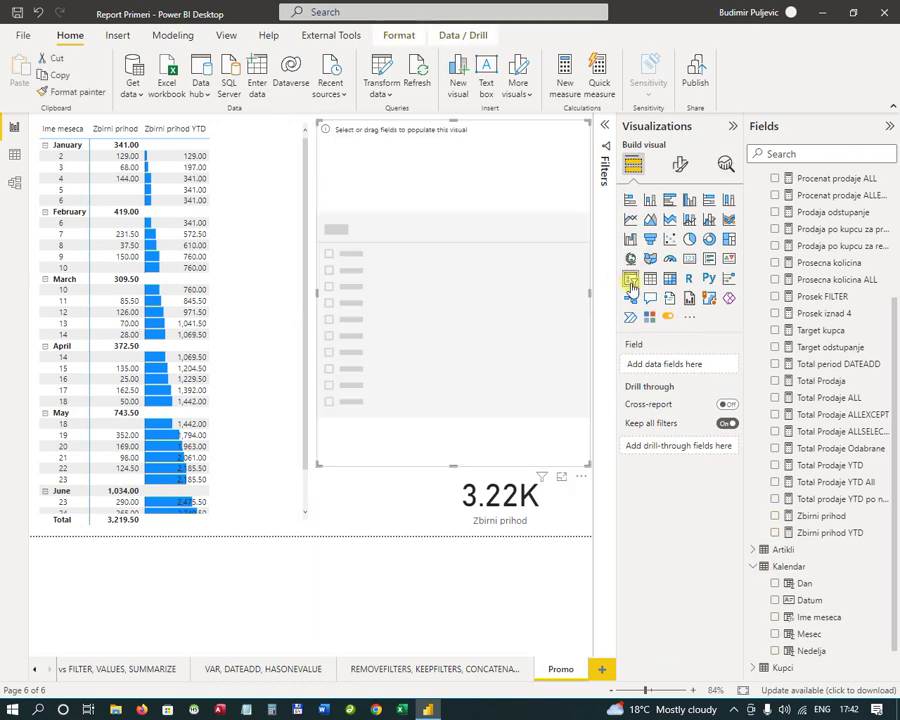
drag(453, 465, 470, 250)
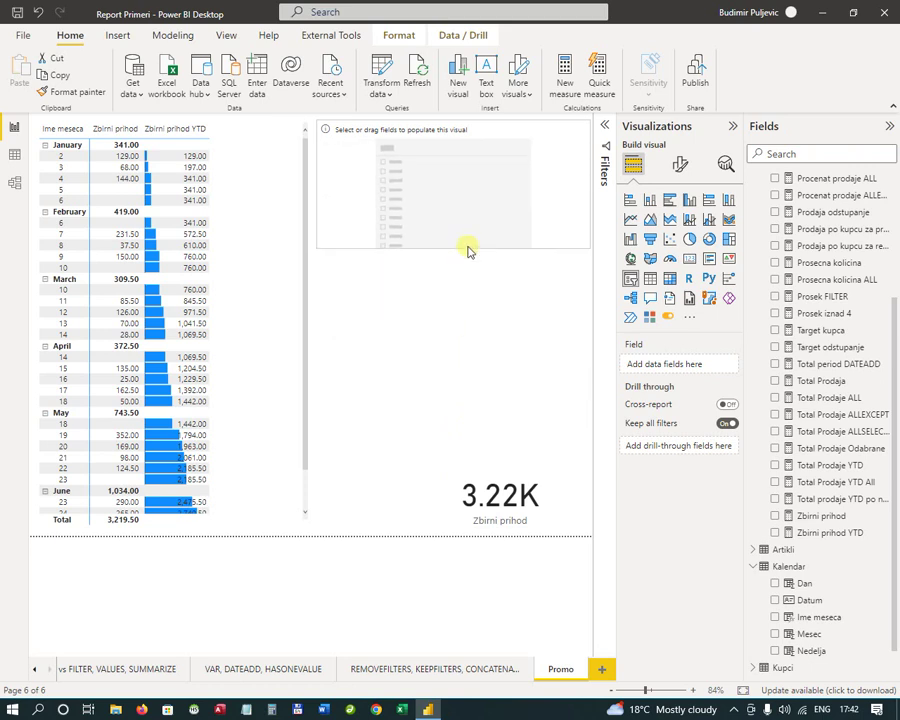
drag(590, 182, 458, 172)
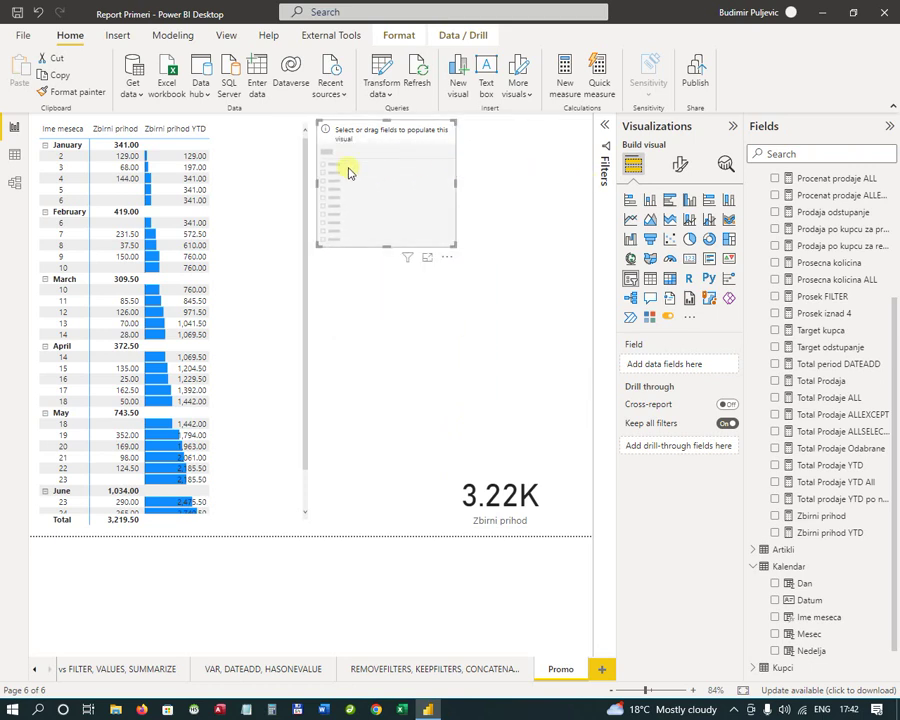
drag(317, 181, 358, 172)
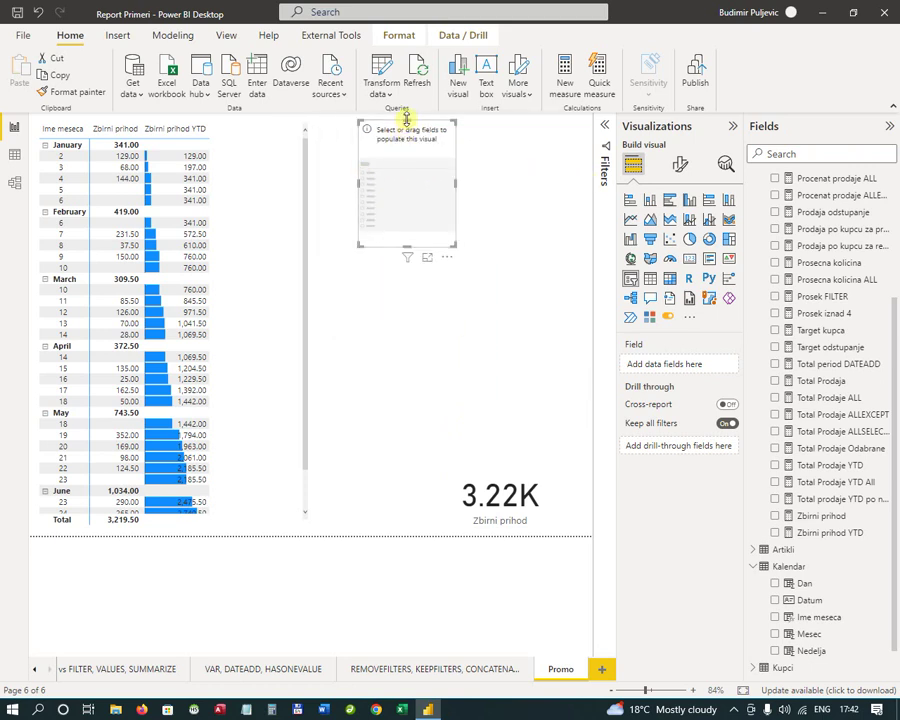
drag(407, 121, 458, 177)
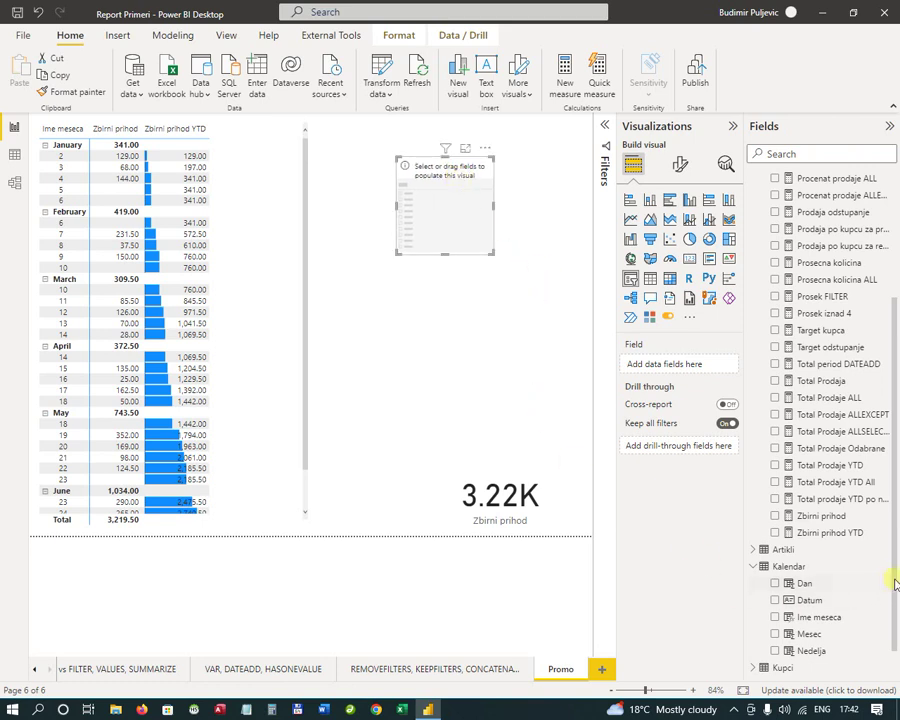
Step: Assign the Region field of the Prodavnice table to the slicer and reduce its height to fit the list
scroll(895, 630, down, 1)
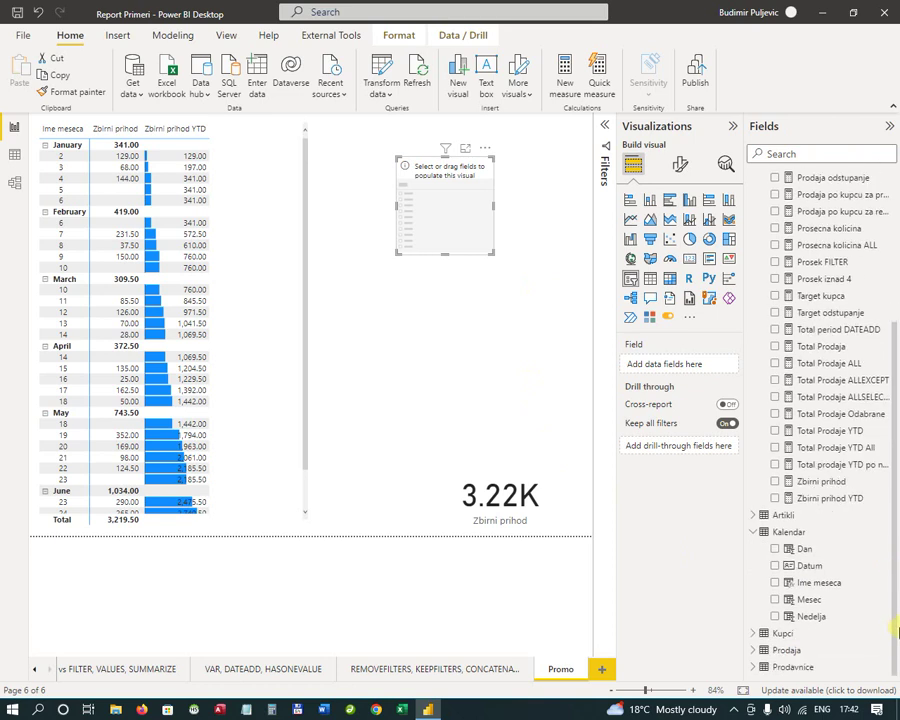
click(755, 672)
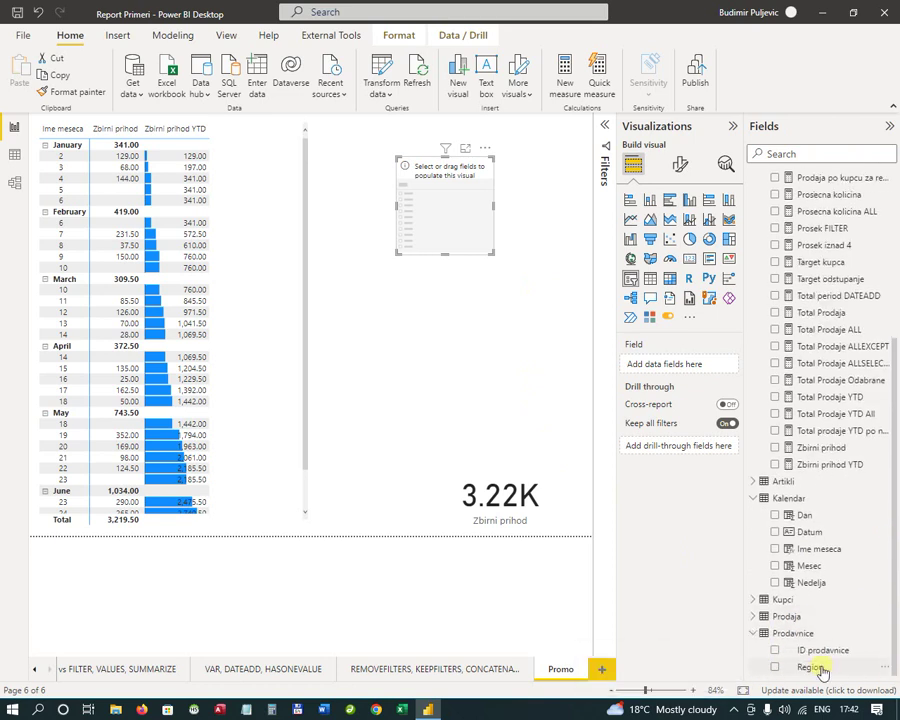
drag(810, 672, 685, 370)
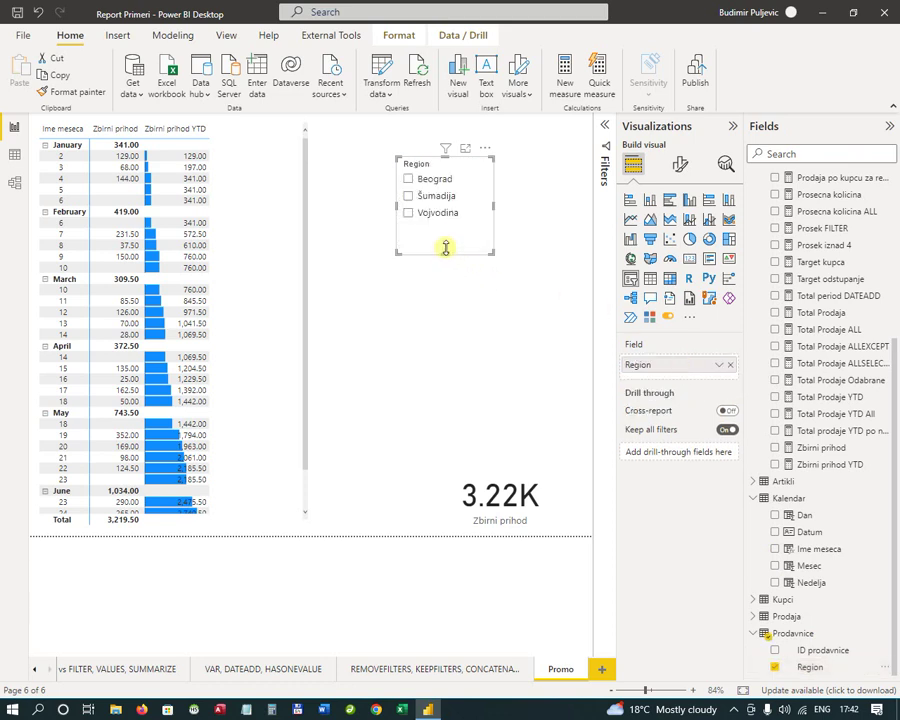
drag(446, 250, 446, 231)
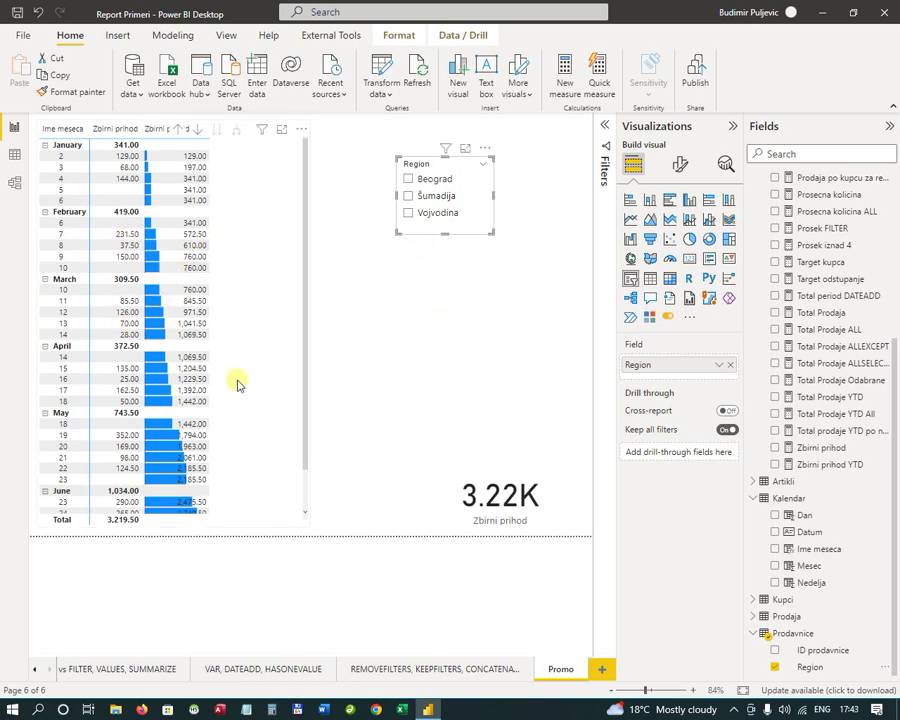
Step: Filter the page to Beograd and compare the matrix's weekly YTD values through week 27 with the Zbirni prihod total
click(407, 179)
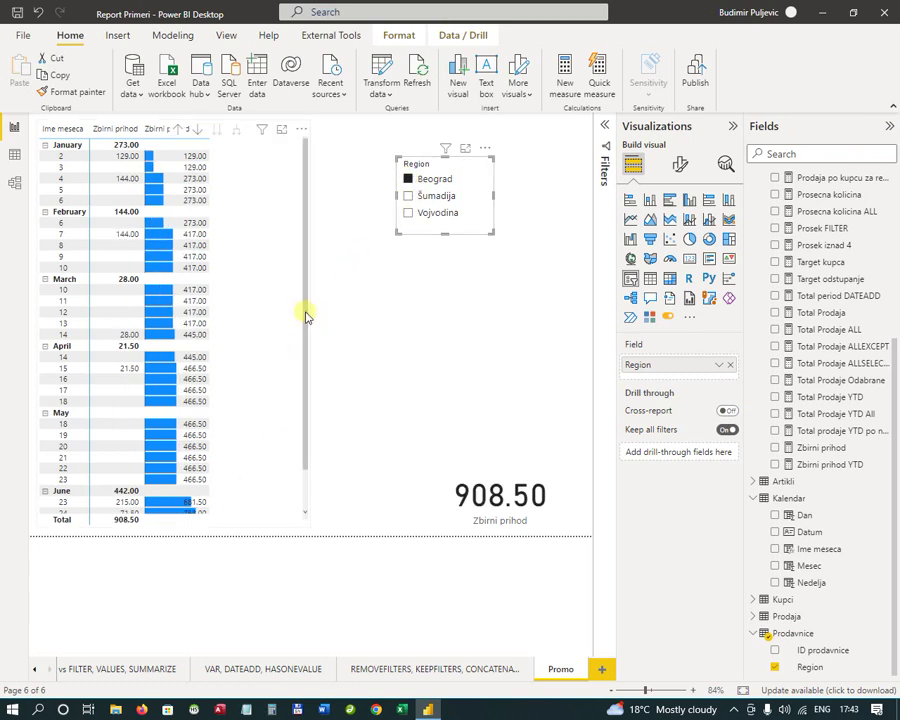
drag(306, 316, 194, 480)
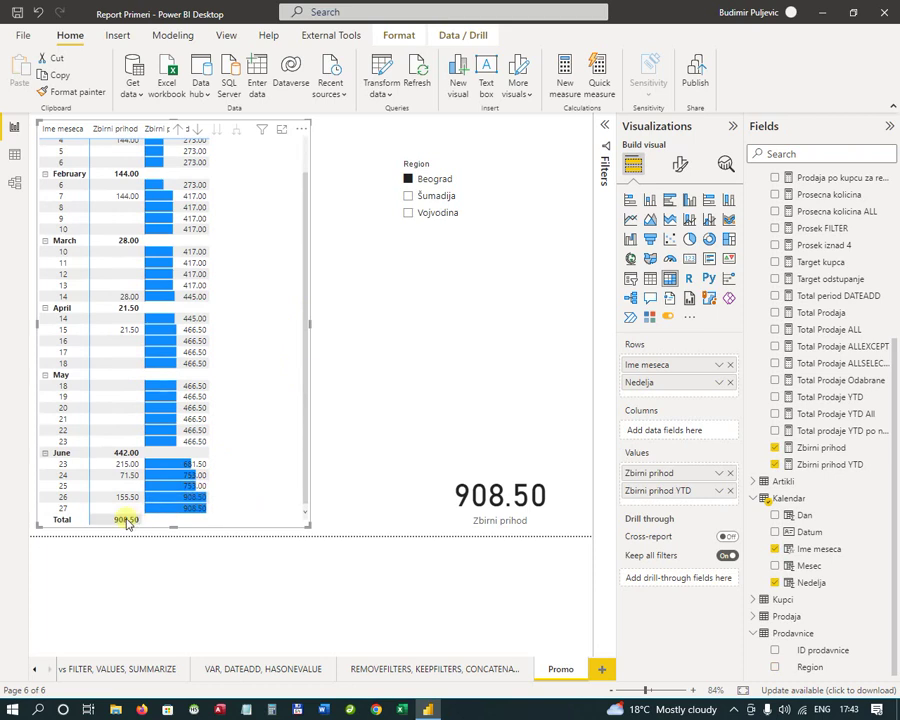
drag(308, 425, 313, 340)
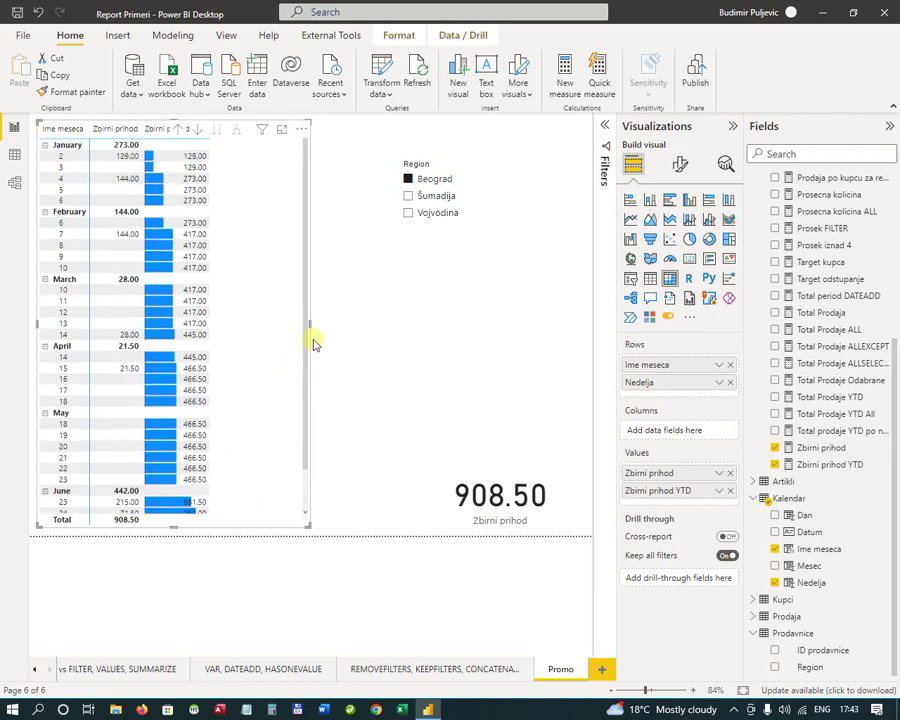
drag(309, 389, 191, 515)
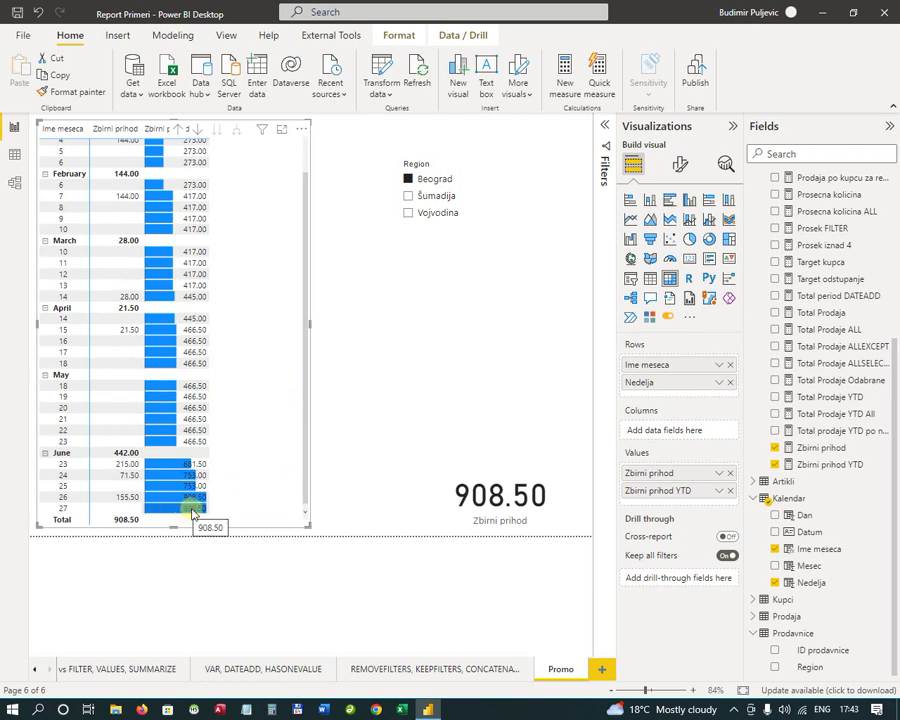
Step: Check the matrix and card for Šumadija and Vojvodina one at a time, and clear the region selection
click(409, 197)
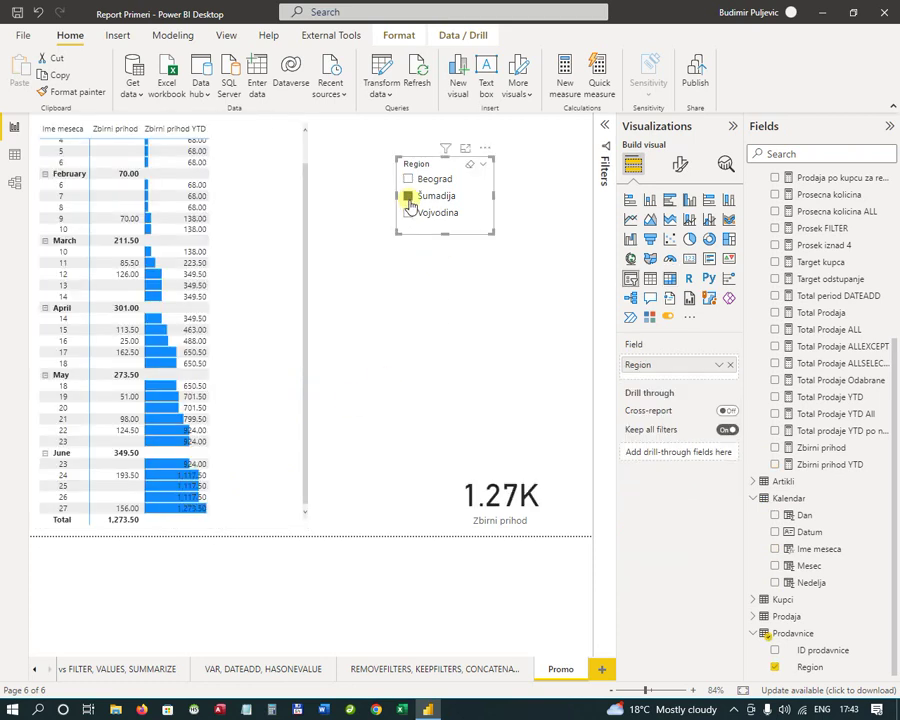
click(409, 214)
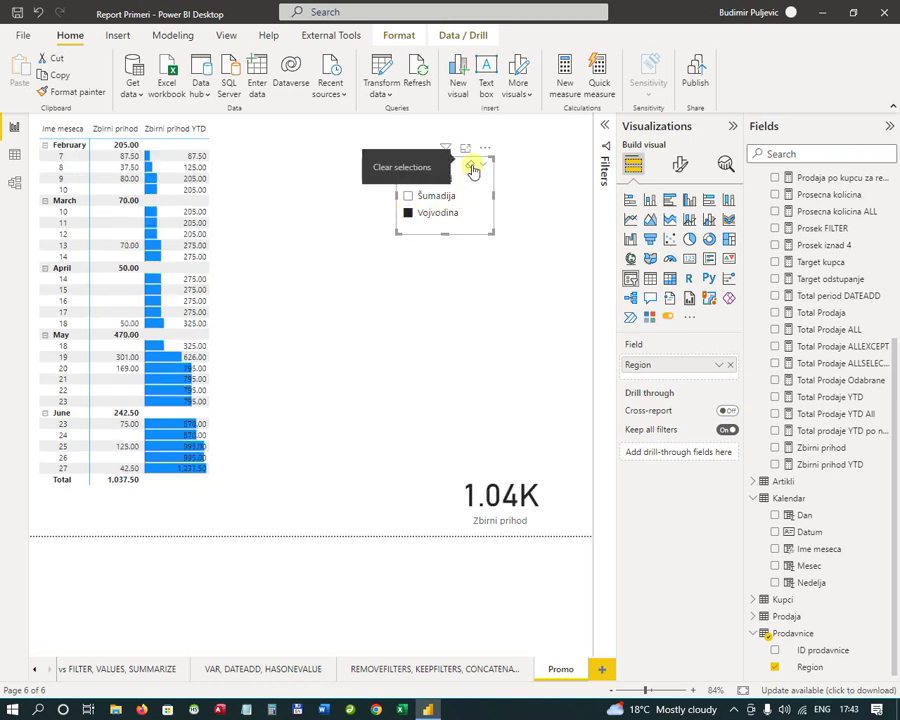
click(410, 214)
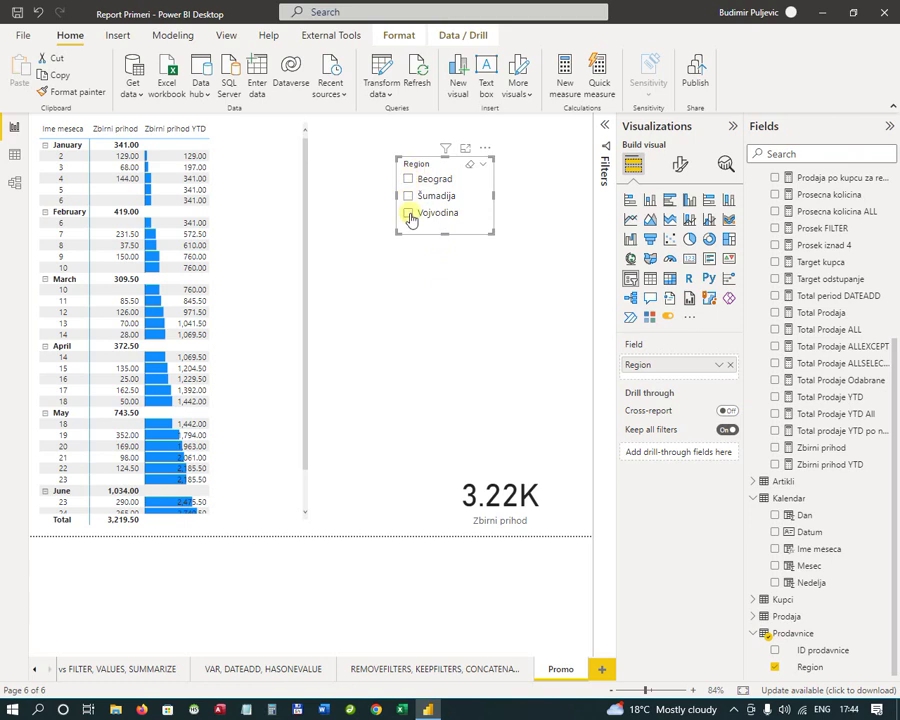
click(445, 333)
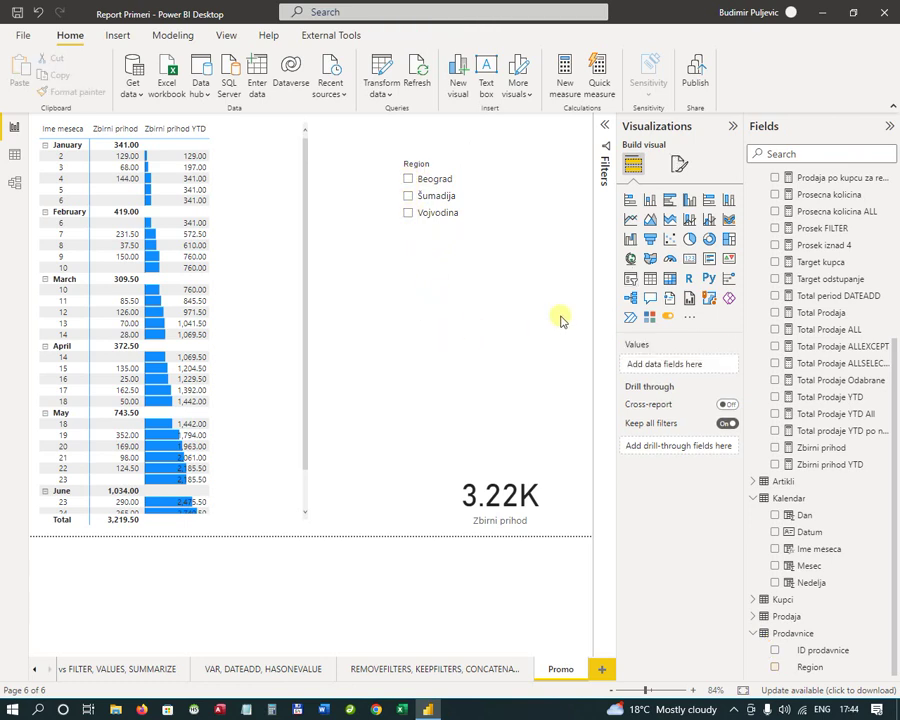
scroll(896, 397, up, 5)
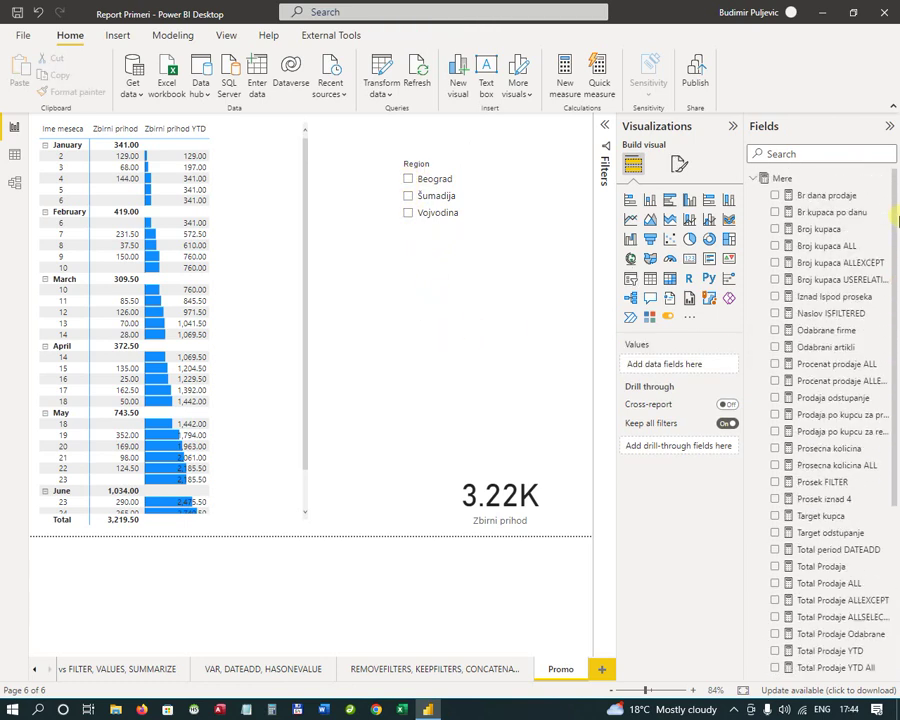
Step: Create a measure named Zbirni prihod svi regioni in the Mere table, starting its formula with CALCULATE of [Zbirni prihod YTD]
right_click(784, 180)
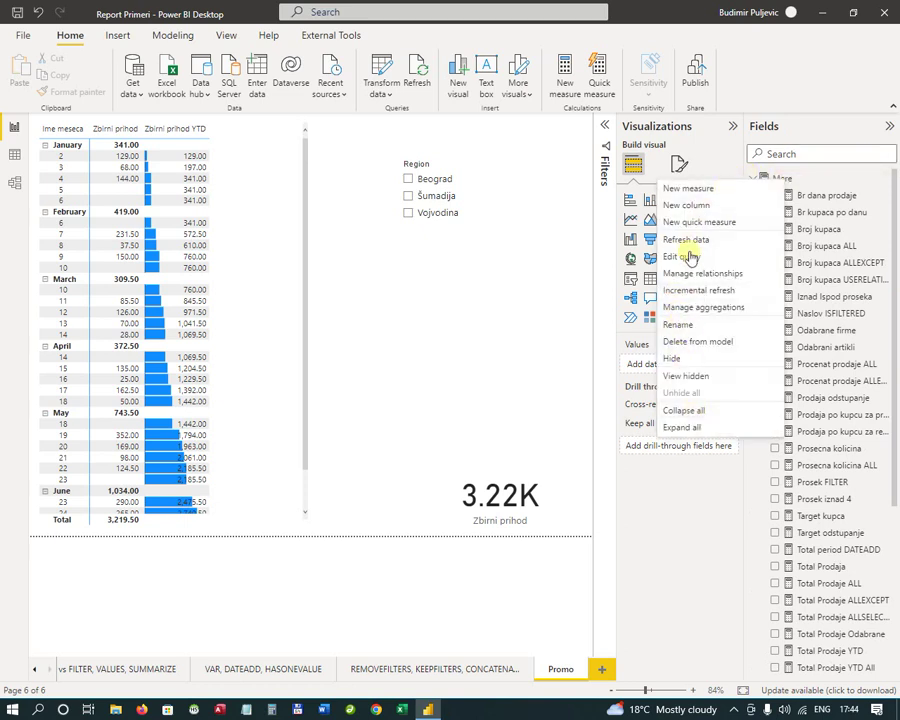
click(690, 188)
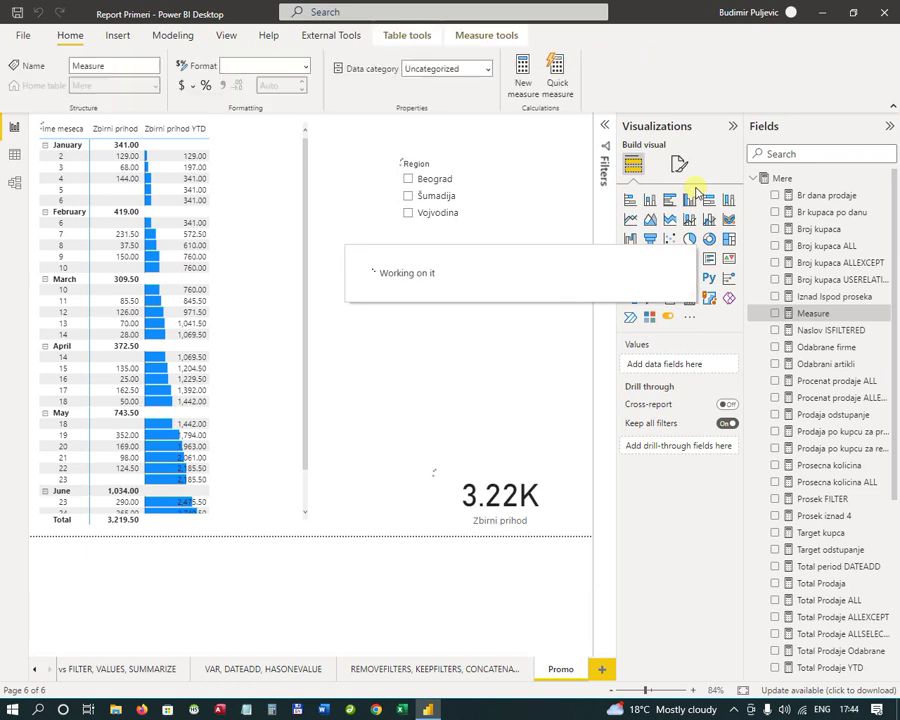
click(135, 123)
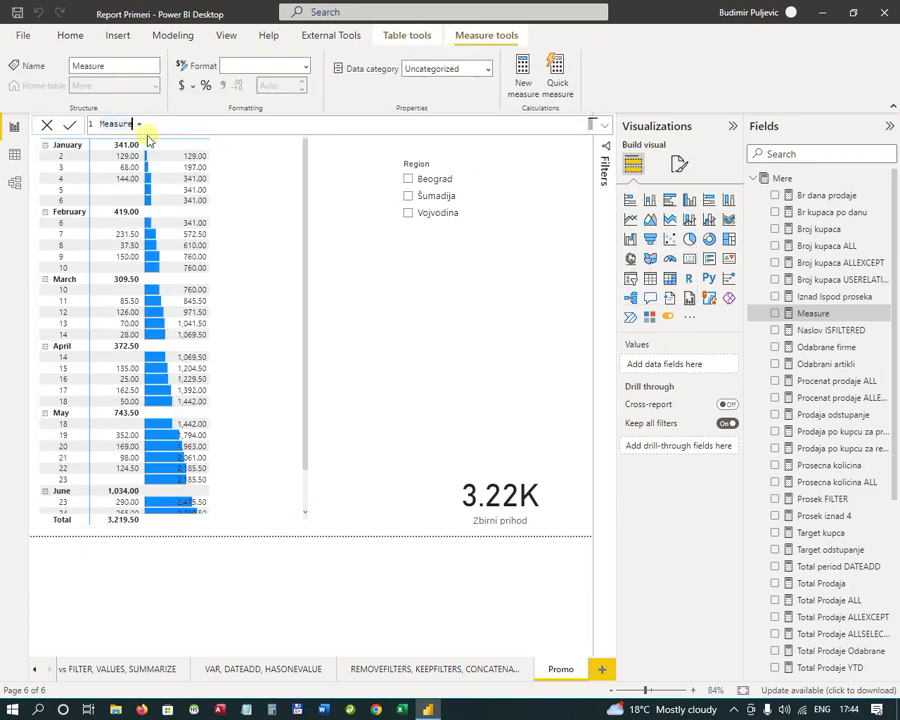
key(BackSpace)
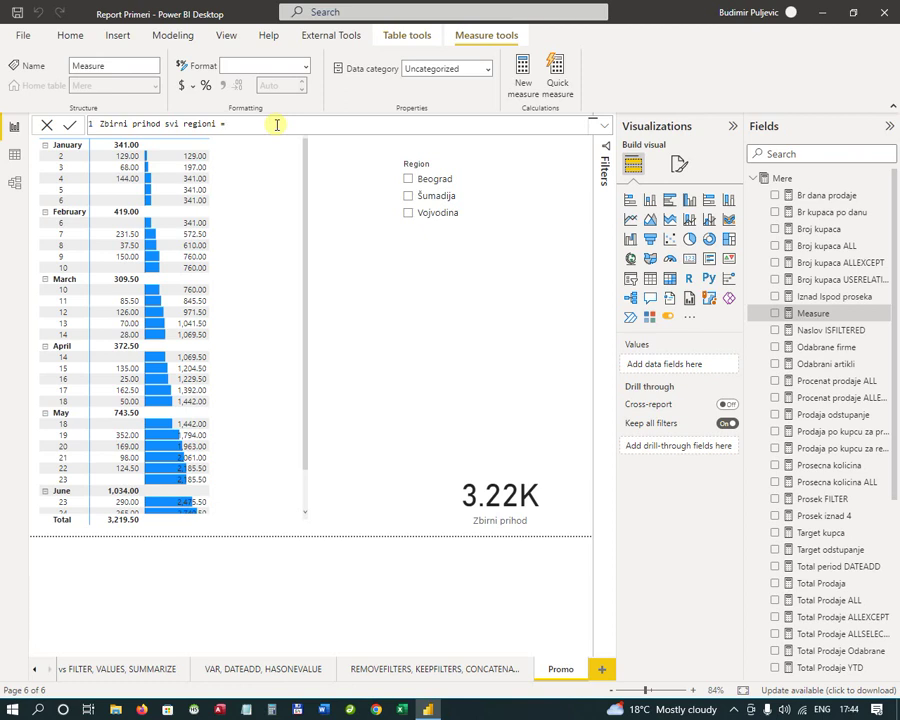
text(cal)
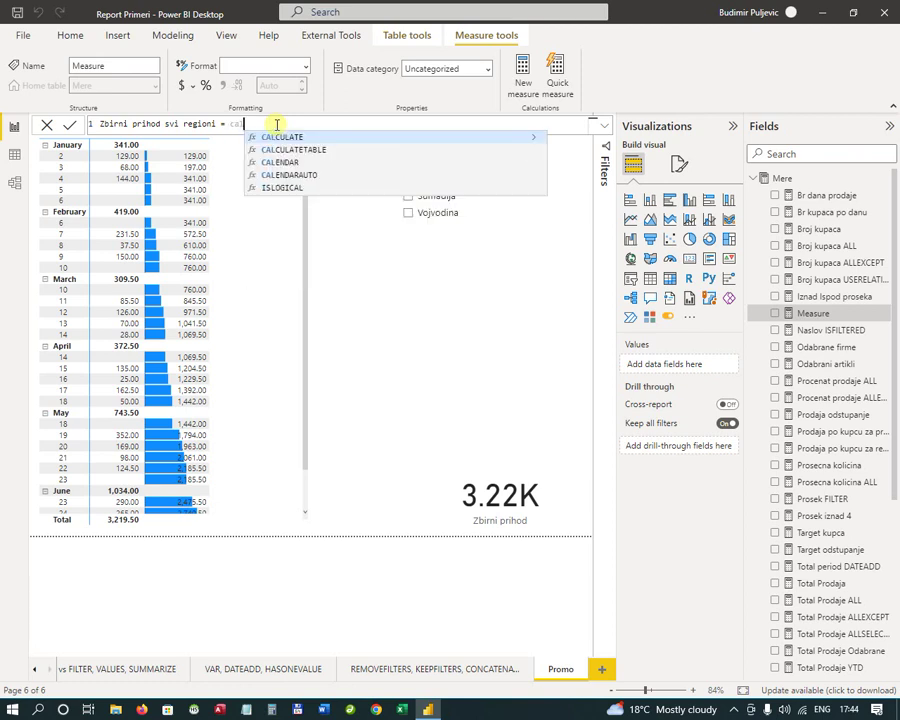
key(Tab)
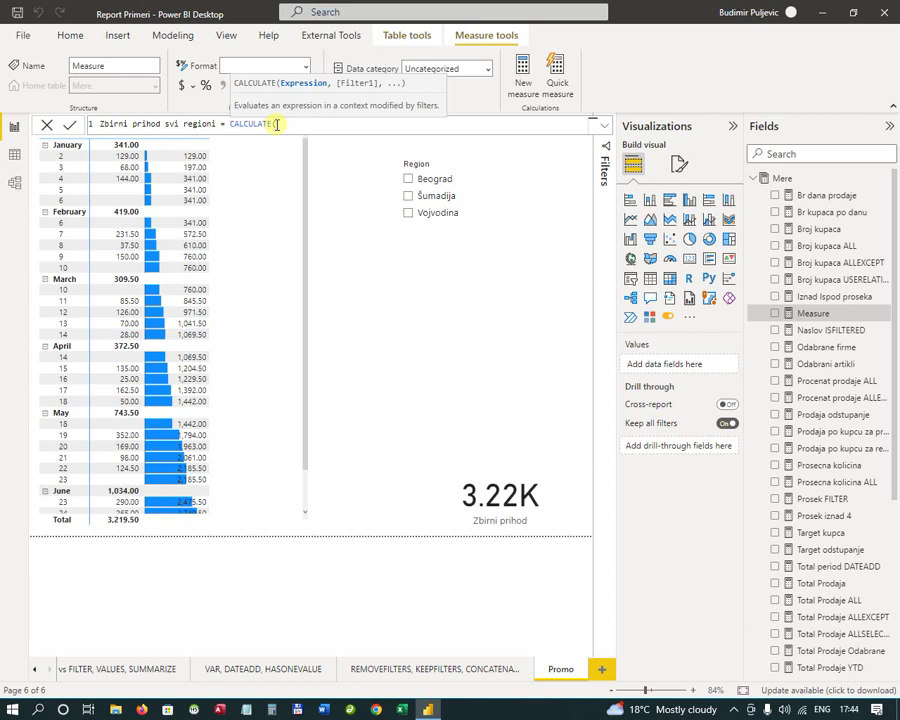
text([Zbirni)
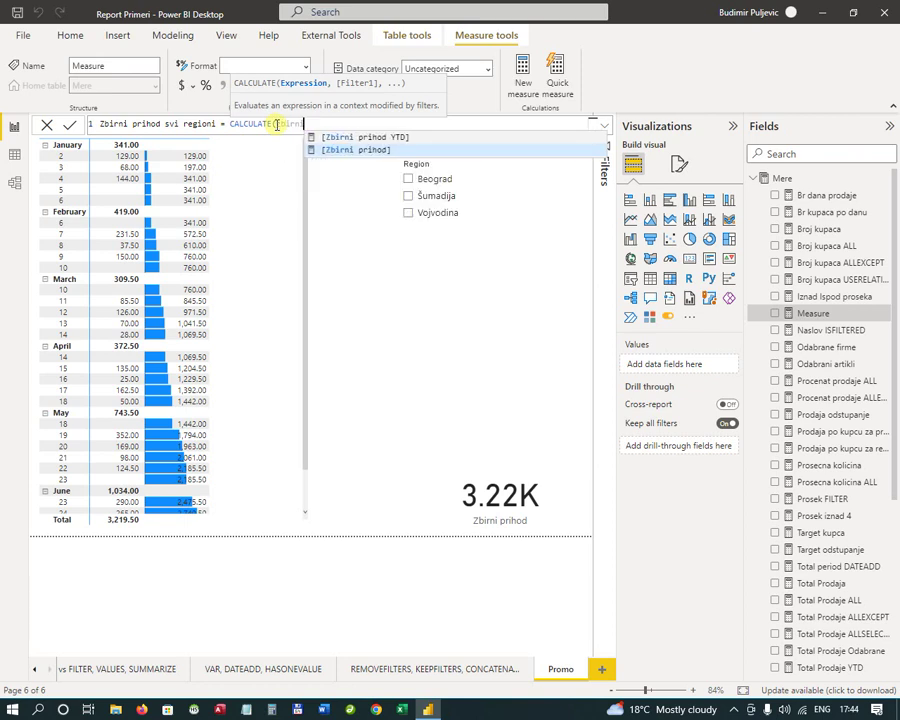
key(Up)
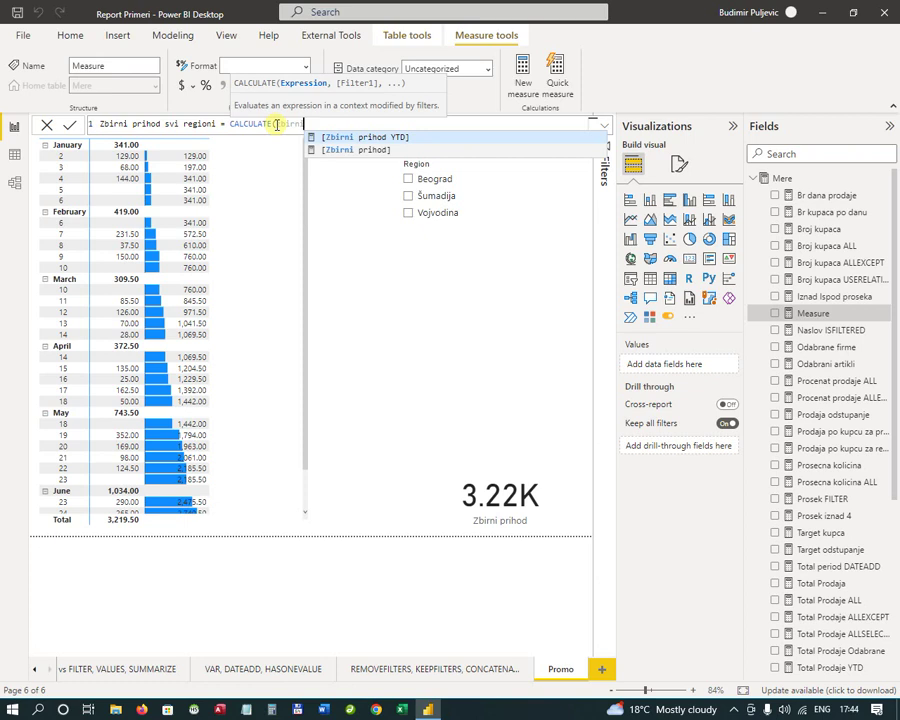
key(Tab)
text(, )
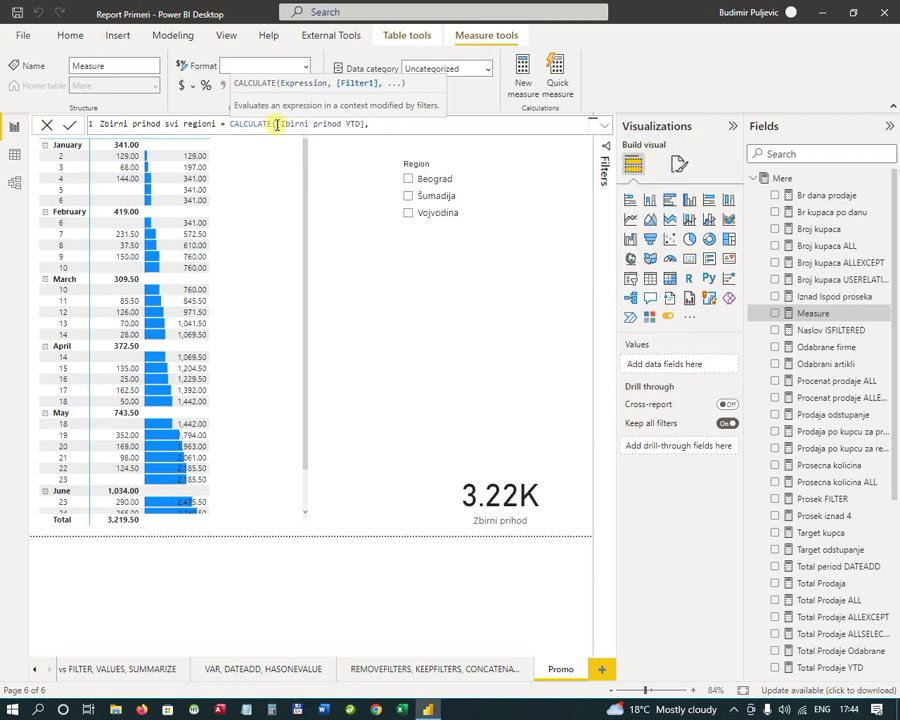
Step: Complete the measure with REMOVEFILTERS(Prodavnice[Region]) as the CALCULATE filter, commit it and format it with a thousands separator
text(remove)
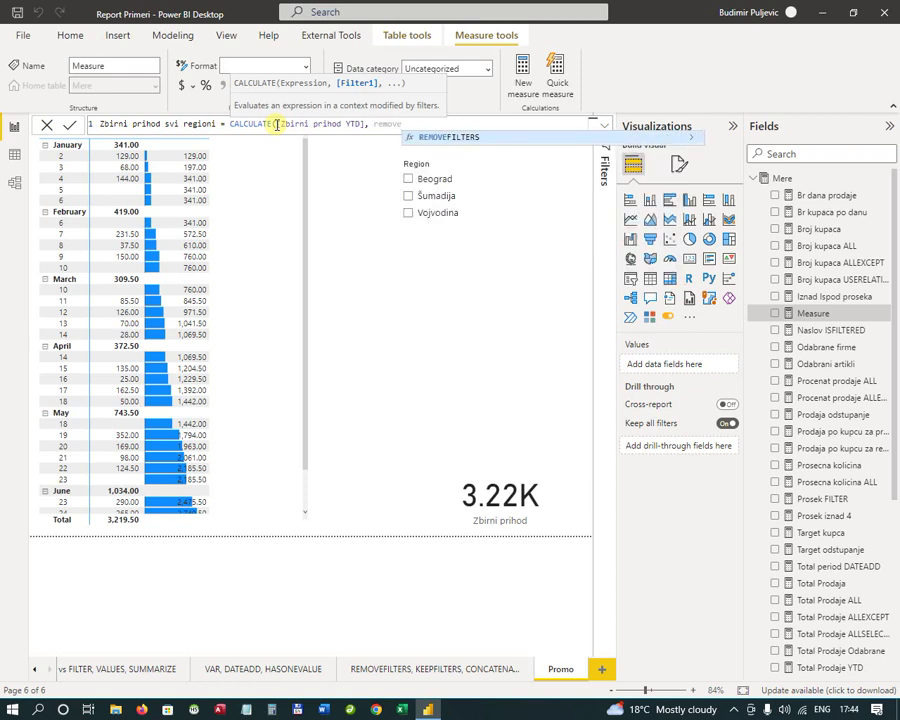
key(Tab)
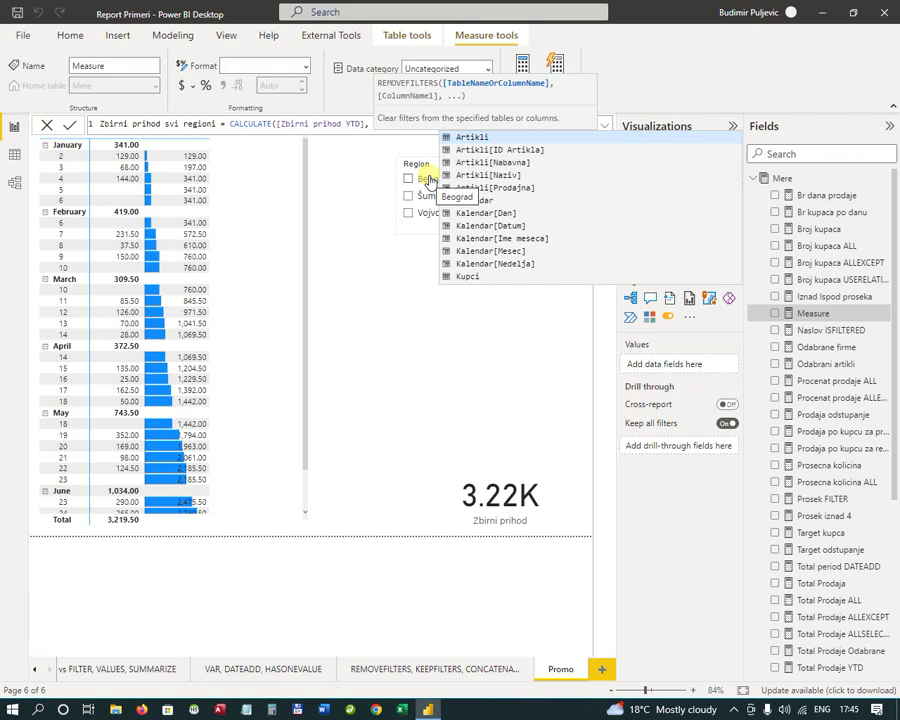
text(re)
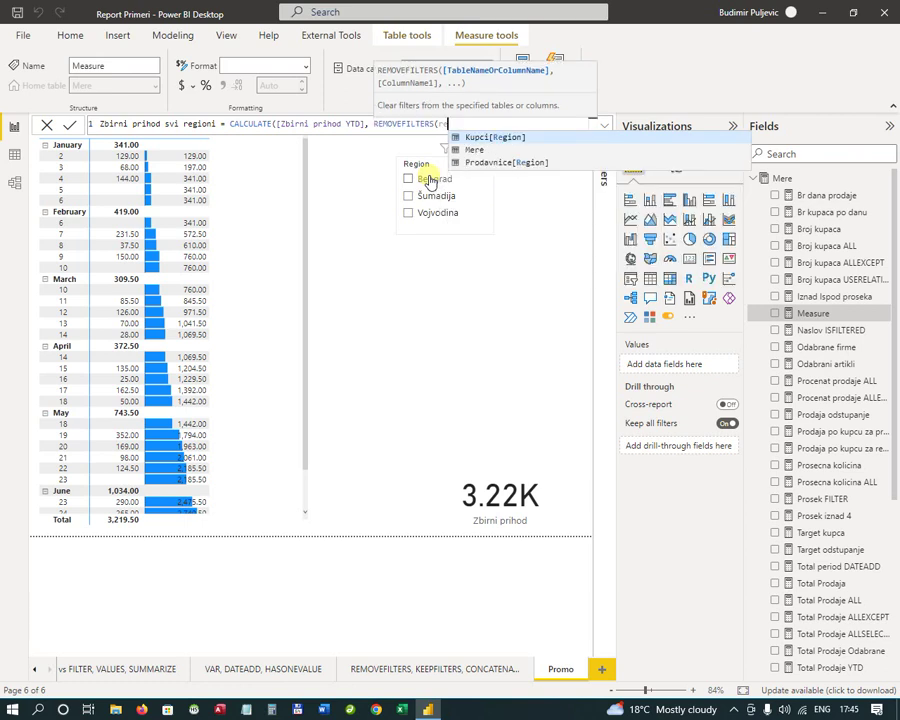
key(Down)
key(Down)
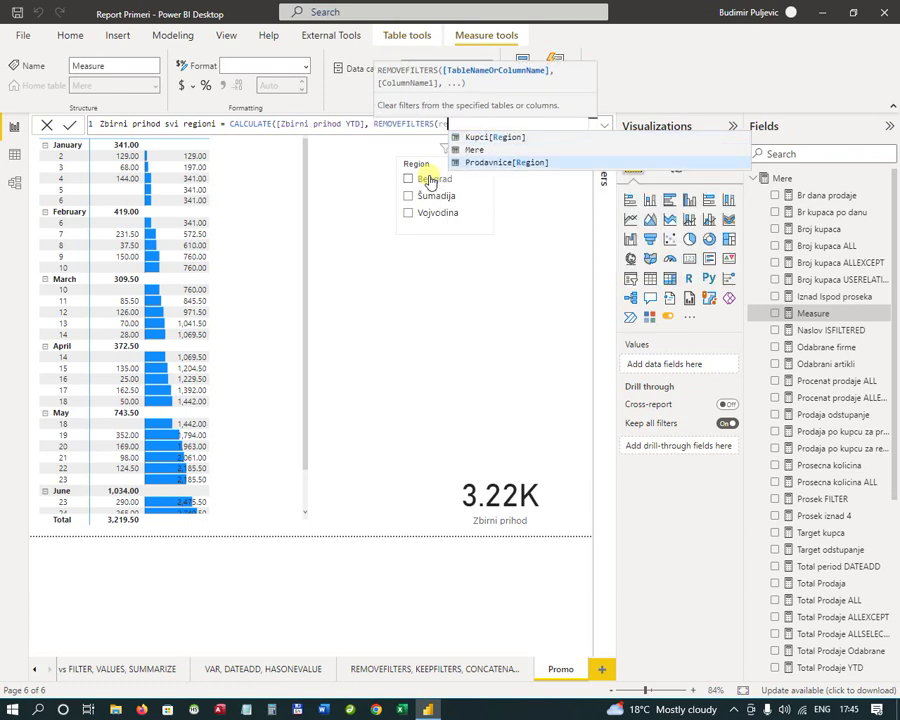
key(Tab)
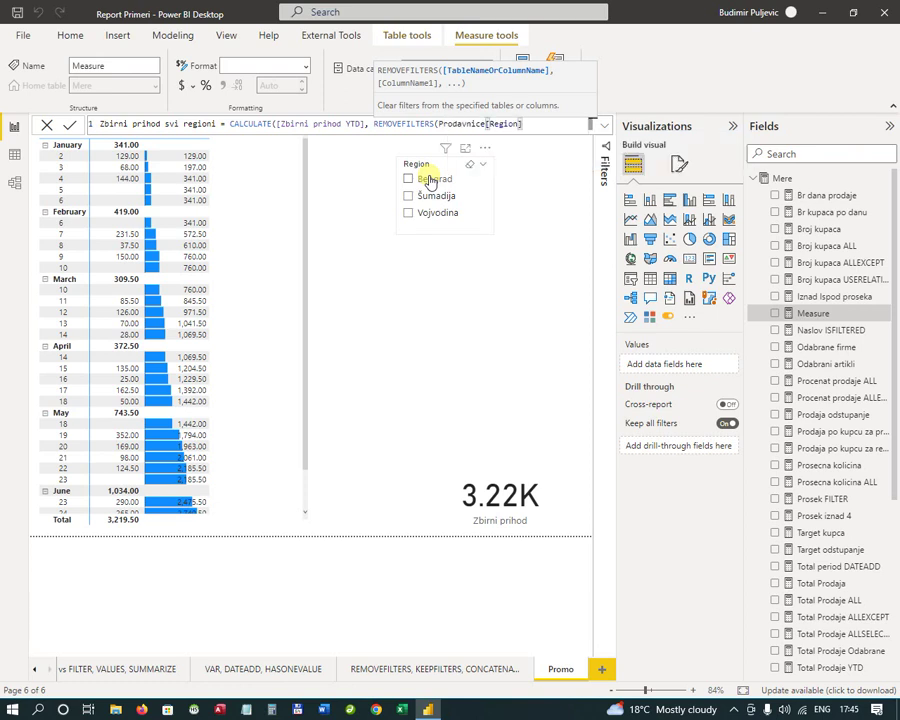
text())
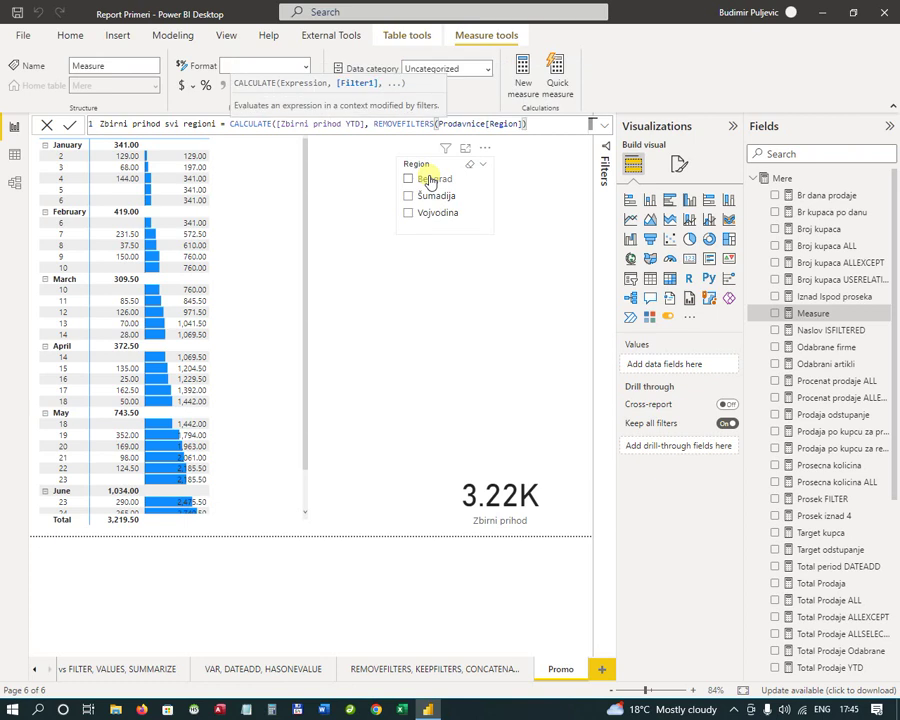
text())
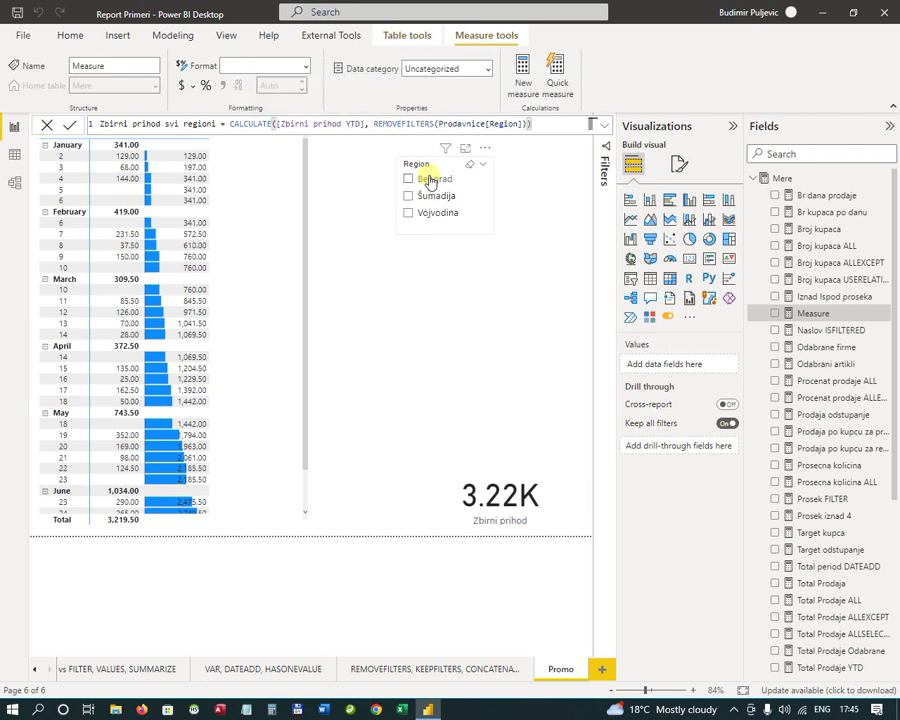
key(Return)
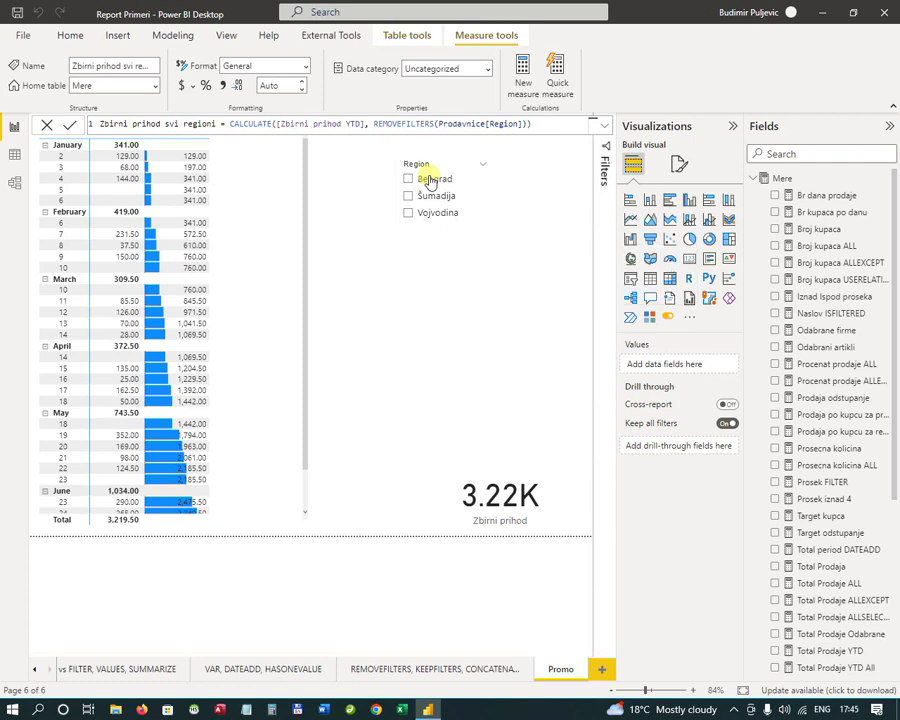
click(222, 86)
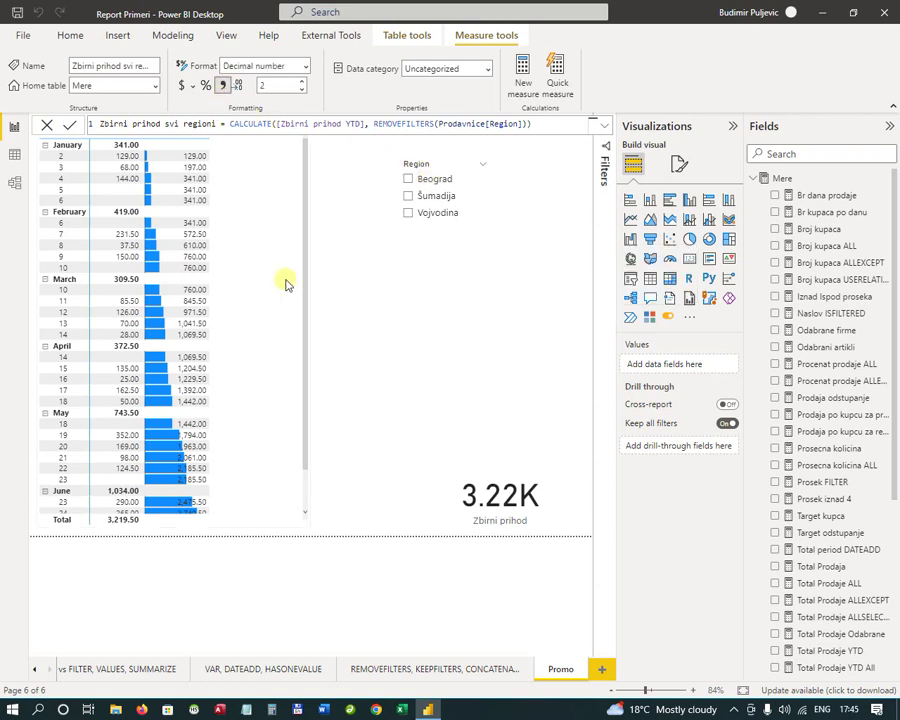
Step: Add Zbirni prihod svi regioni to the matrix values below Zbirni prihod YTD and widen the matrix to fit the column
scroll(896, 486, down, 5)
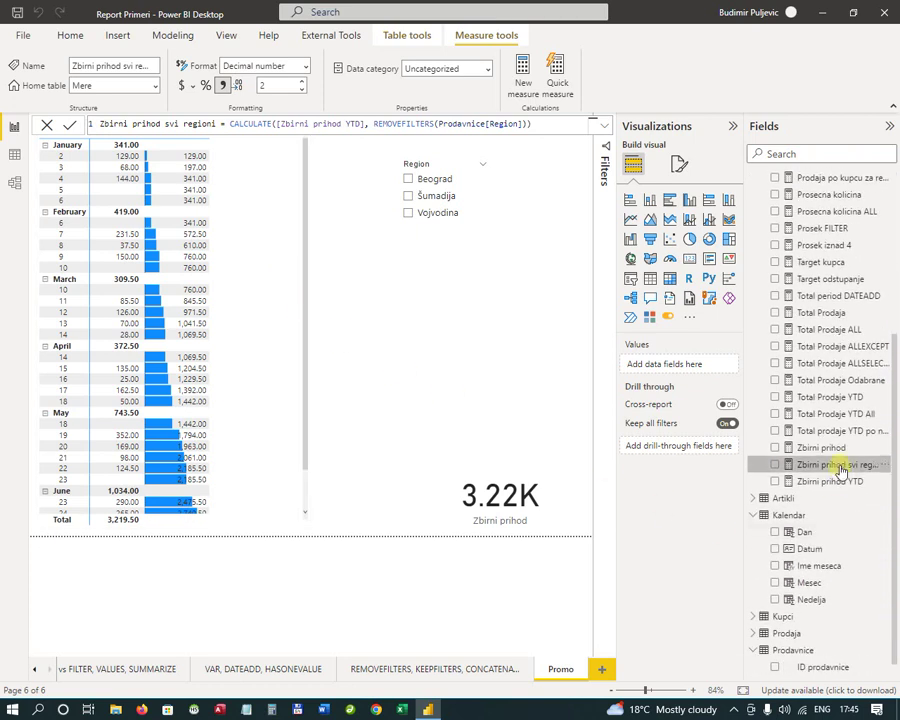
click(266, 316)
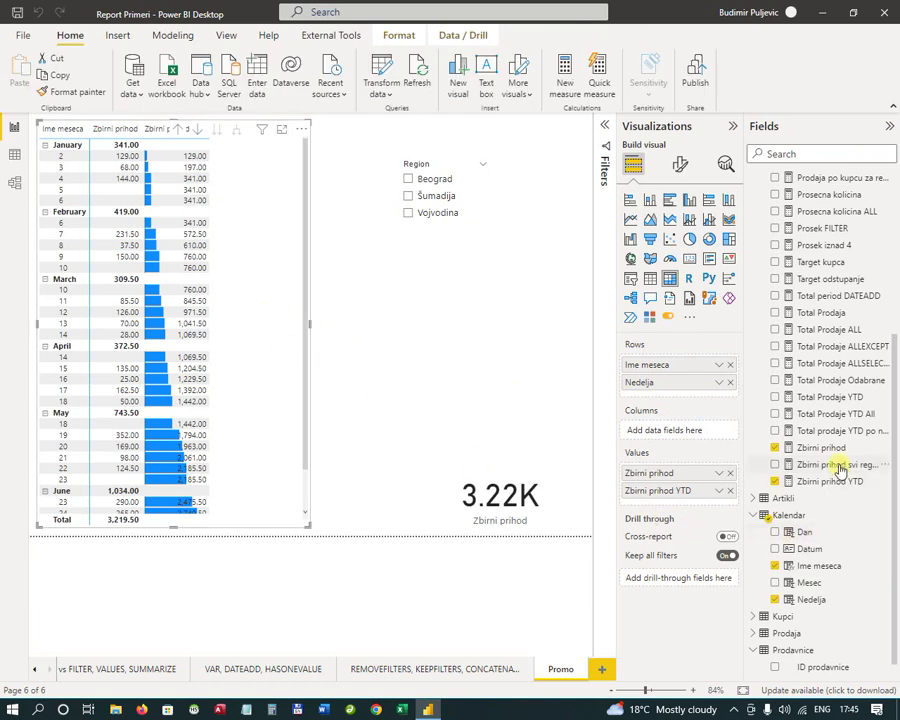
drag(838, 470, 723, 502)
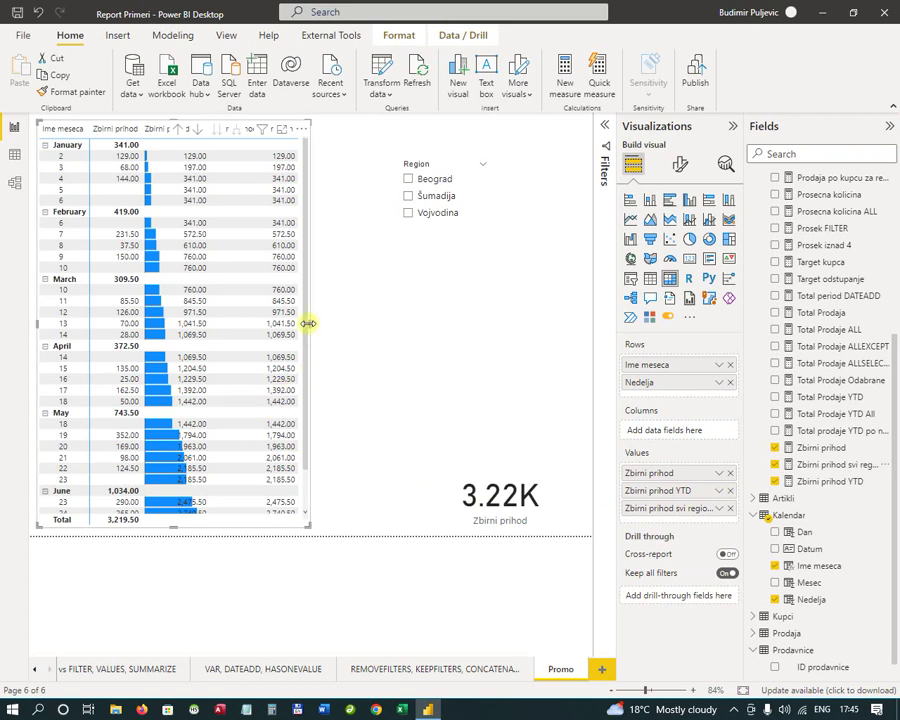
drag(311, 327, 355, 332)
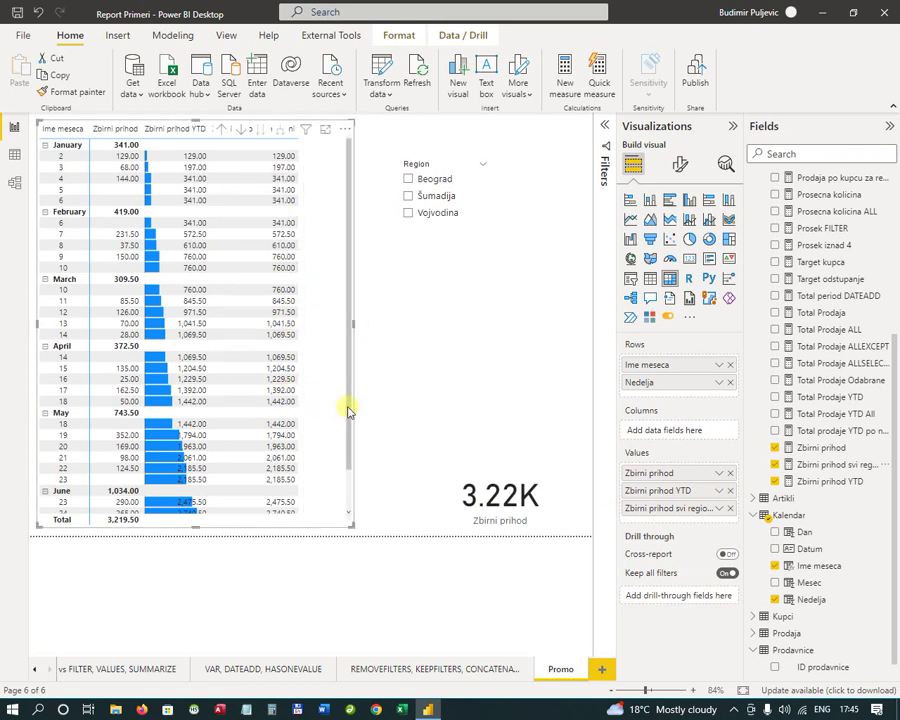
Step: Filter by Vojvodina, Šumadija and Beograd in turn, compare the svi regioni column with the YTD column, and end on Vojvodina
drag(348, 408, 348, 474)
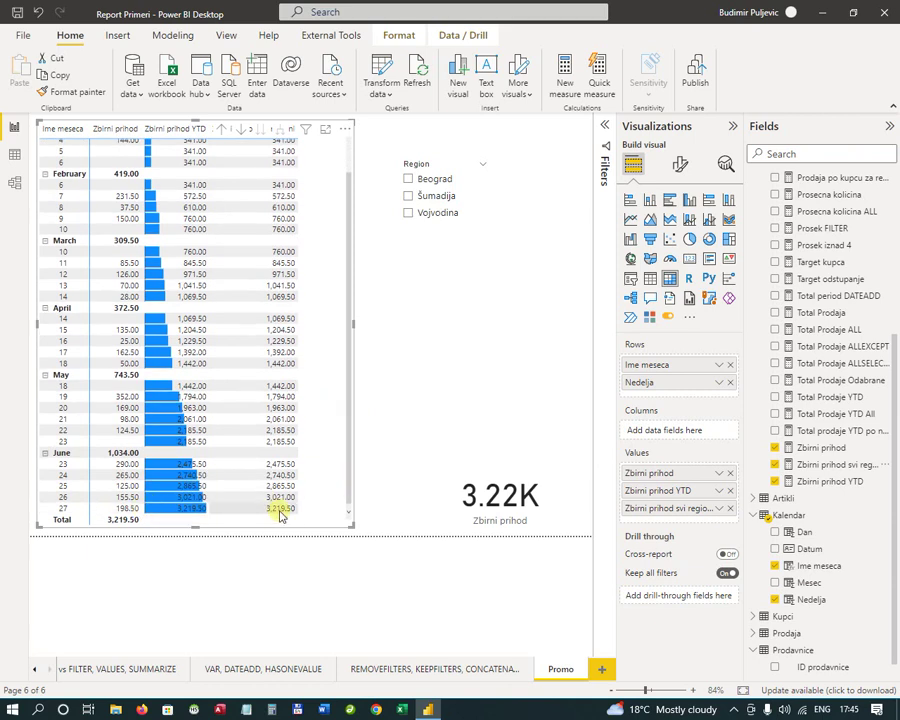
click(408, 213)
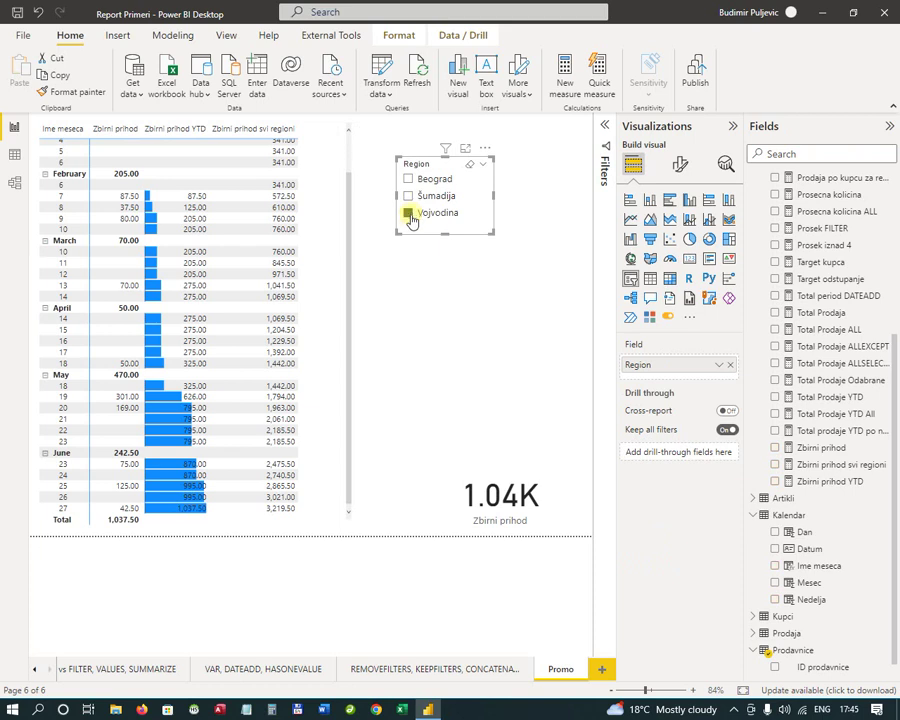
scroll(350, 320, up, 2)
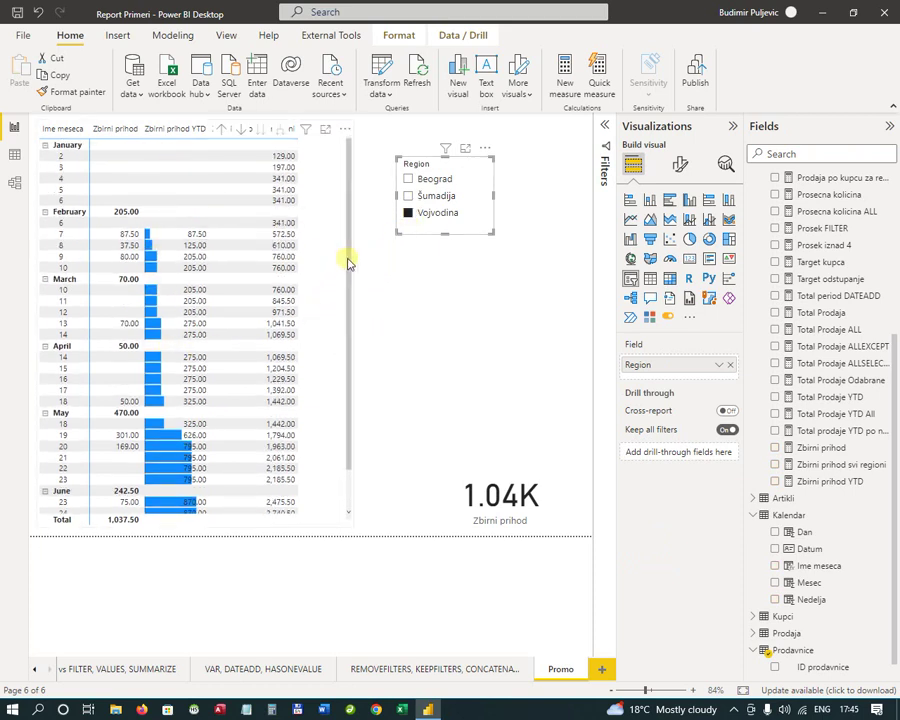
scroll(349, 300, down, 1)
click(296, 202)
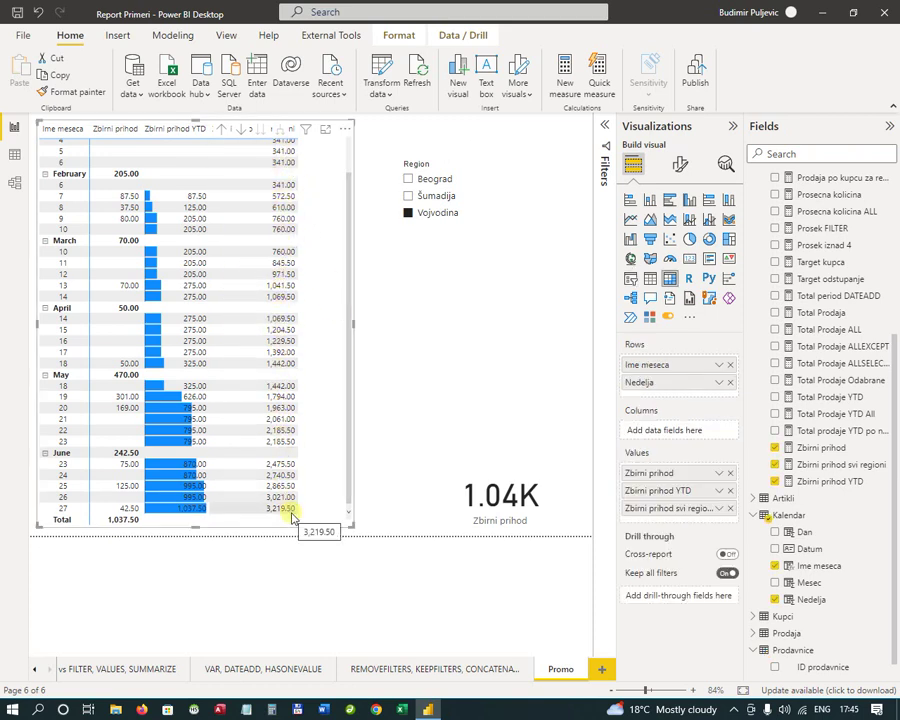
click(410, 198)
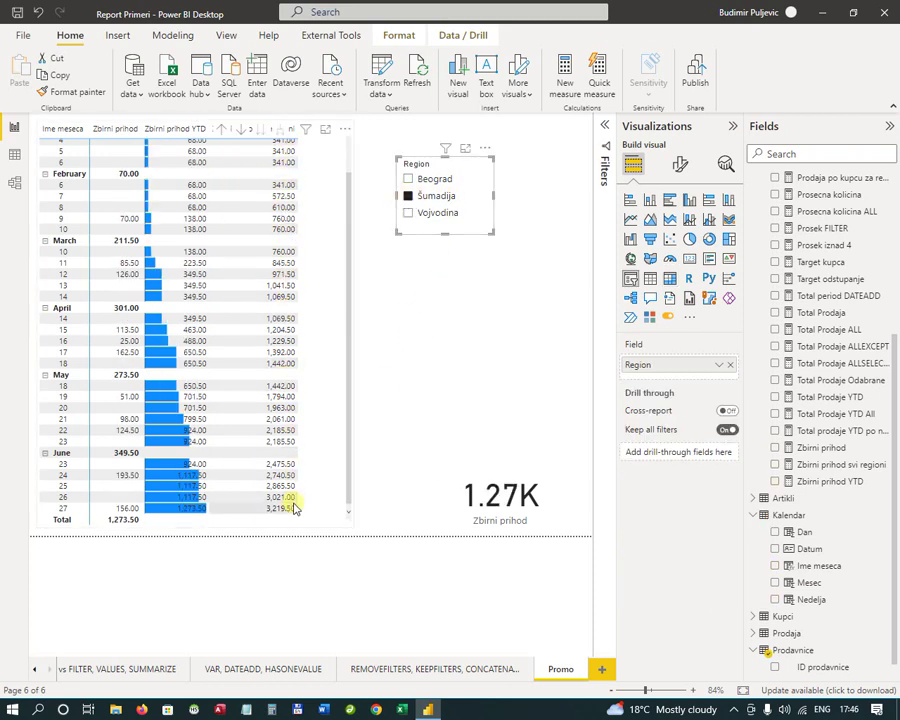
click(408, 180)
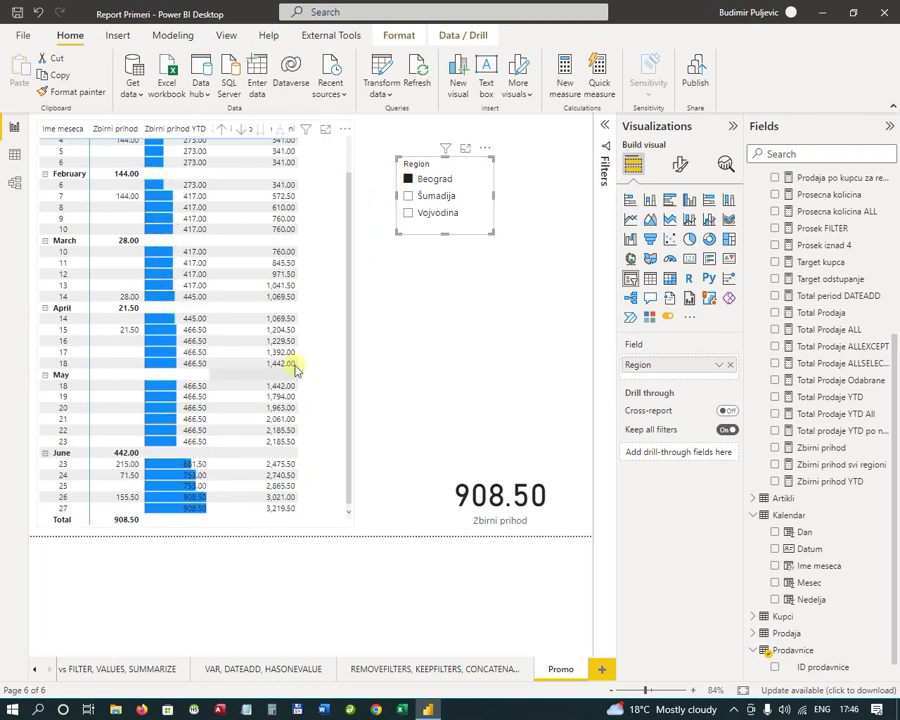
click(410, 214)
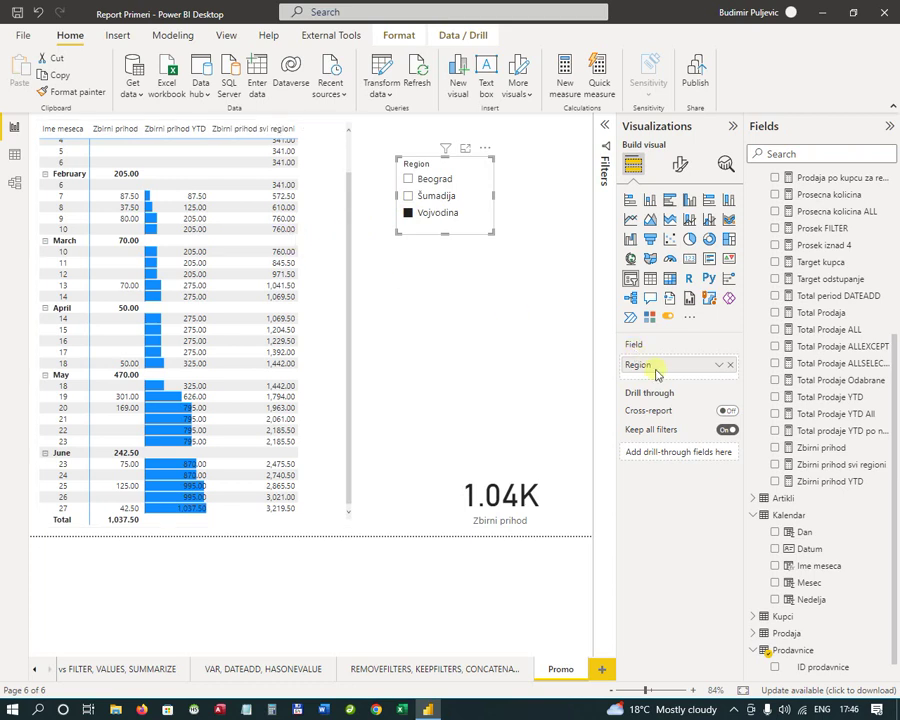
Step: Turn on data bars for the Zbirni prihod svi regioni series in the matrix's cell elements
click(321, 322)
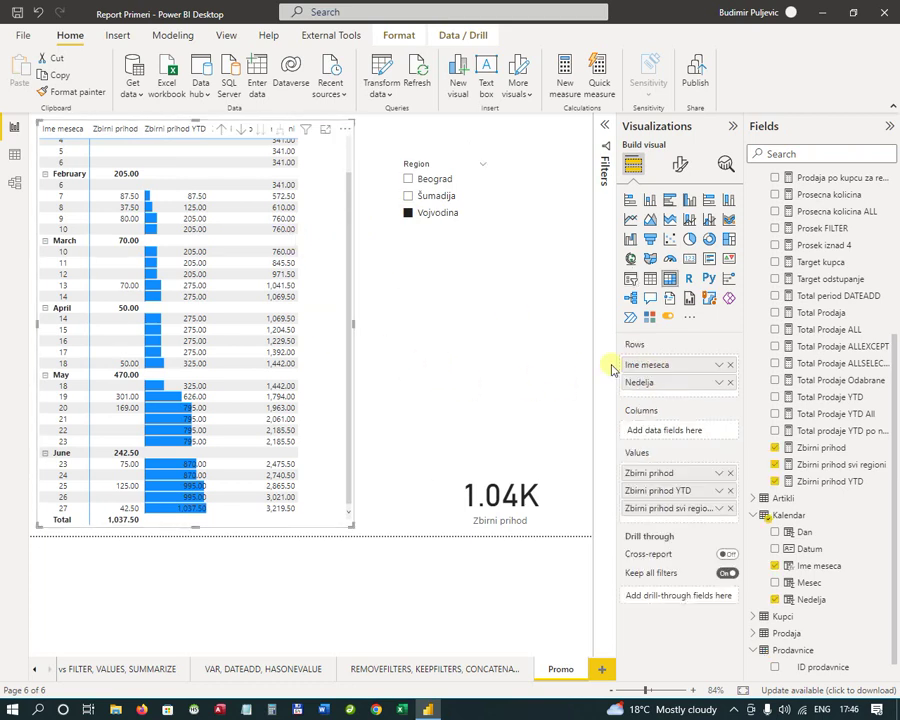
click(679, 168)
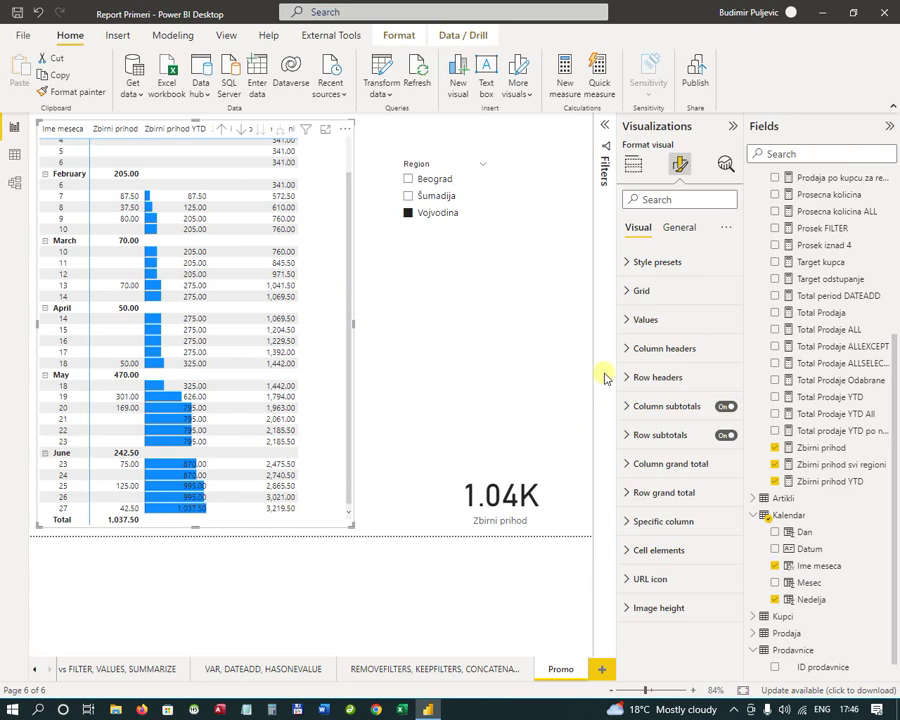
click(610, 551)
scroll(737, 487, down, 3)
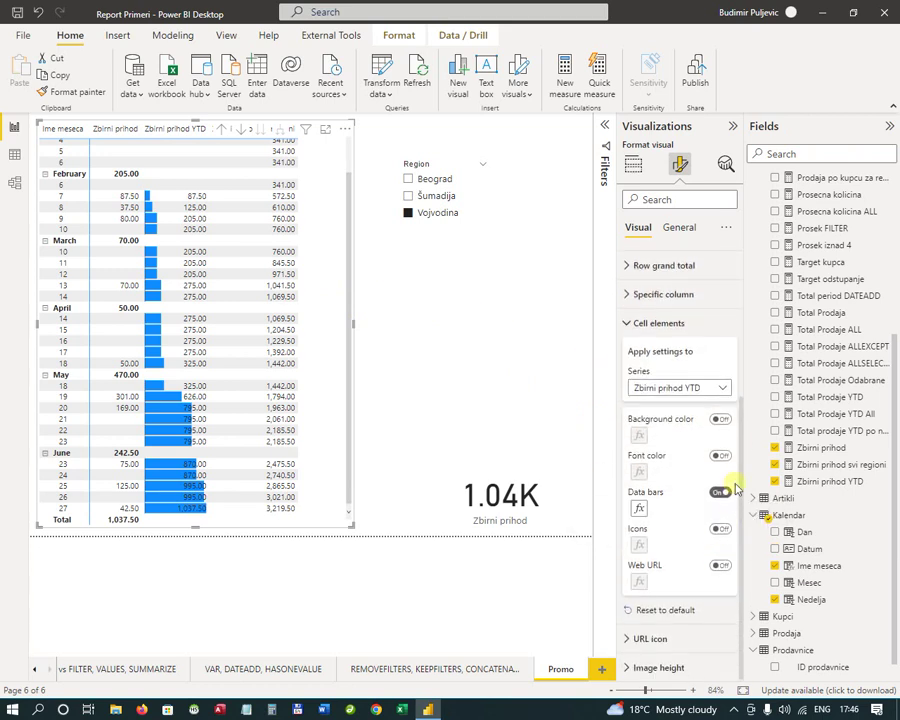
click(722, 387)
click(683, 440)
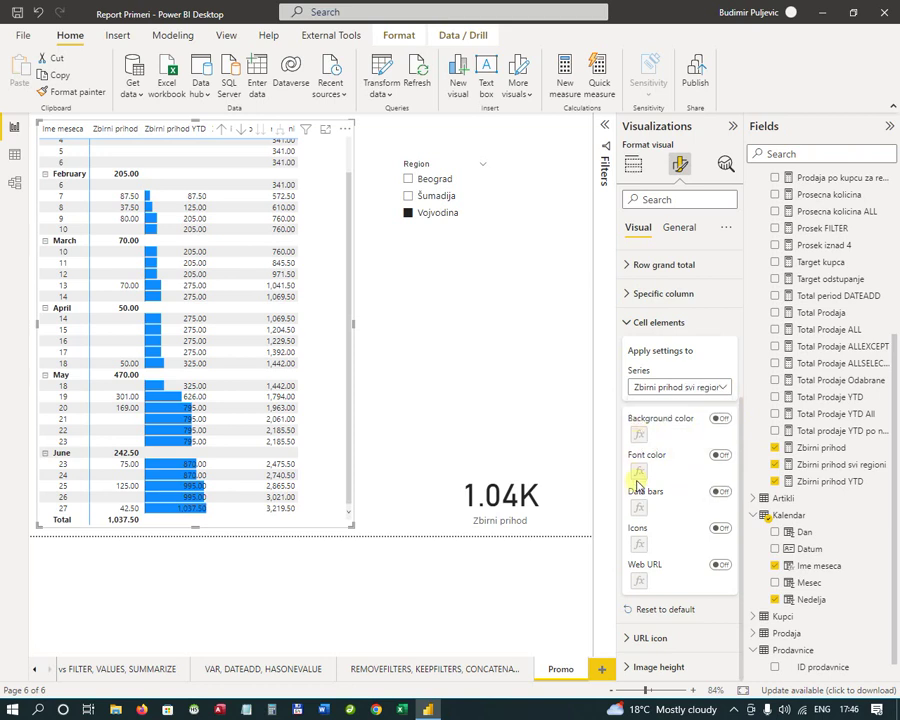
click(721, 493)
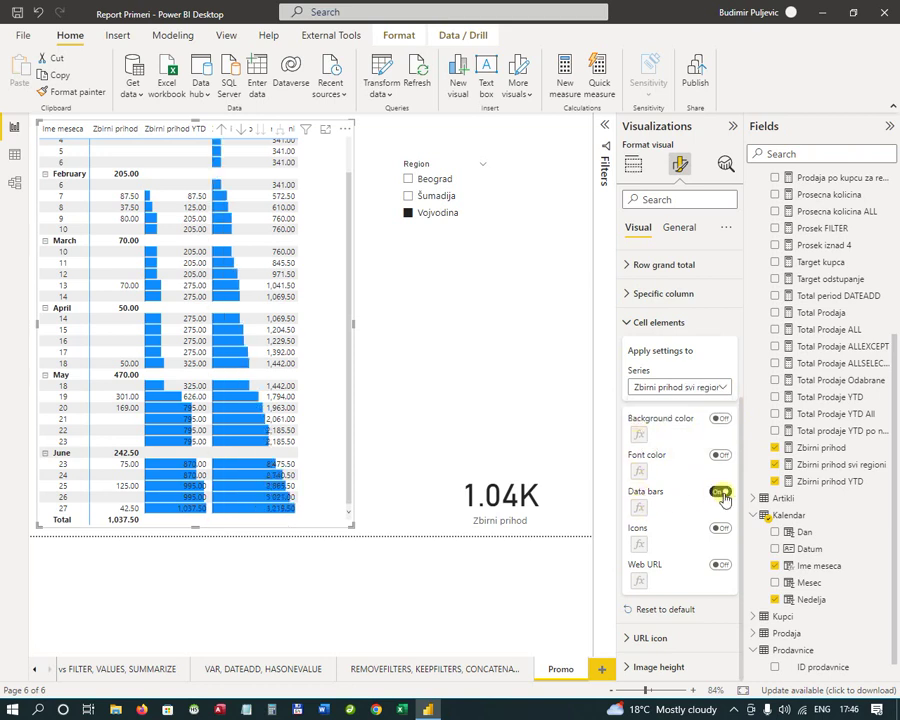
Step: Set the positive bar colour of the svi regioni data bars to red, apply it and widen the matrix slightly
click(638, 509)
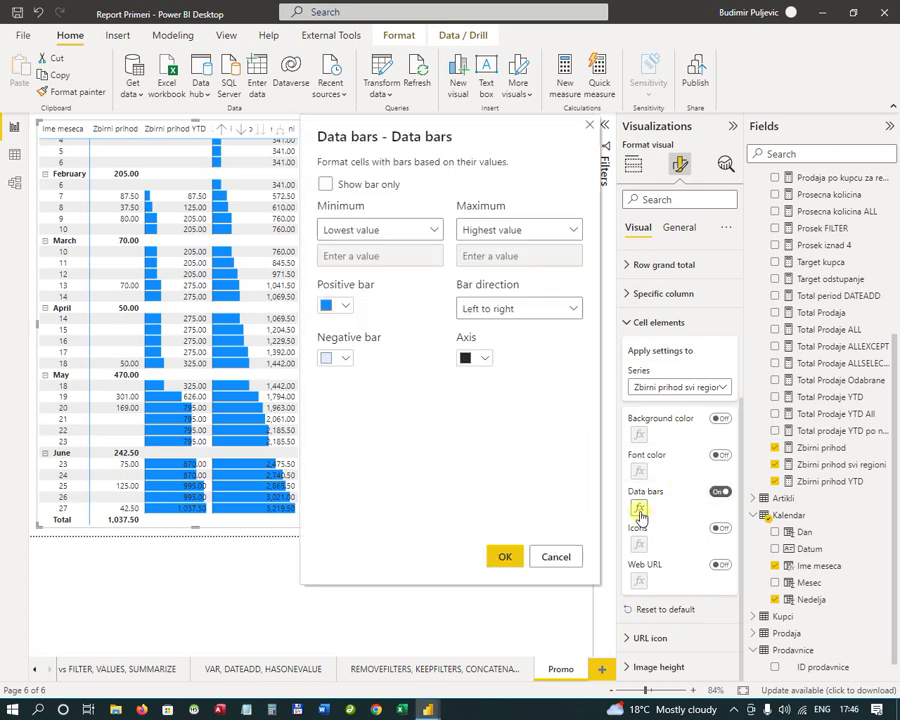
click(330, 305)
click(512, 343)
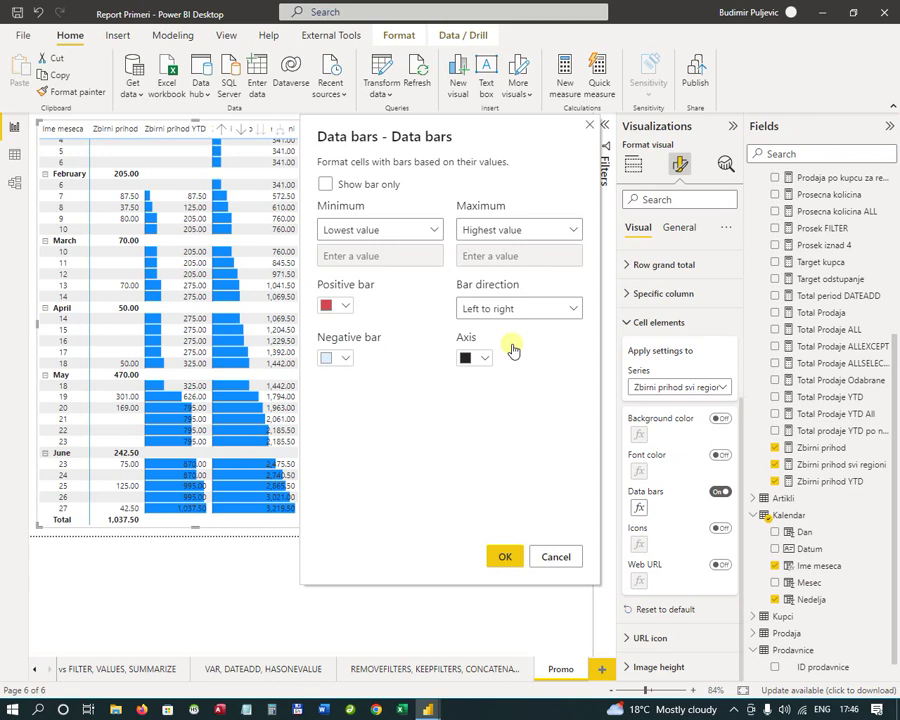
click(515, 556)
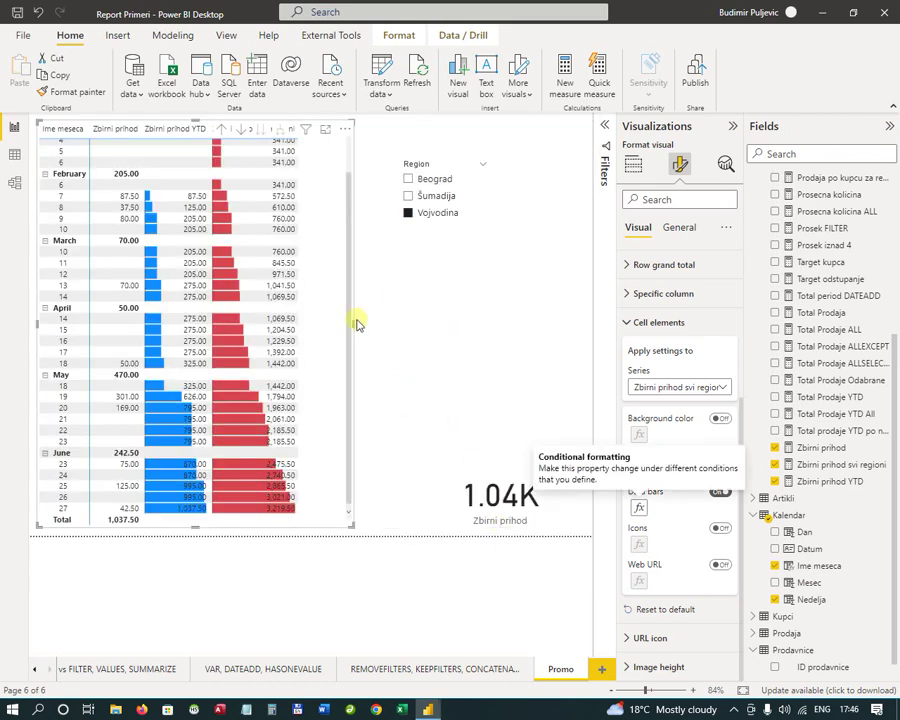
mouse_move(353, 322)
mouse_down()
mouse_move(374, 325)
mouse_move(362, 327)
mouse_up()
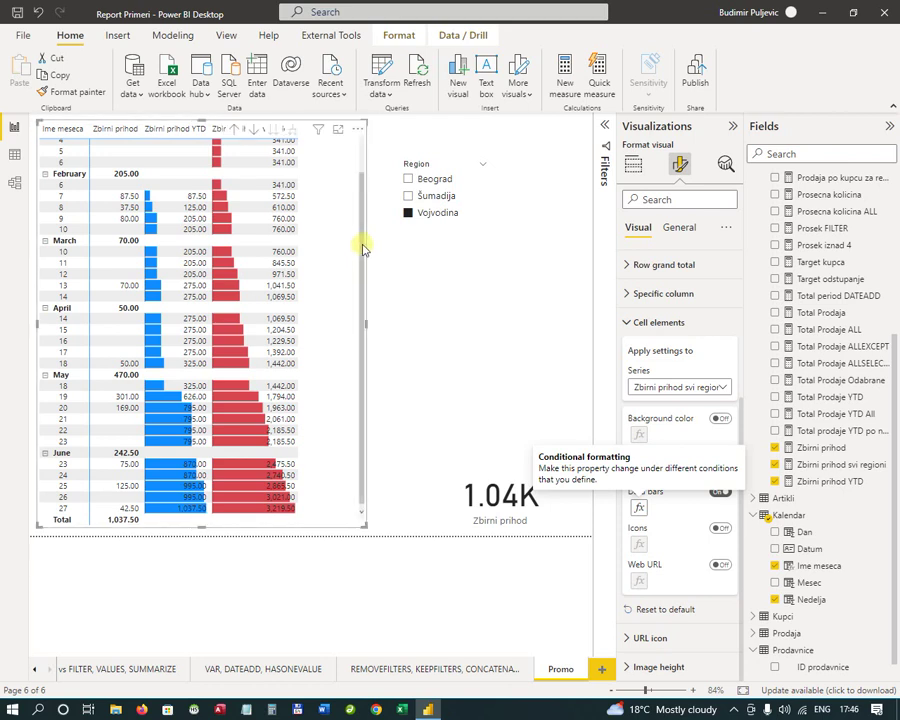
Step: Clear the Region slicer selection and compare the YTD and svi regioni columns down to week 27 in June
scroll(363, 220, up, 2)
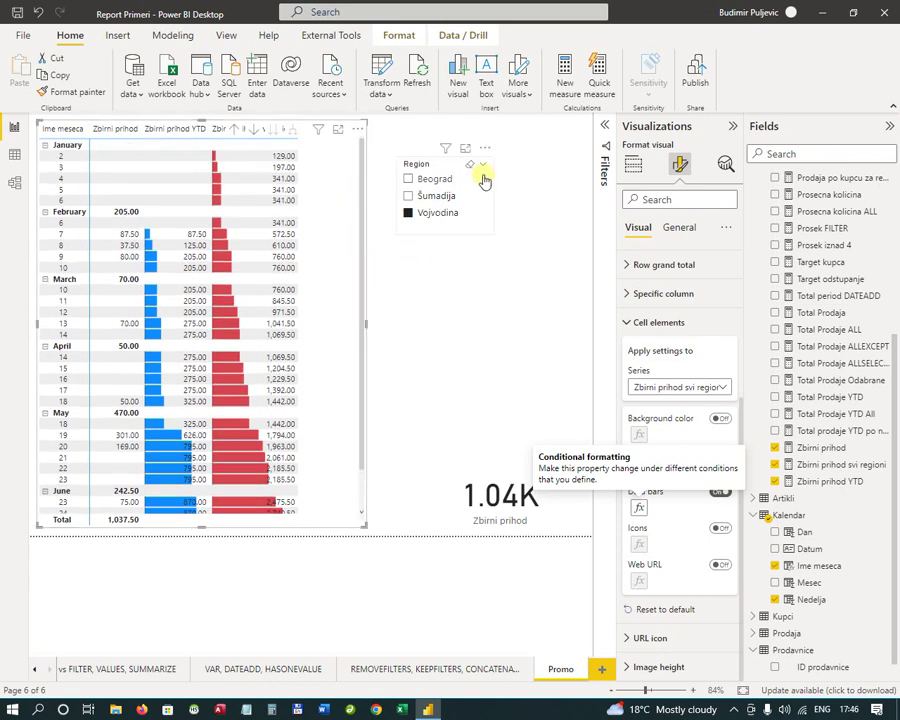
click(469, 163)
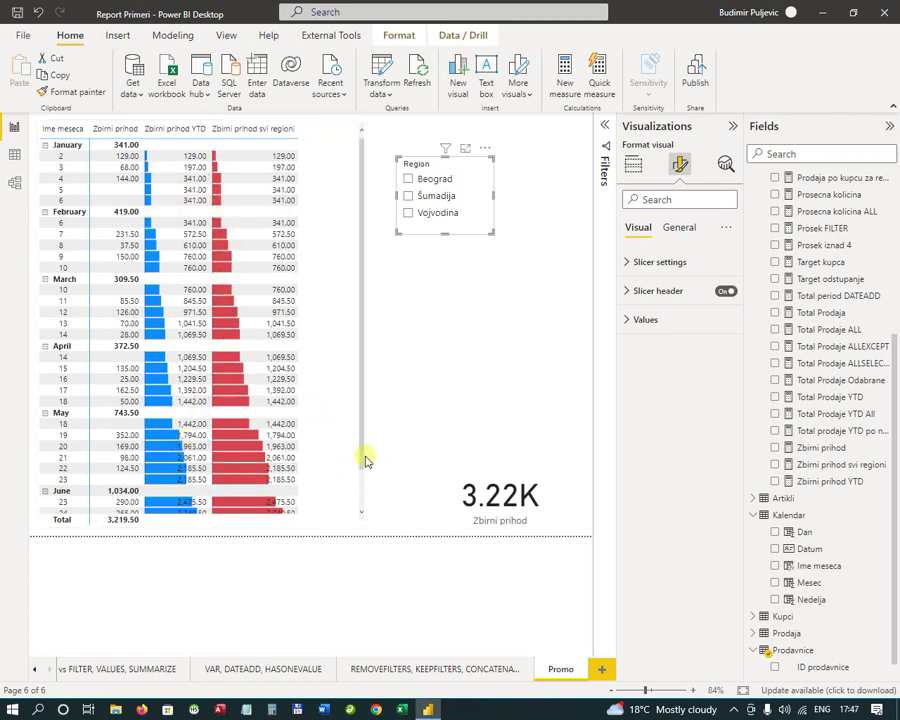
drag(361, 462, 363, 507)
click(268, 508)
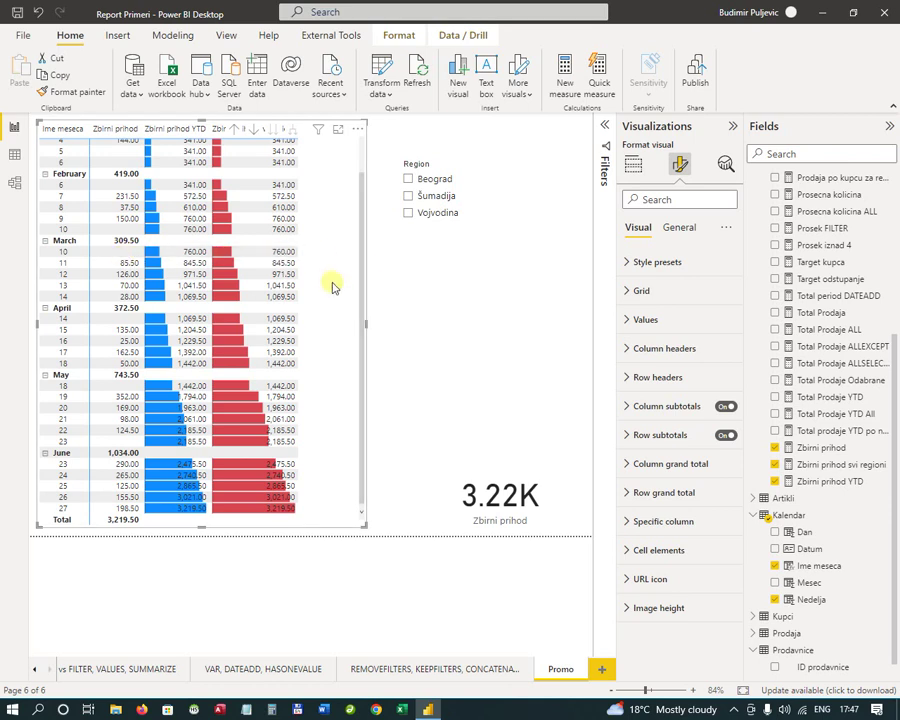
Step: Filter by Beograd, Šumadija and Vojvodina in turn to compare the blue and red data bars, then clear the Region slicer
click(408, 180)
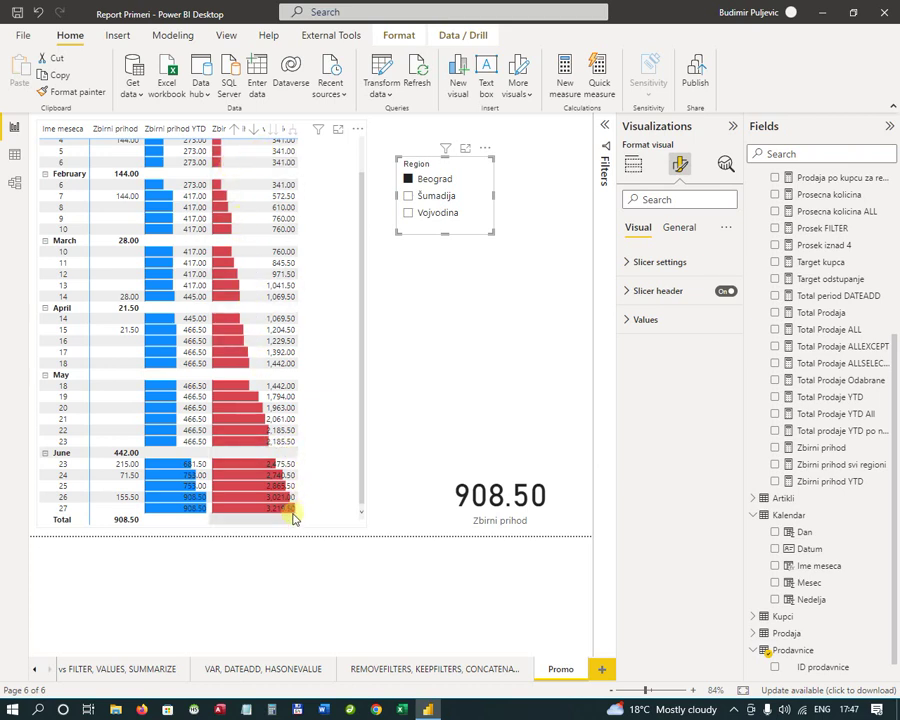
click(408, 197)
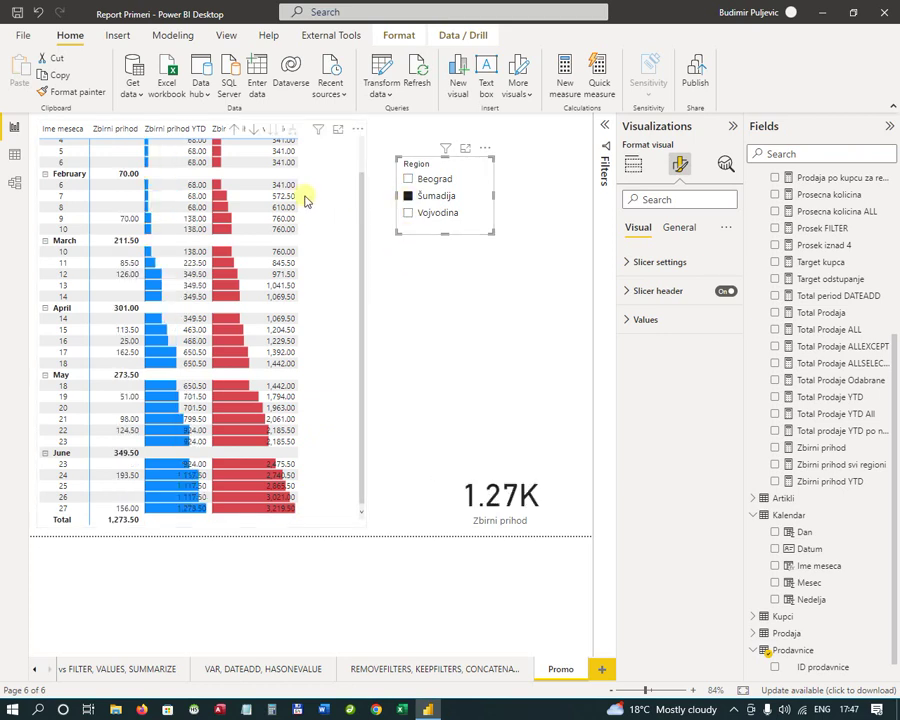
click(408, 215)
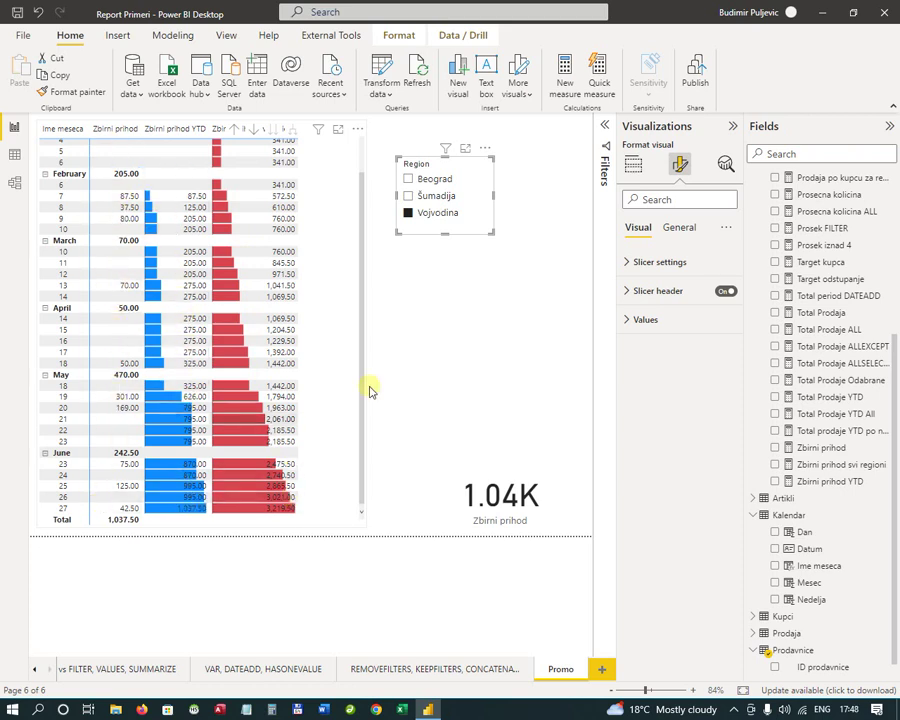
click(470, 166)
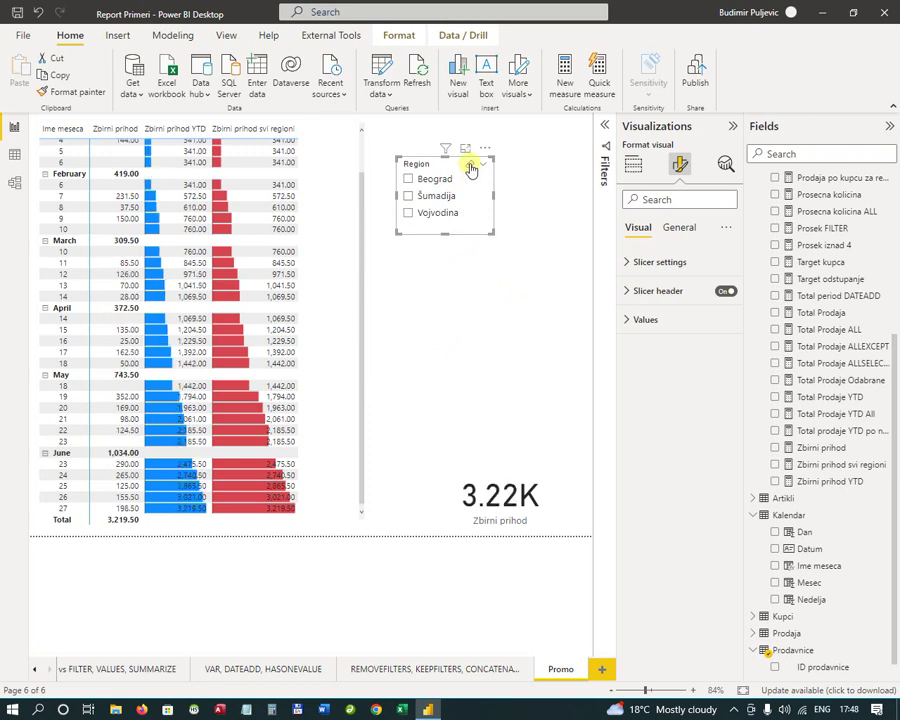